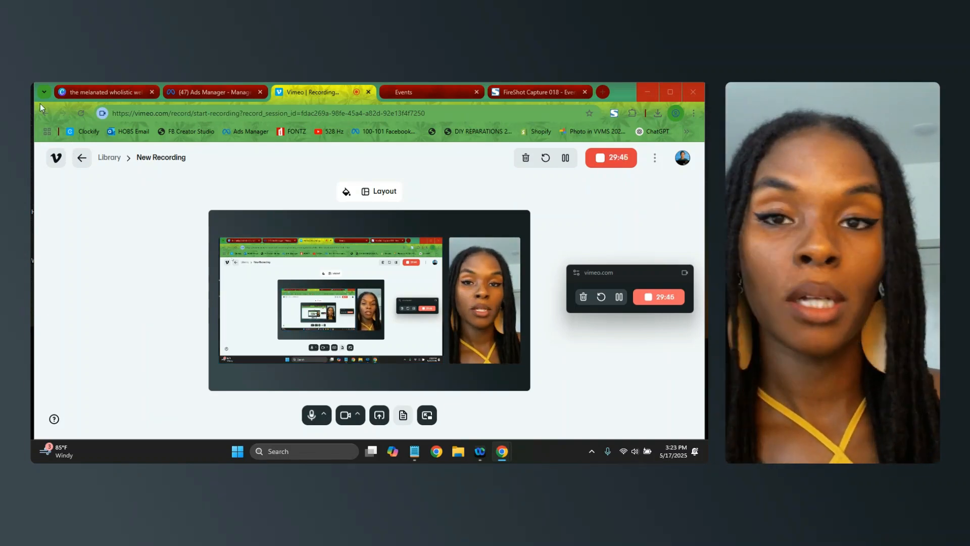
Step: Paste the flyer's text and dark overlay elements onto the photo collage on page 14 and arrange them
mouse_move(74, 98)
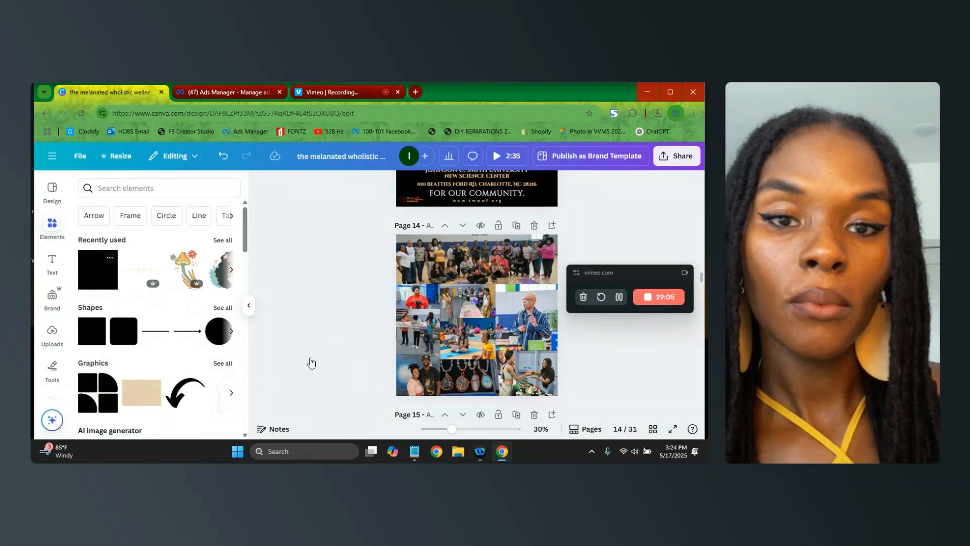
key(ctrl+v)
drag(427, 267, 420, 403)
drag(443, 314, 561, 314)
click(307, 184)
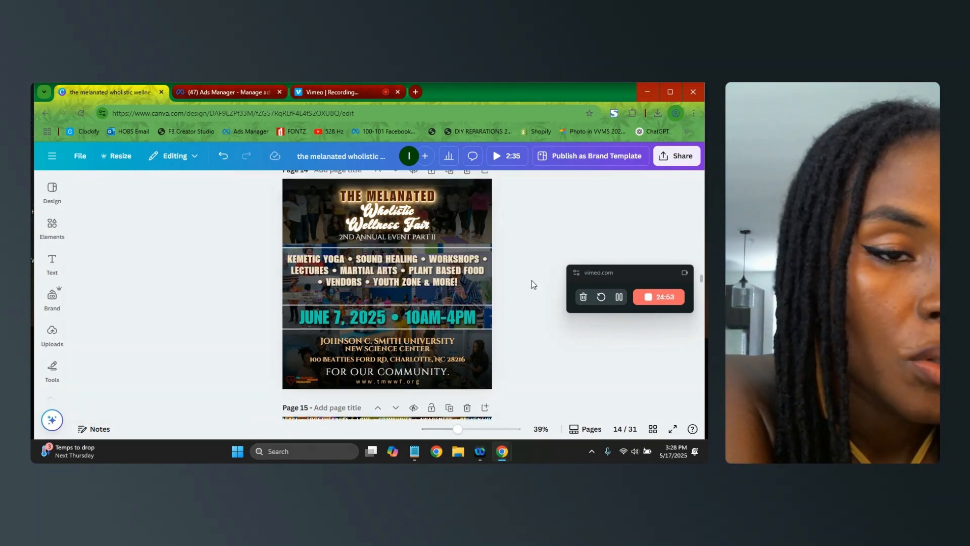
Step: Enlarge the grouped event title slightly and lower the divider and activities list beneath it on page 14
click(549, 334)
scroll(550, 334, up, 1)
click(583, 245)
click(256, 275)
scroll(256, 275, down, 1)
click(223, 157)
scroll(388, 273, up, 1)
click(391, 273)
click(592, 184)
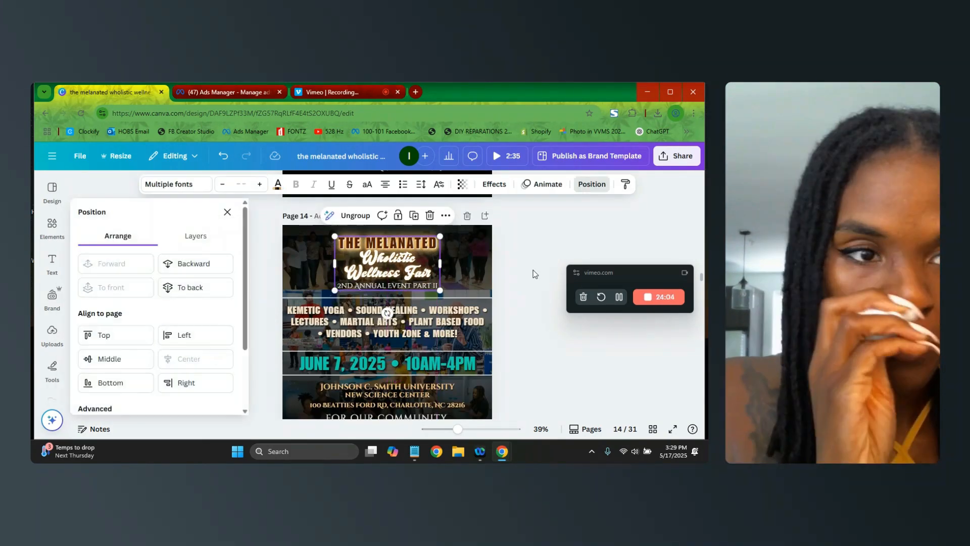
Step: Duplicate page 14 and, on the copy, move the activities list to the page's upper edge above an enlarged event title
scroll(387, 273, down, 1)
click(388, 246)
click(450, 216)
drag(387, 322, 447, 236)
drag(391, 267, 391, 318)
drag(341, 289, 300, 275)
drag(375, 308, 388, 307)
drag(447, 236, 388, 240)
Step: Restyle the activities list on page 15 in a decorative serif font and move the divider line directly beneath it
click(223, 184)
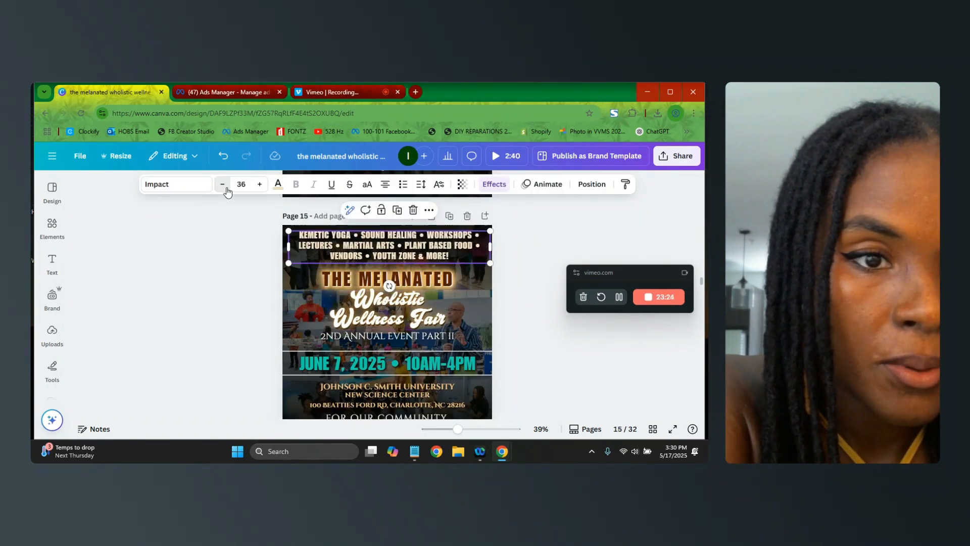
click(256, 275)
click(387, 242)
click(259, 274)
scroll(259, 274, down, 1)
drag(299, 301, 300, 216)
click(520, 240)
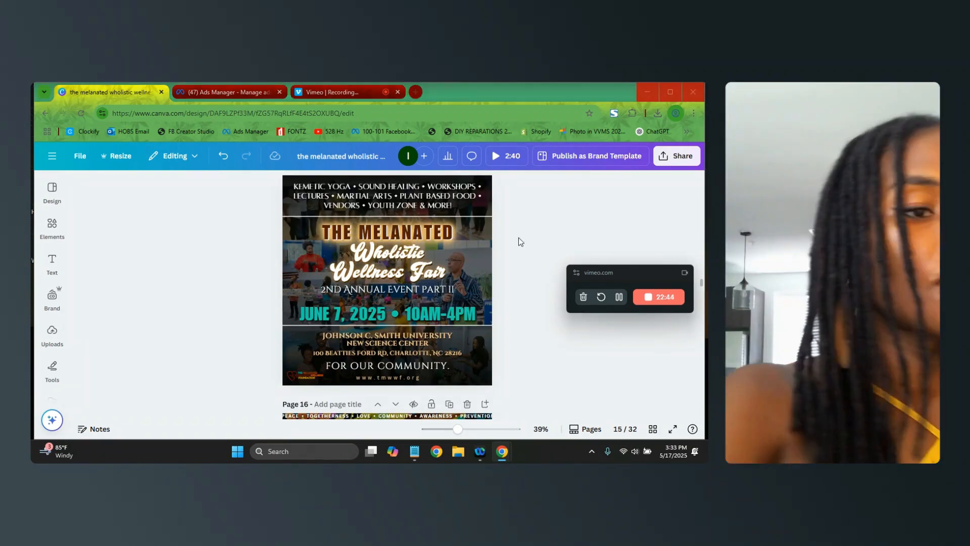
Step: Adjust the transparency of the dark overlay behind the flyer text on page 15
click(298, 283)
click(397, 373)
click(532, 184)
mouse_move(561, 225)
mouse_down()
mouse_move(539, 225)
mouse_move(561, 225)
mouse_up()
scroll(532, 271, up, 1)
scroll(532, 270, down, 1)
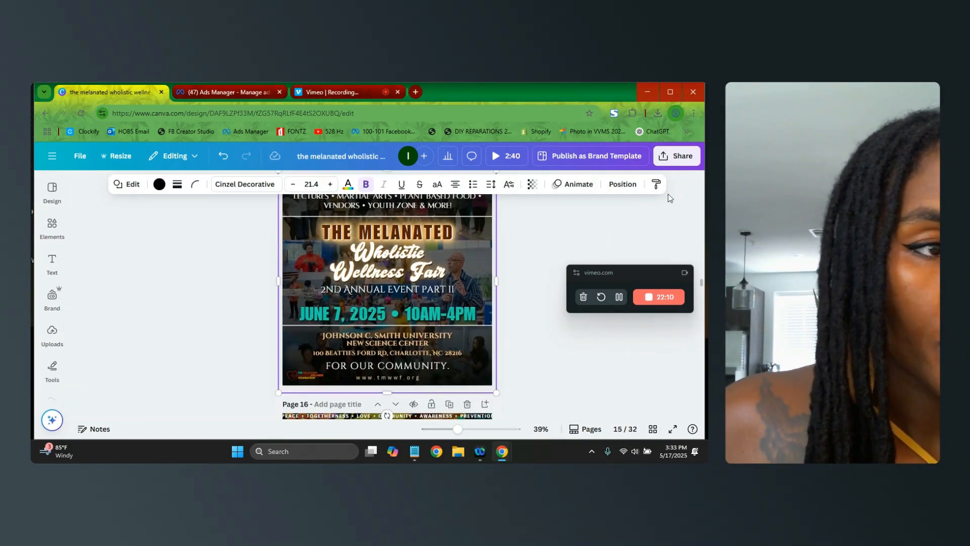
Step: Download only the current page, page 15, as a PNG at size 1
click(677, 156)
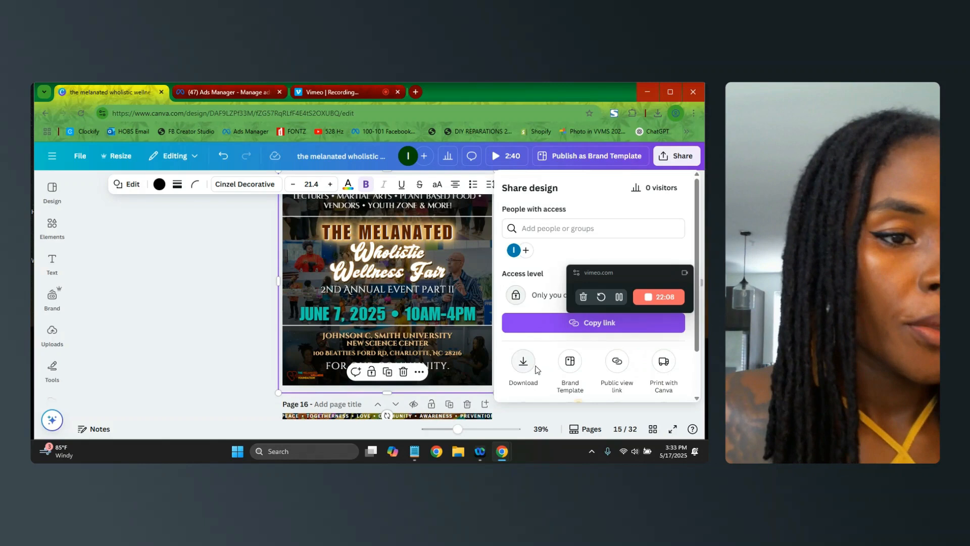
click(524, 363)
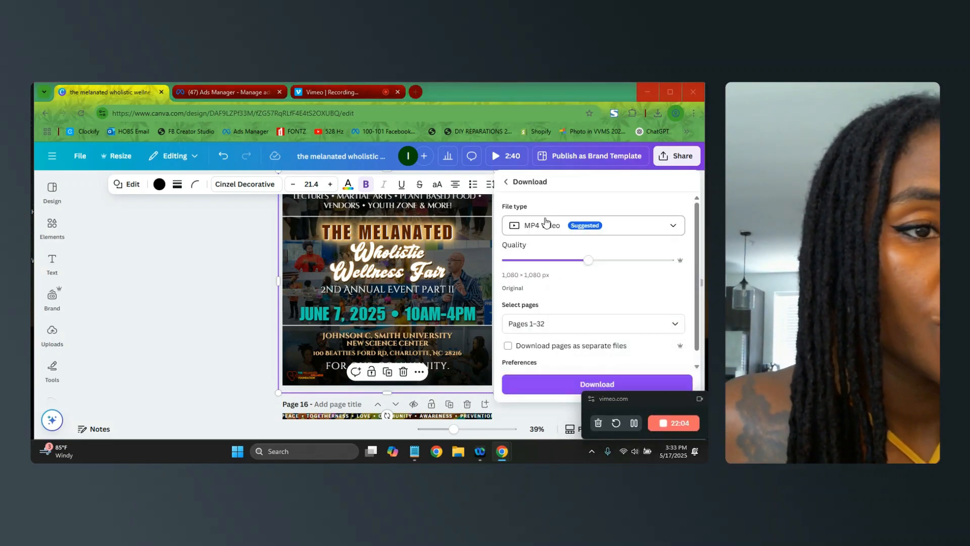
click(548, 226)
click(551, 291)
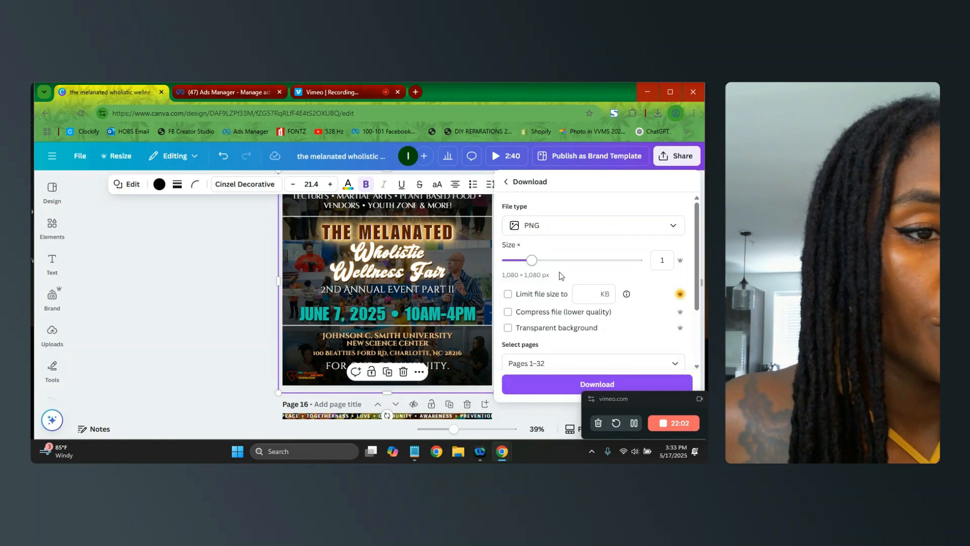
click(551, 363)
click(556, 232)
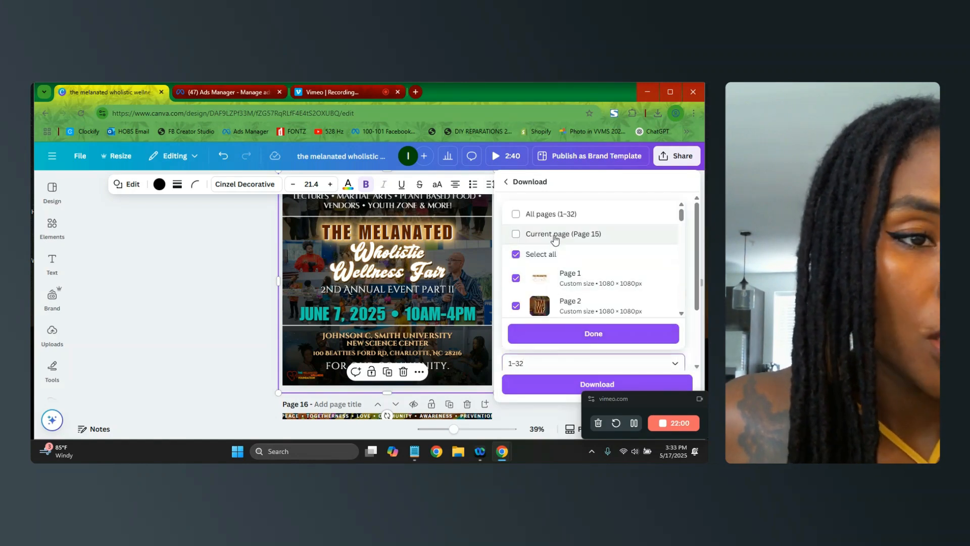
click(570, 335)
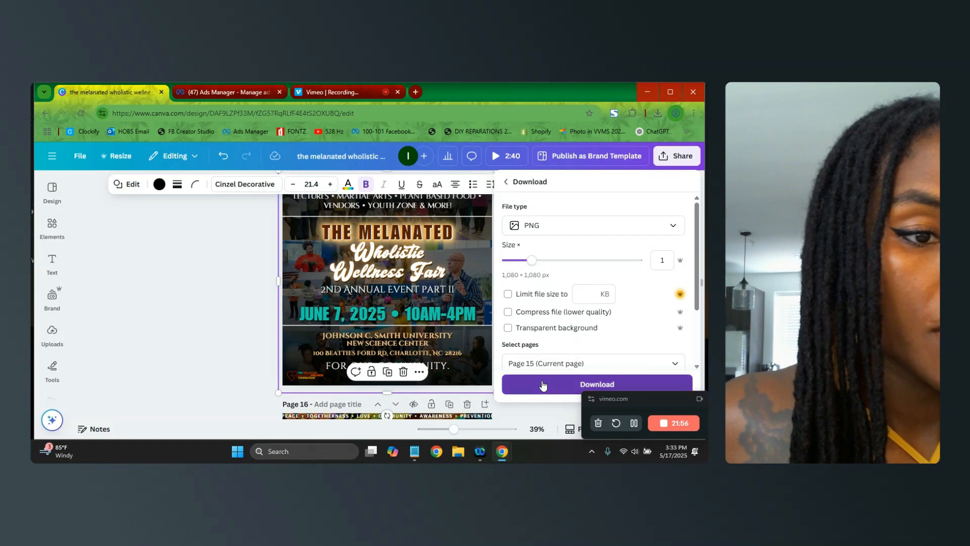
Step: Switch to Ads Manager and create a new auction campaign with the Traffic objective and recommended settings
click(258, 102)
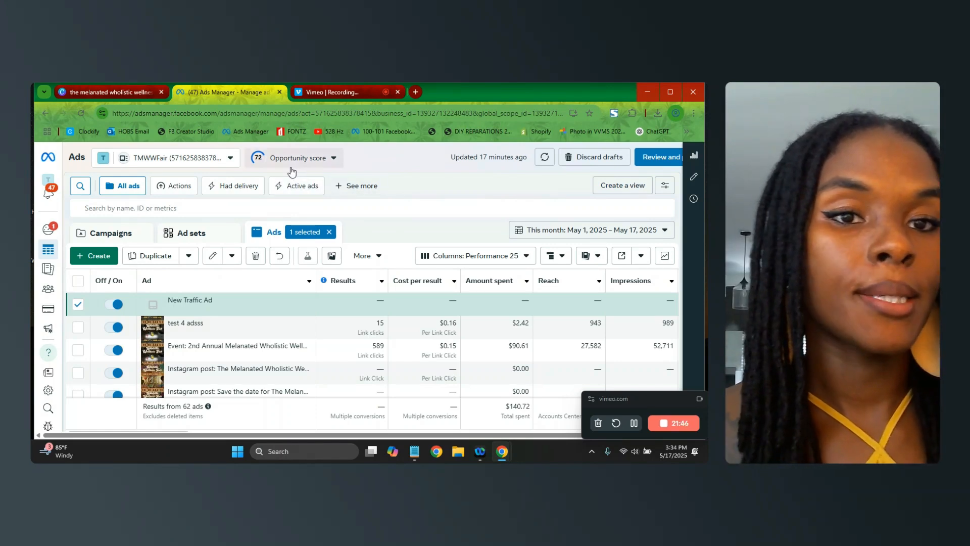
click(298, 157)
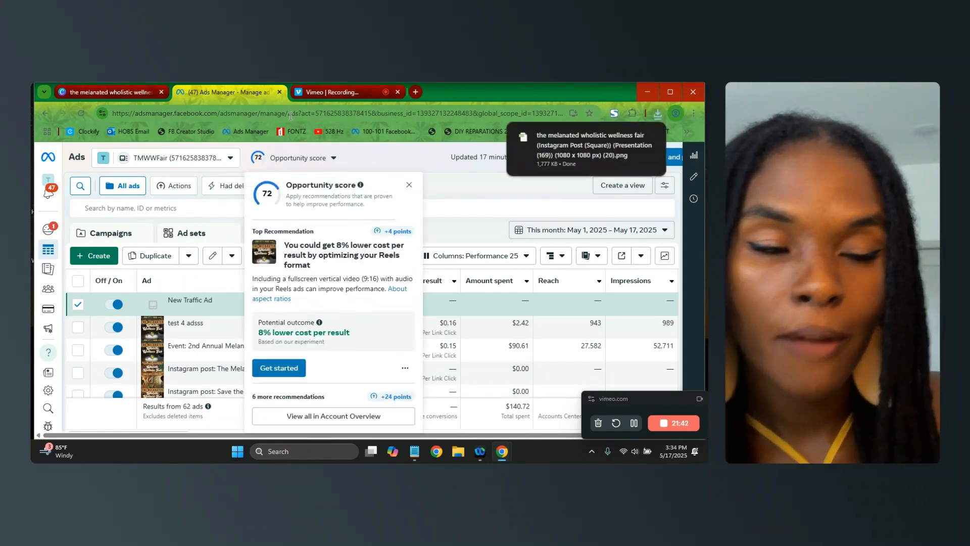
click(478, 185)
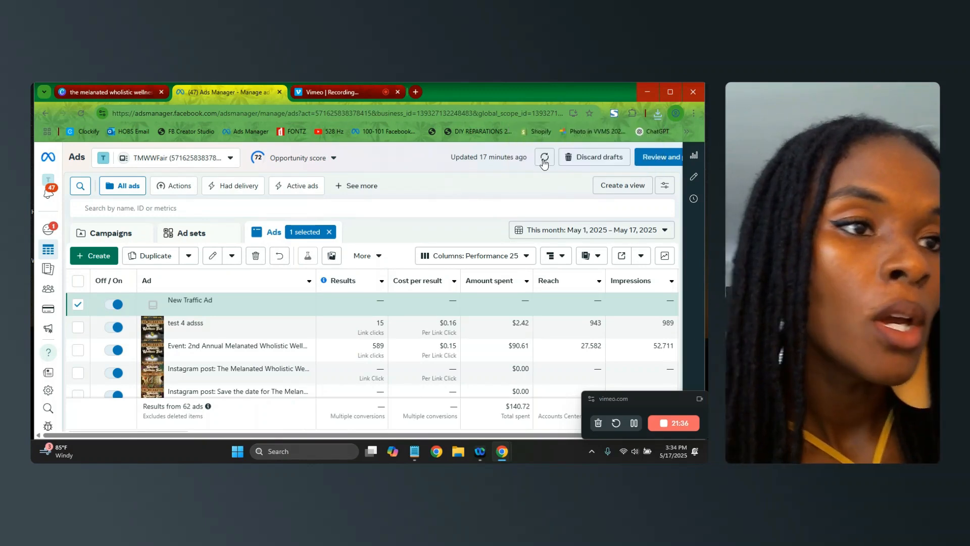
click(177, 260)
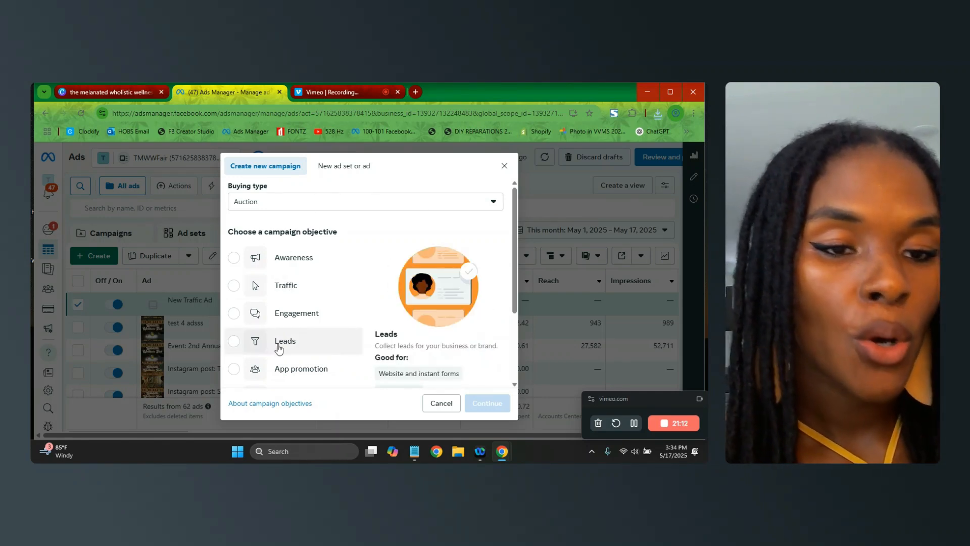
click(276, 286)
click(482, 404)
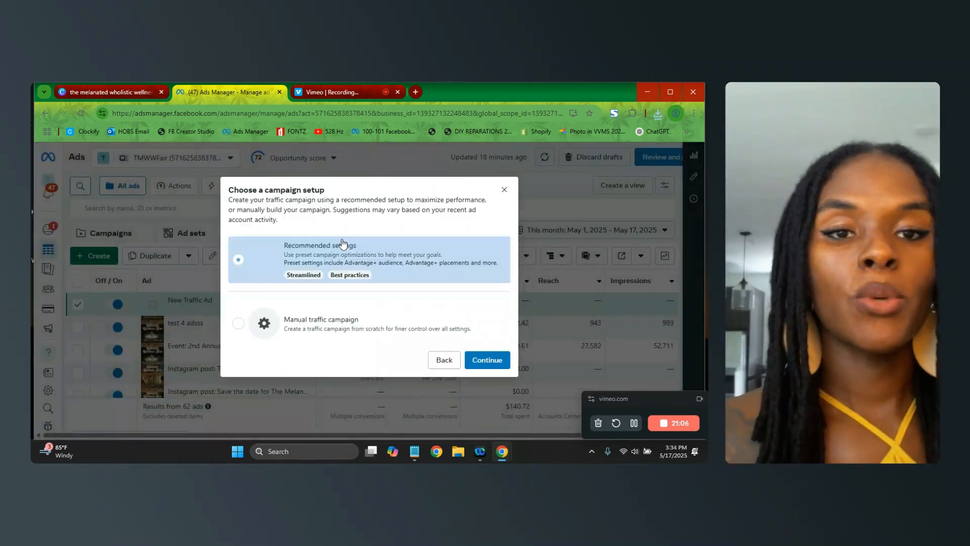
click(464, 357)
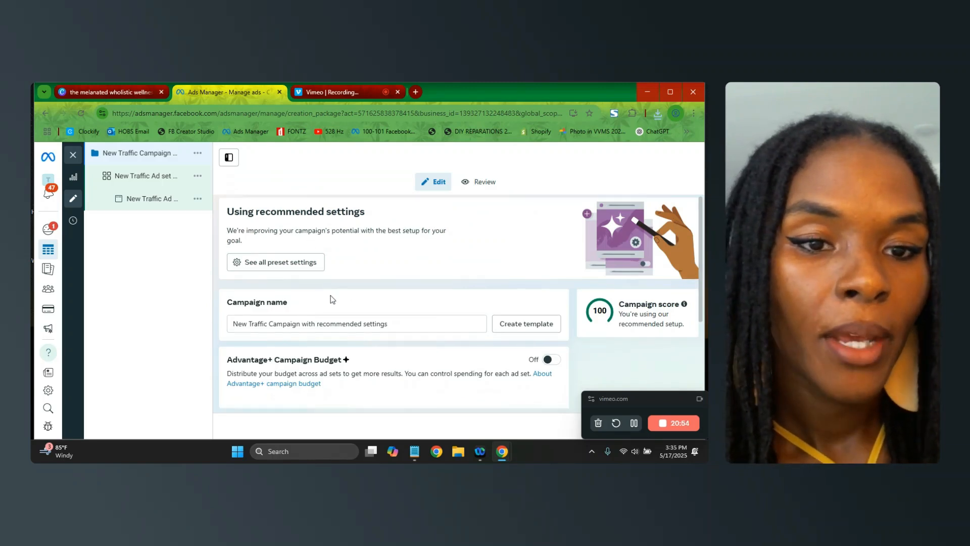
Step: Turn on Advantage+ Campaign Budget for the new traffic campaign and set the daily budget to $5.00
scroll(329, 298, down, 2)
scroll(349, 260, up, 2)
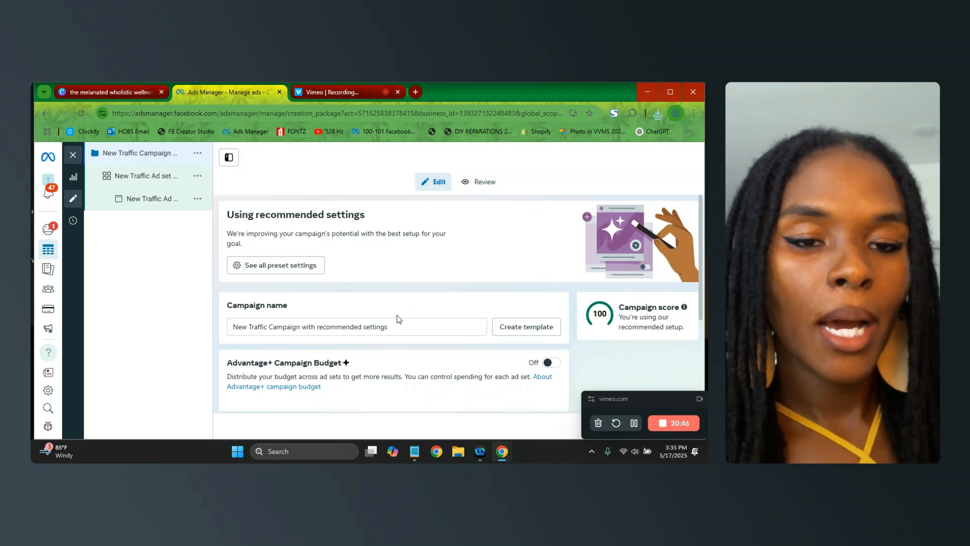
scroll(378, 317, down, 1)
scroll(378, 310, down, 2)
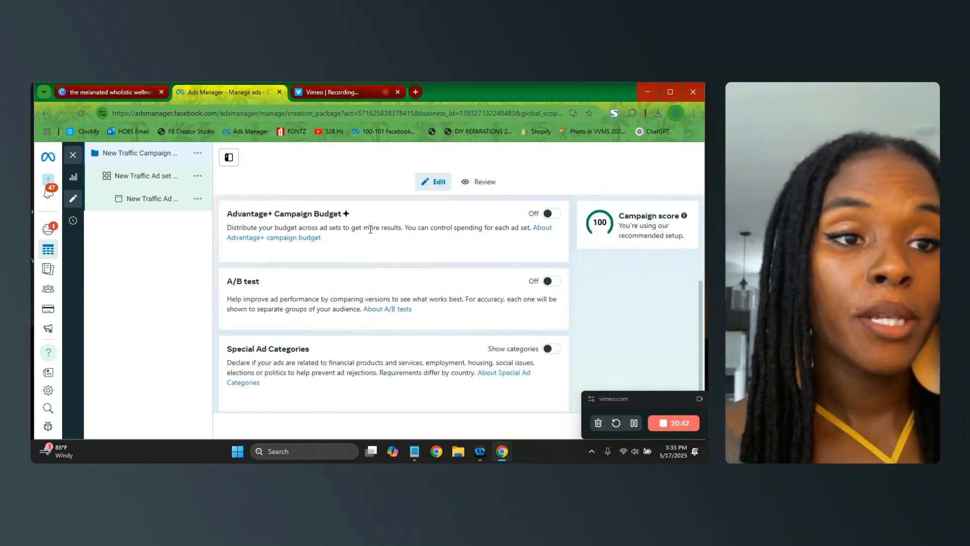
scroll(379, 250, up, 1)
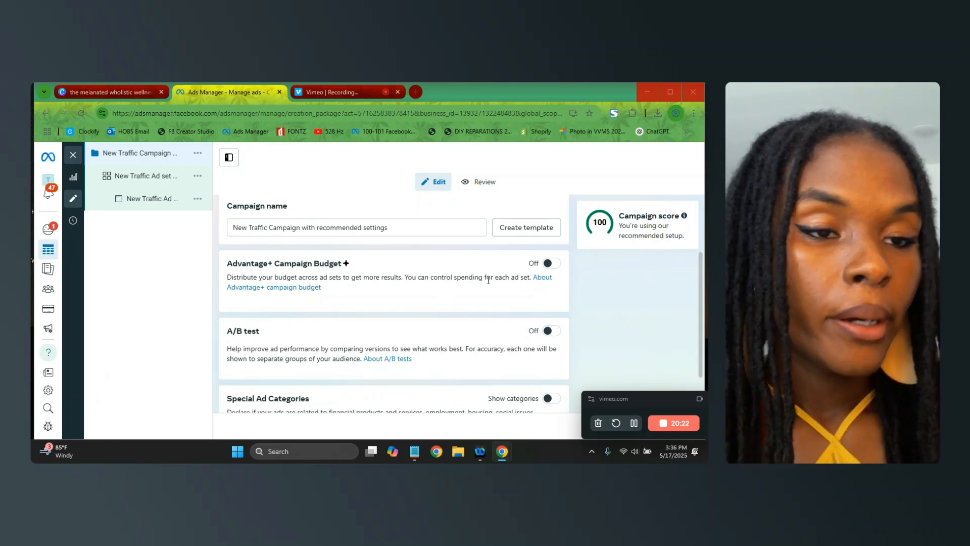
click(548, 263)
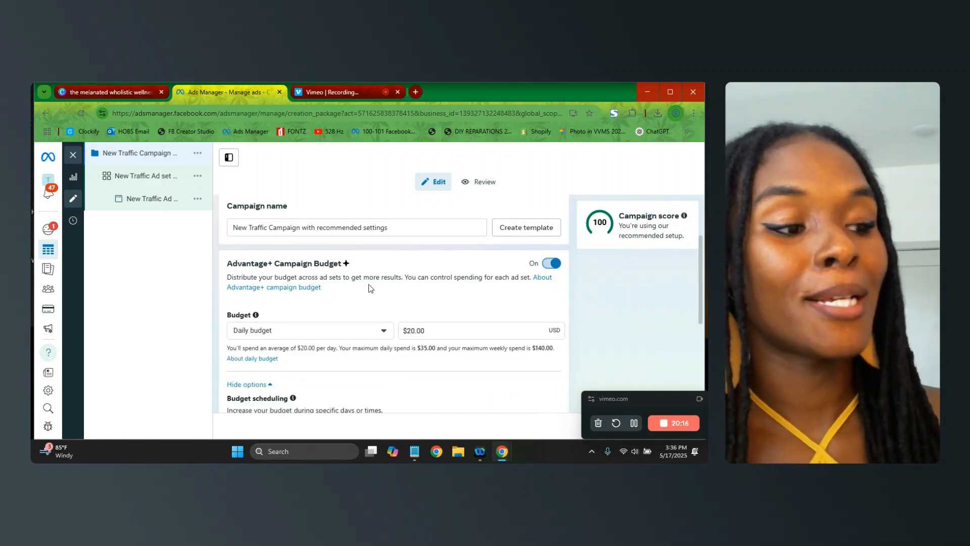
triple_click(458, 329)
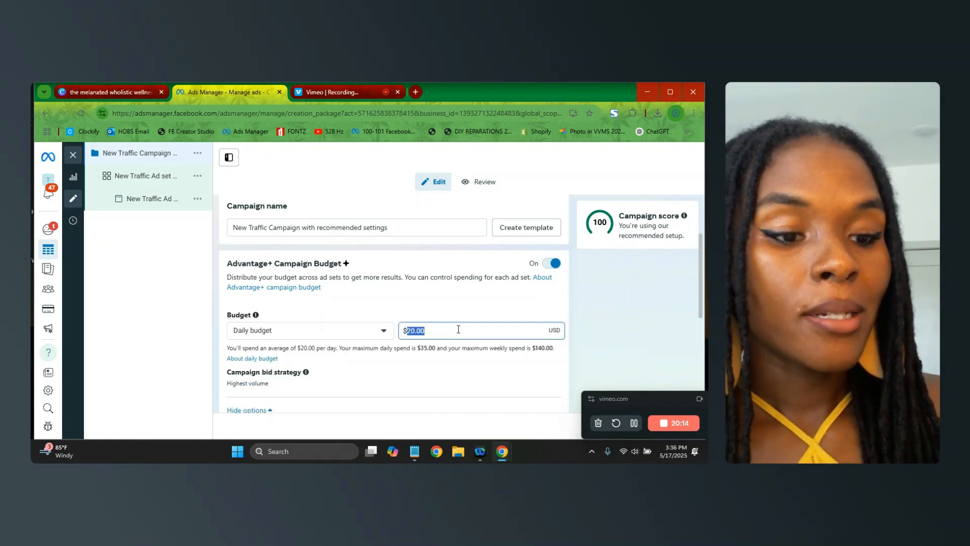
text(5)
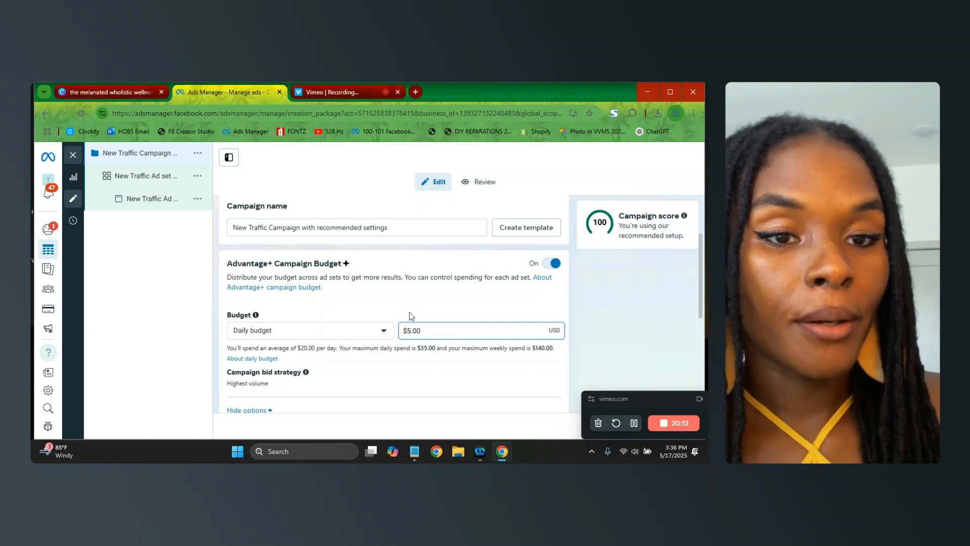
click(398, 299)
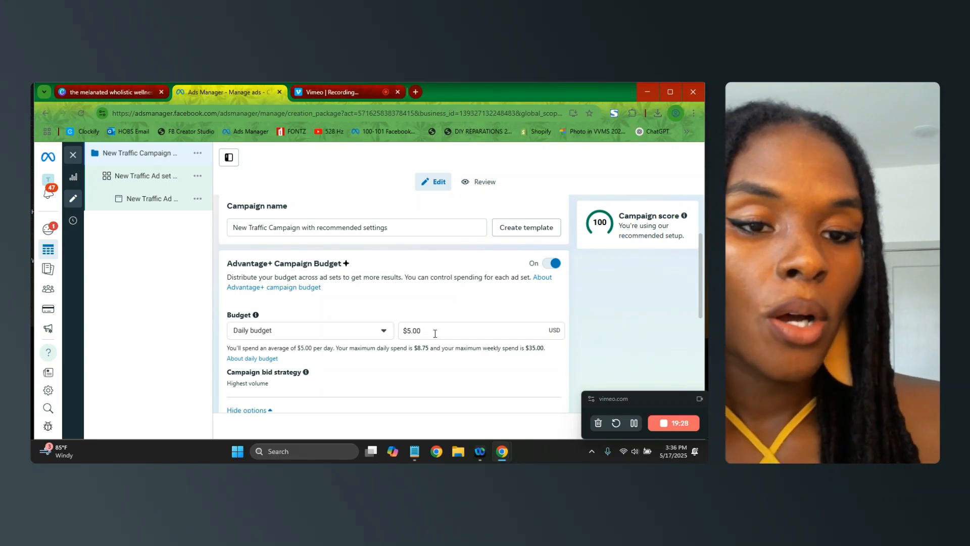
Step: Check the remaining campaign options and proceed to the ad set settings
scroll(390, 362, down, 3)
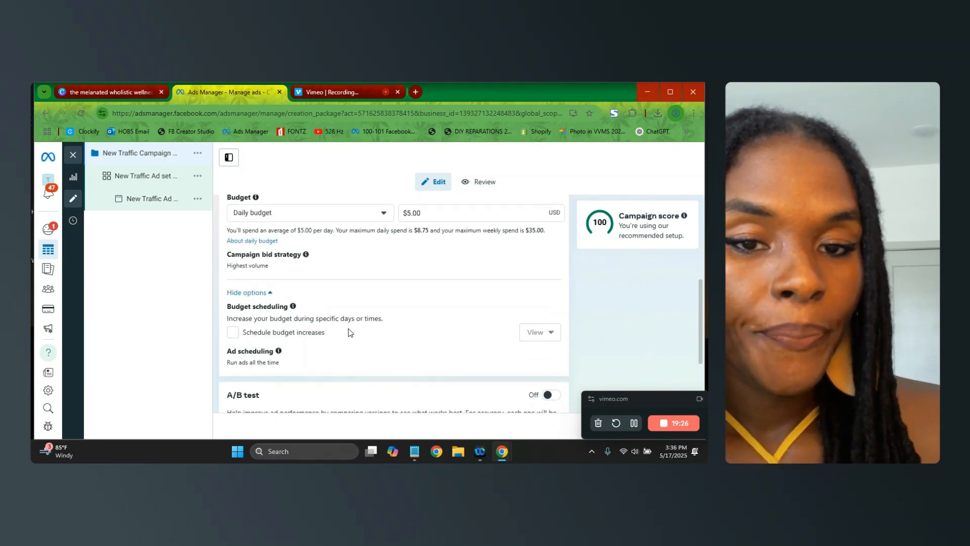
scroll(296, 339, down, 1)
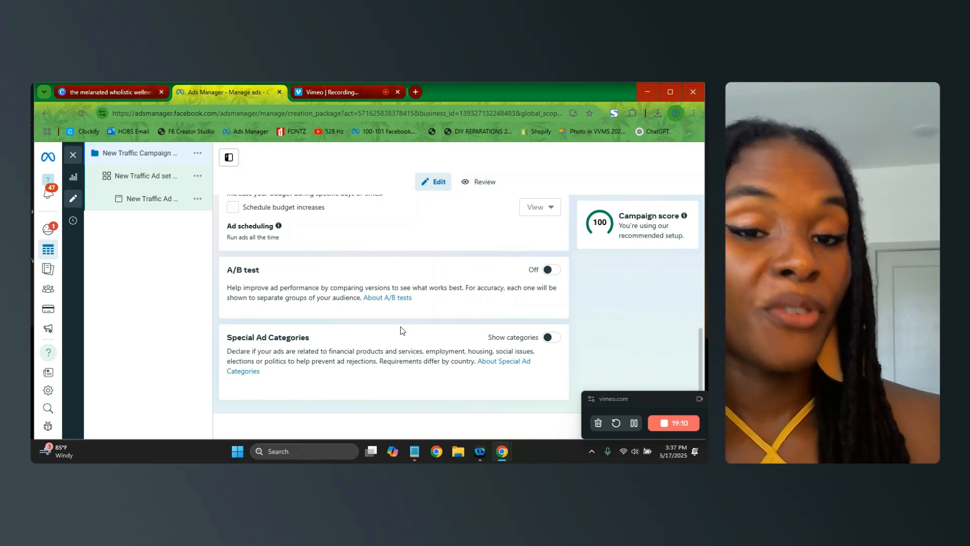
drag(644, 397, 627, 284)
click(686, 426)
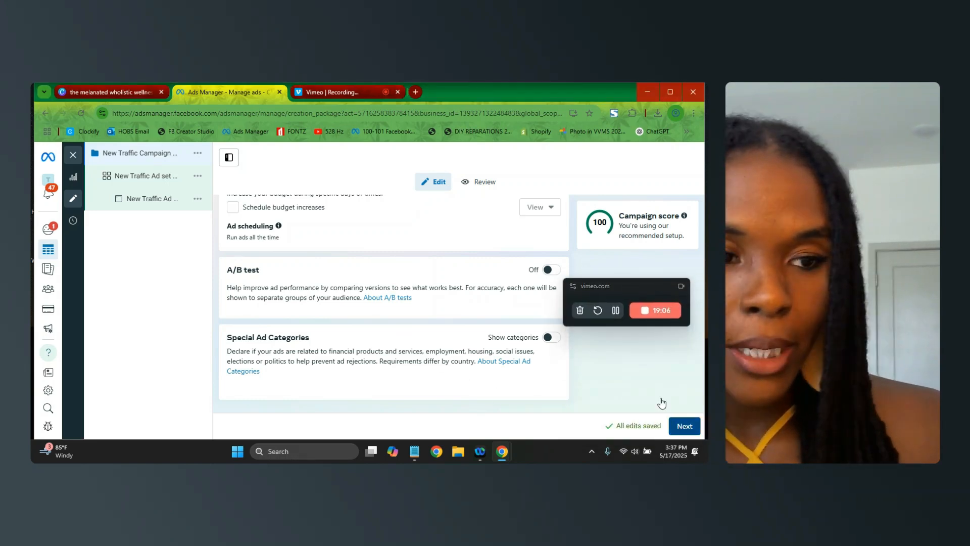
Step: Examine the new ad set's conversion location, performance goal, budget and schedule settings
mouse_move(586, 289)
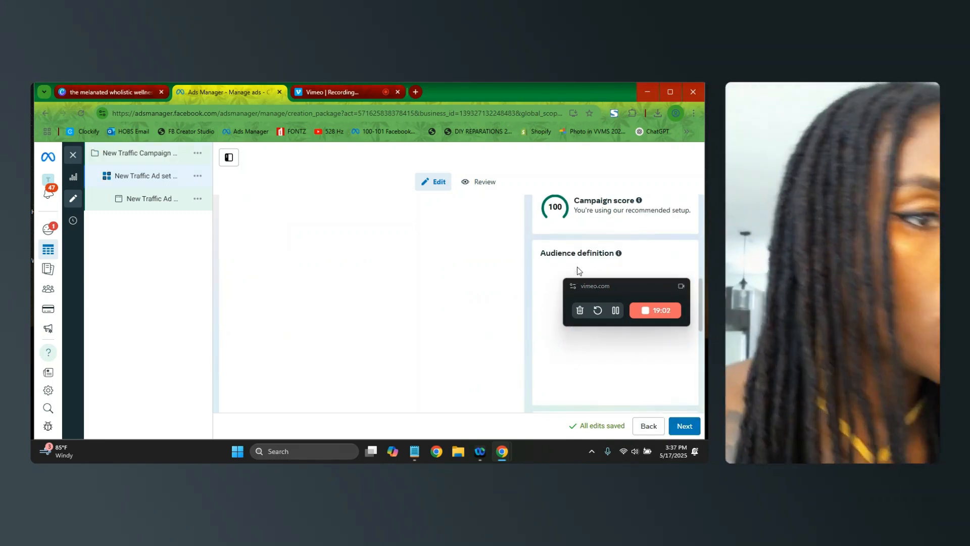
drag(609, 294, 646, 377)
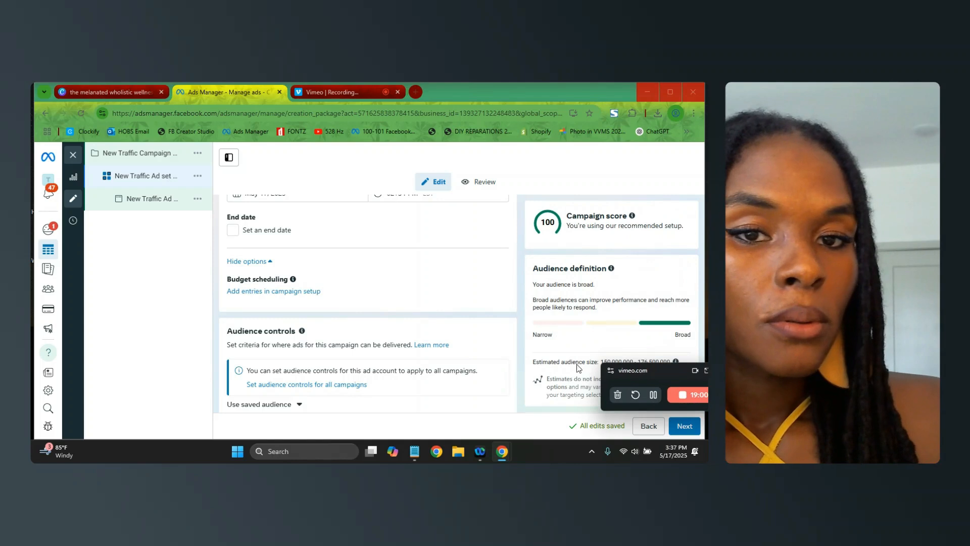
scroll(384, 285, up, 5)
scroll(384, 284, up, 3)
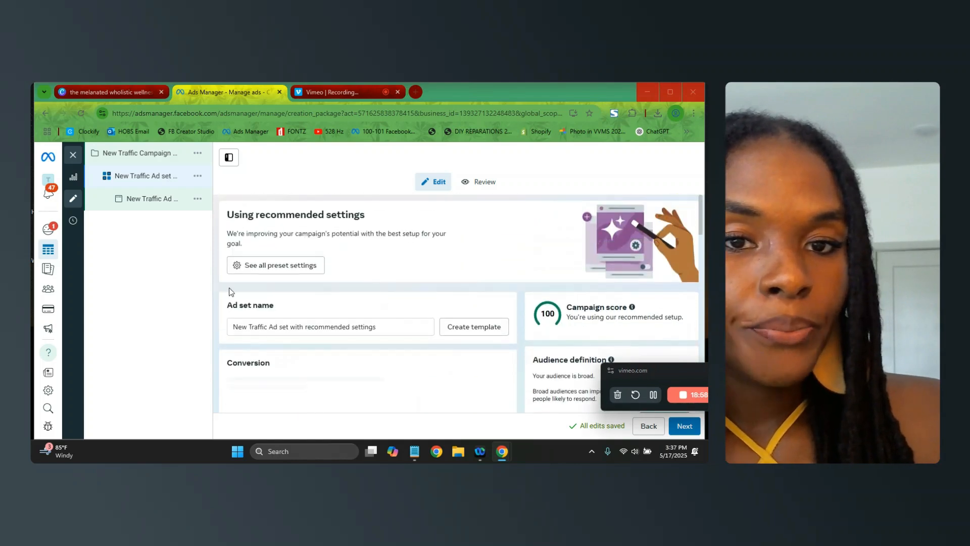
scroll(374, 255, down, 3)
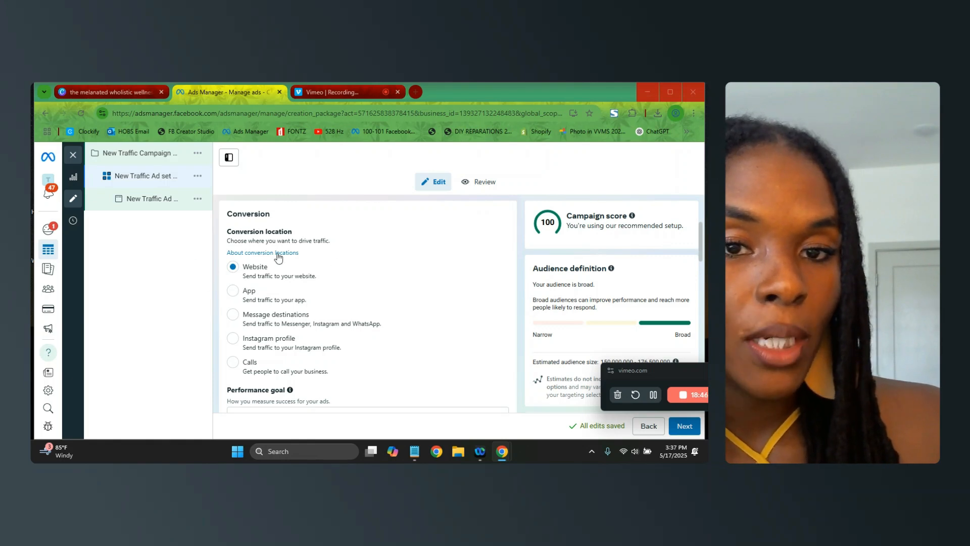
scroll(225, 273, down, 2)
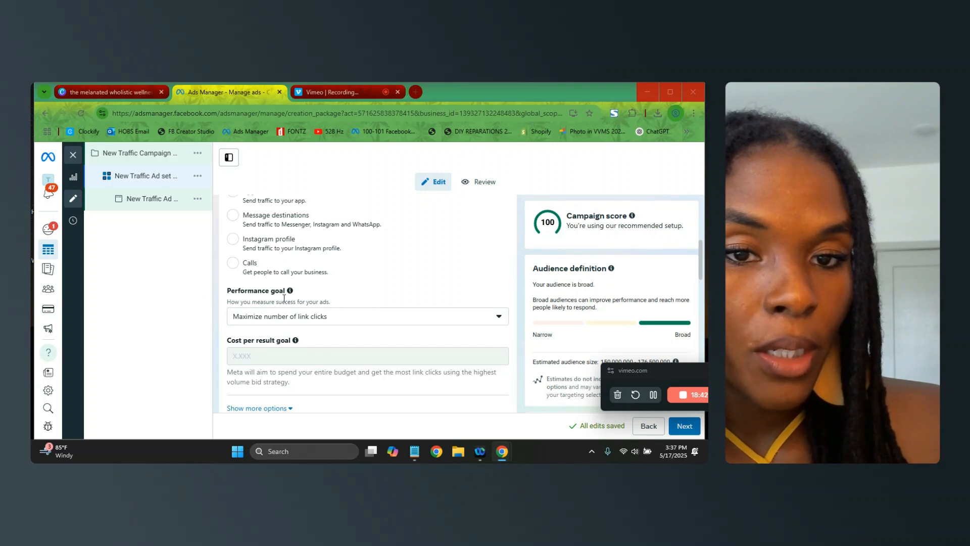
scroll(323, 329, down, 1)
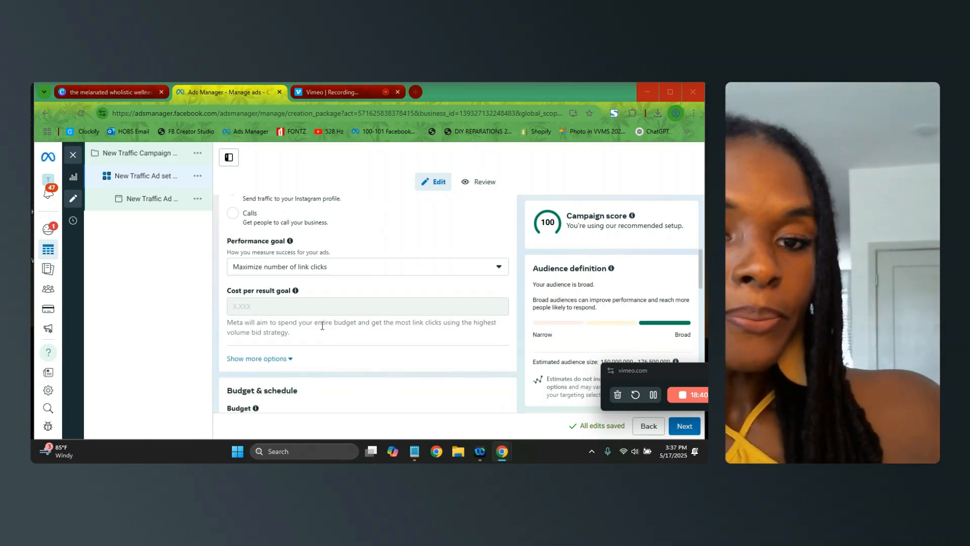
scroll(323, 298, down, 3)
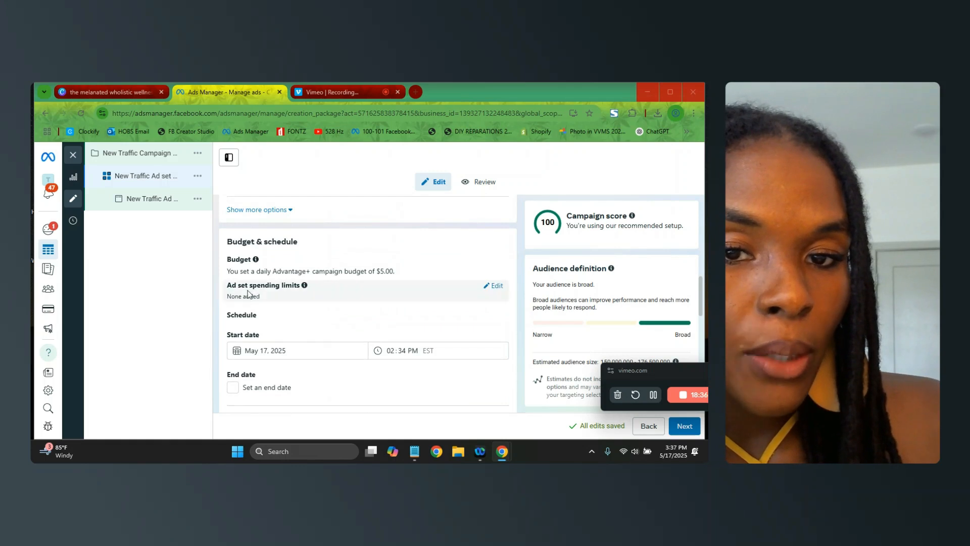
scroll(265, 306, down, 1)
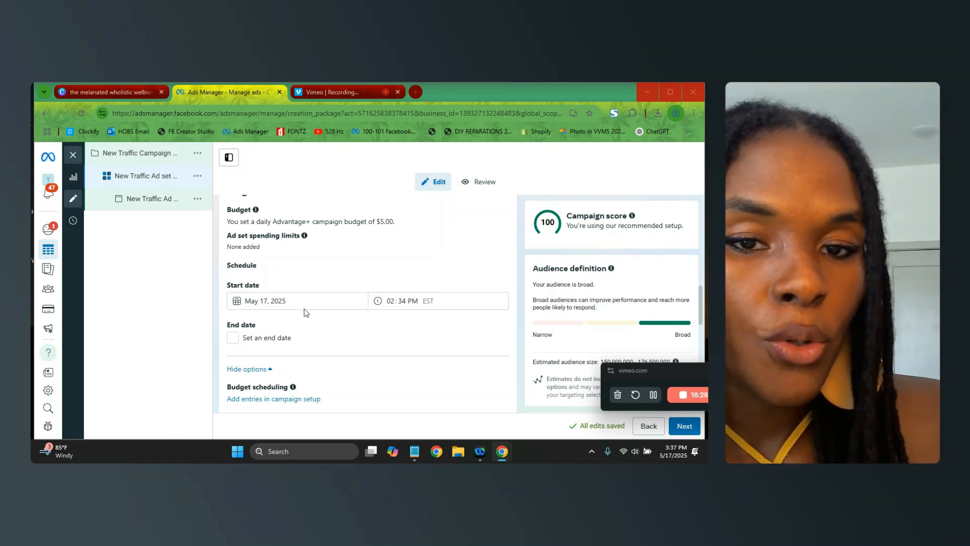
scroll(263, 287, down, 1)
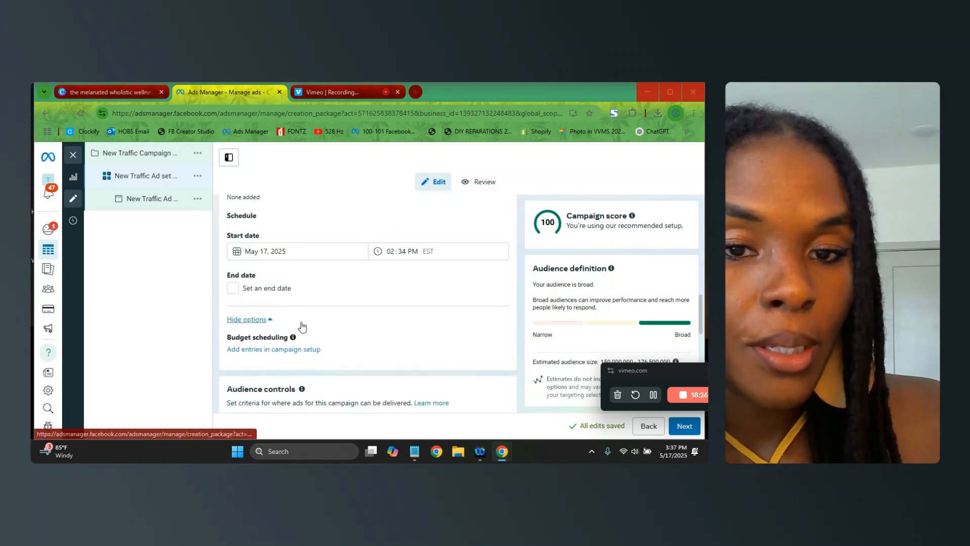
scroll(304, 326, down, 1)
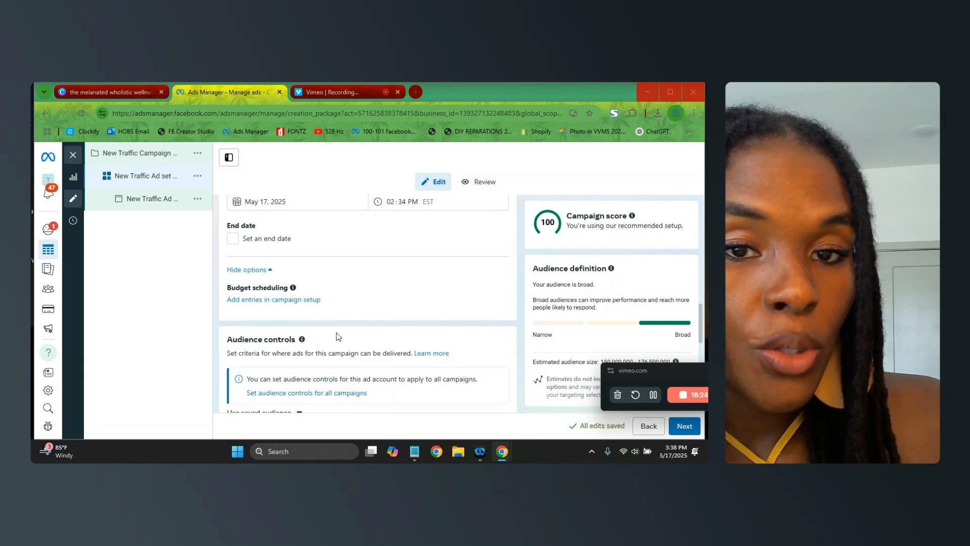
scroll(338, 337, up, 2)
scroll(336, 337, down, 2)
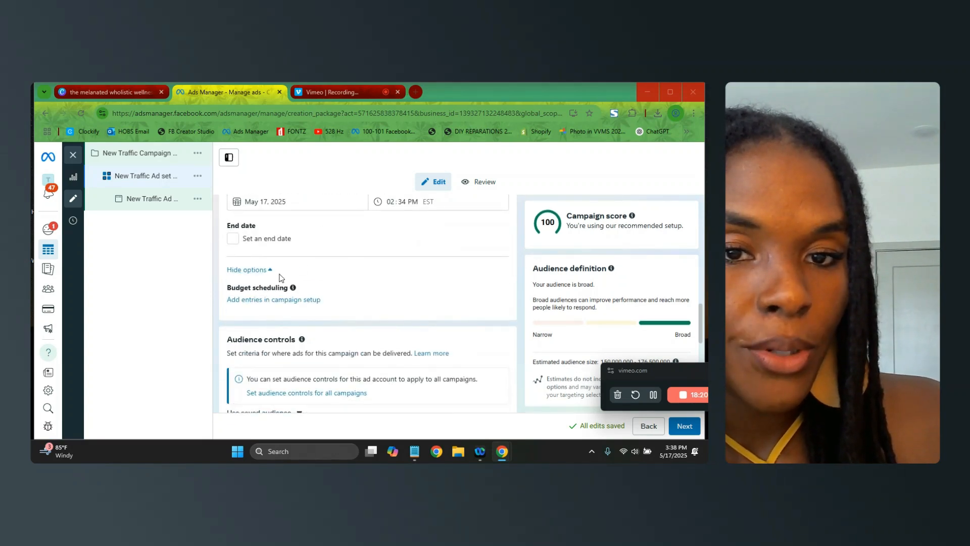
Step: Expand the extra options in the audience controls and set the minimum age to 25
scroll(369, 359, down, 1)
scroll(382, 360, down, 2)
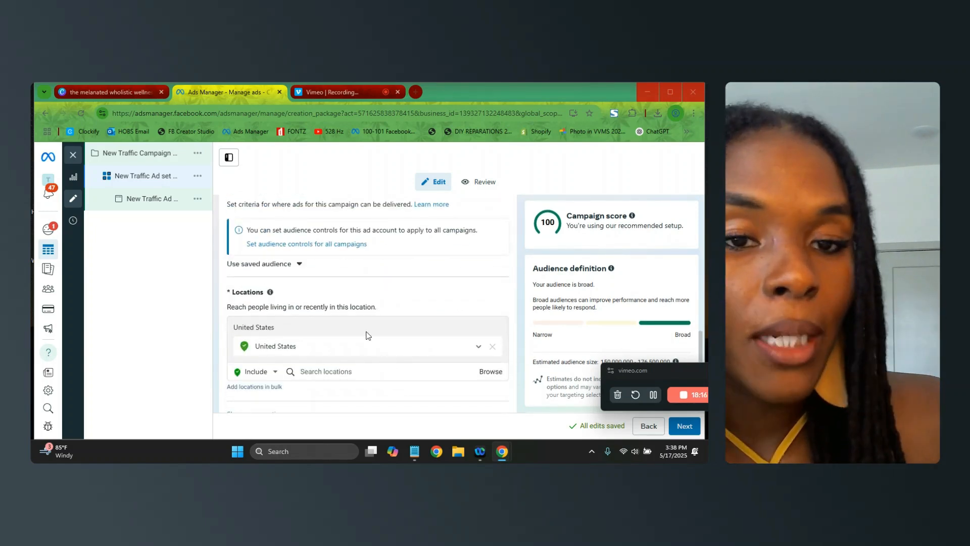
scroll(238, 345, down, 2)
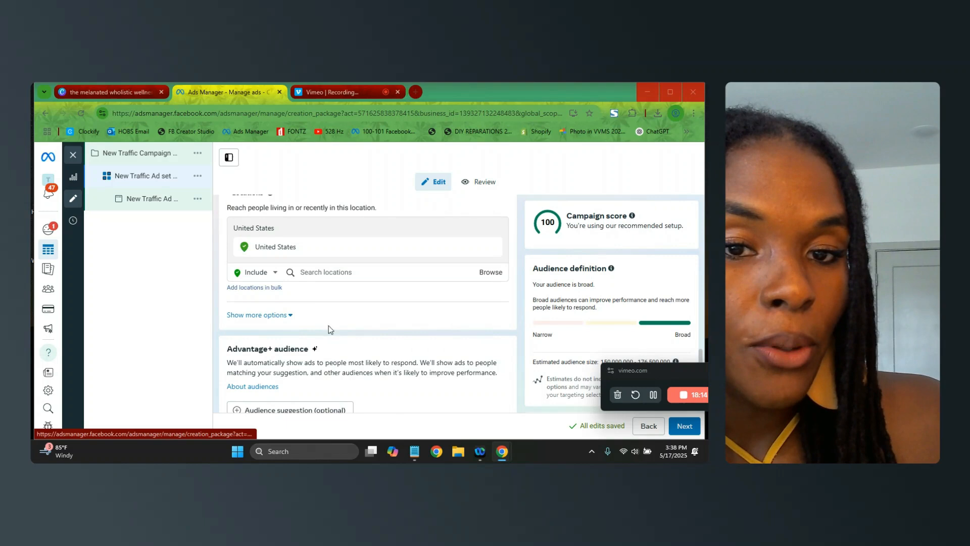
scroll(329, 329, up, 4)
scroll(414, 344, down, 2)
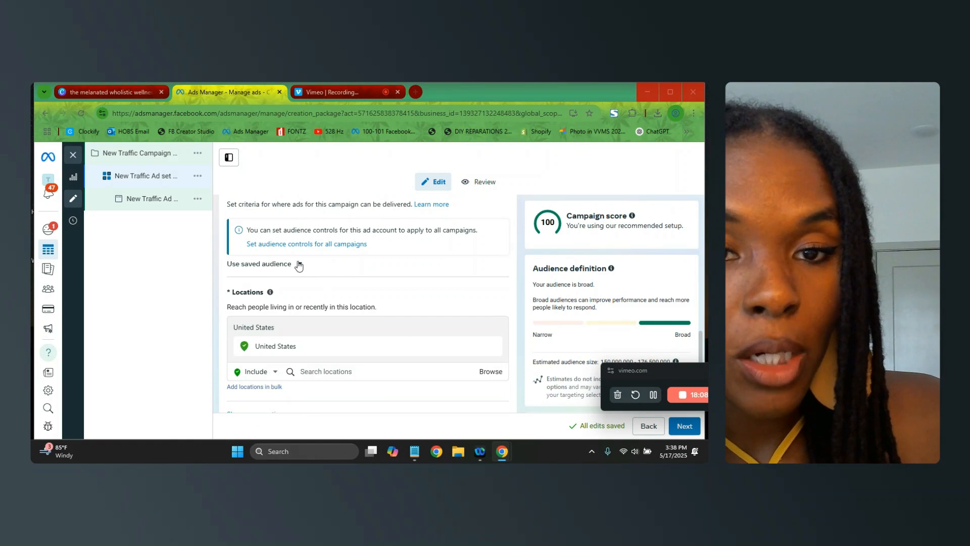
scroll(311, 306, down, 1)
click(275, 365)
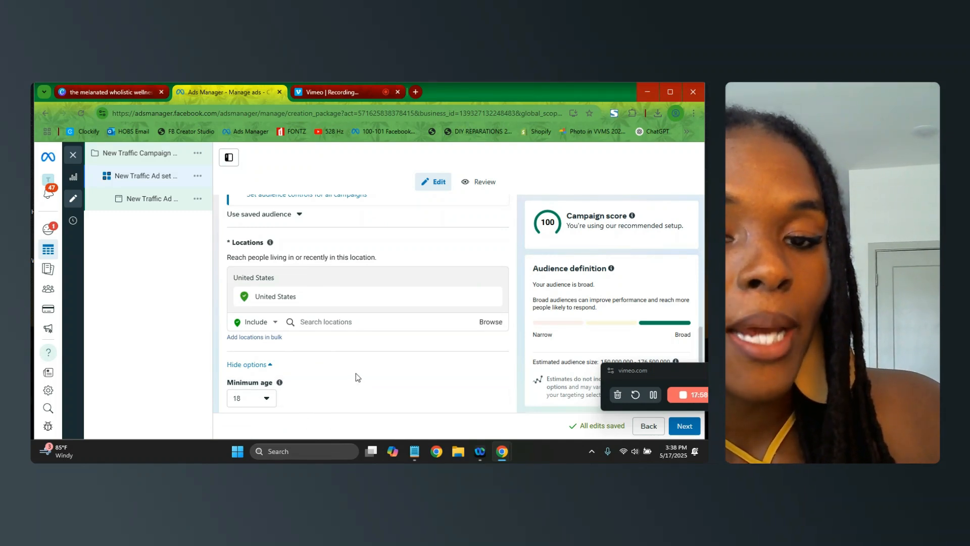
scroll(273, 379, down, 1)
click(264, 353)
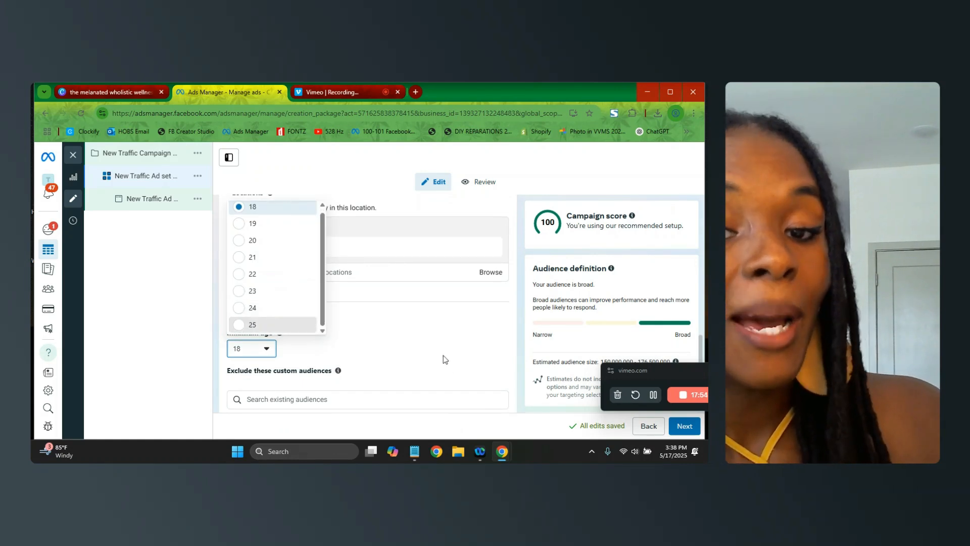
key(Return)
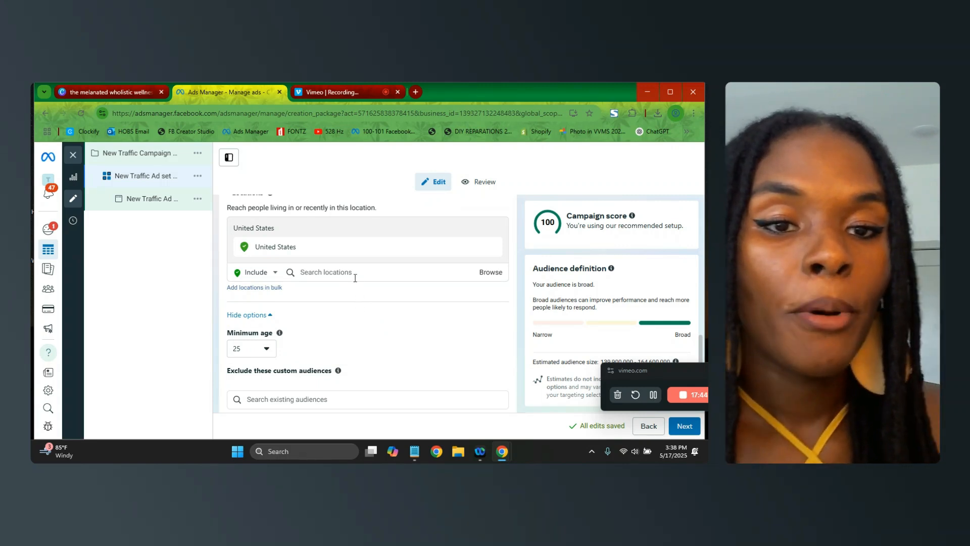
Step: Target the city of Charlotte, North Carolina, instead of the whole United States, with a 35-mile radius
click(355, 279)
text(d)
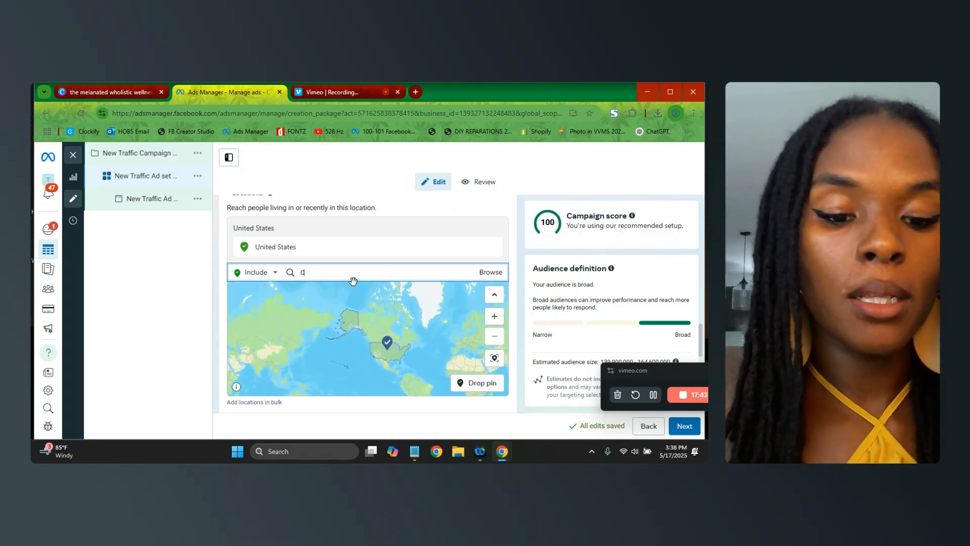
text(harlotte)
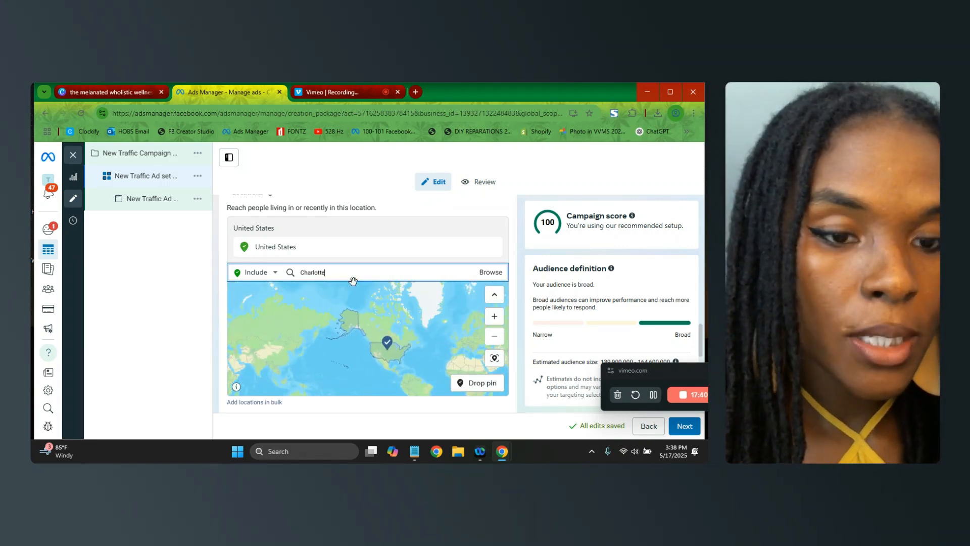
text(, north)
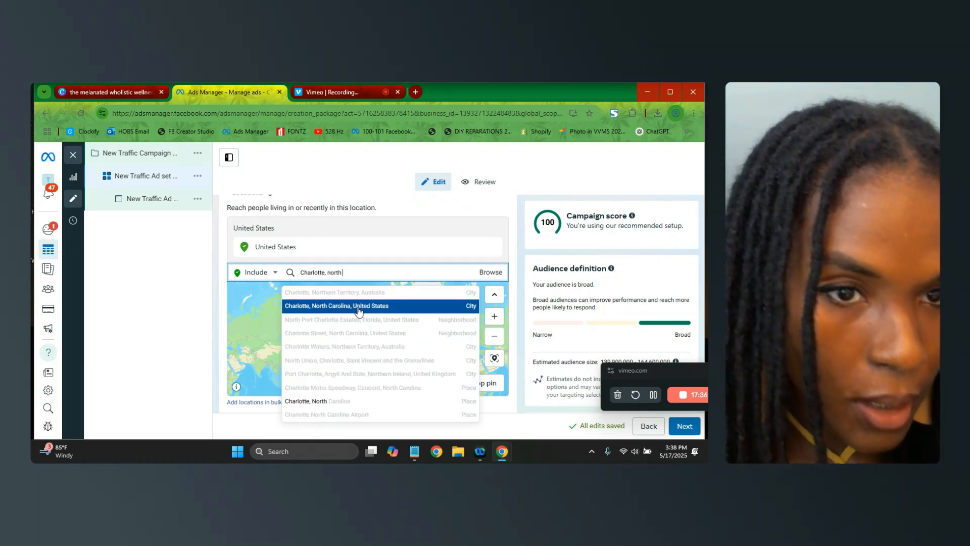
click(383, 303)
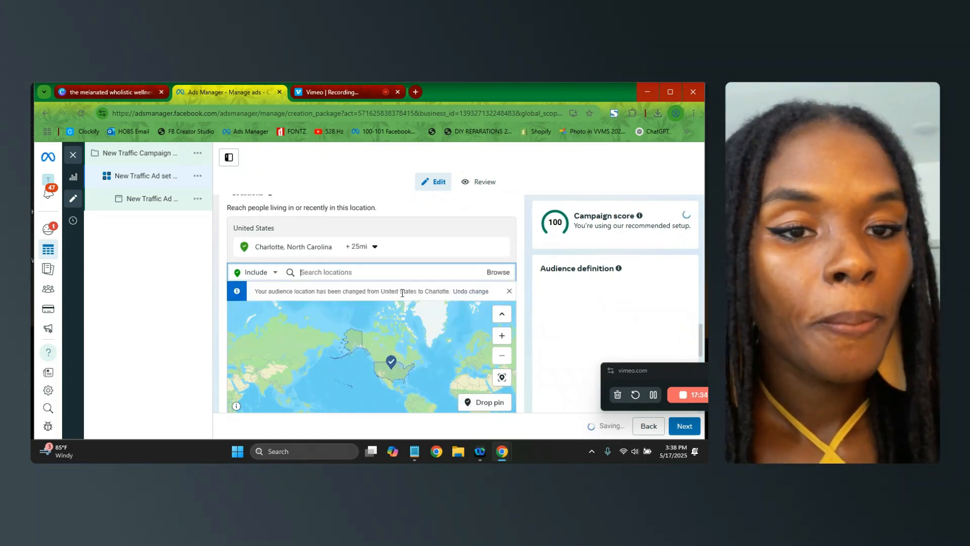
click(366, 247)
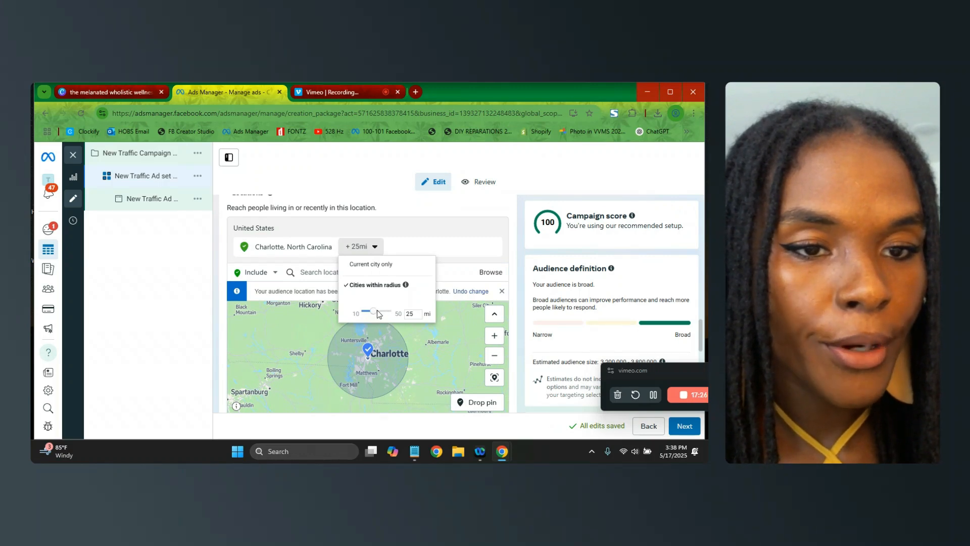
drag(380, 308, 383, 312)
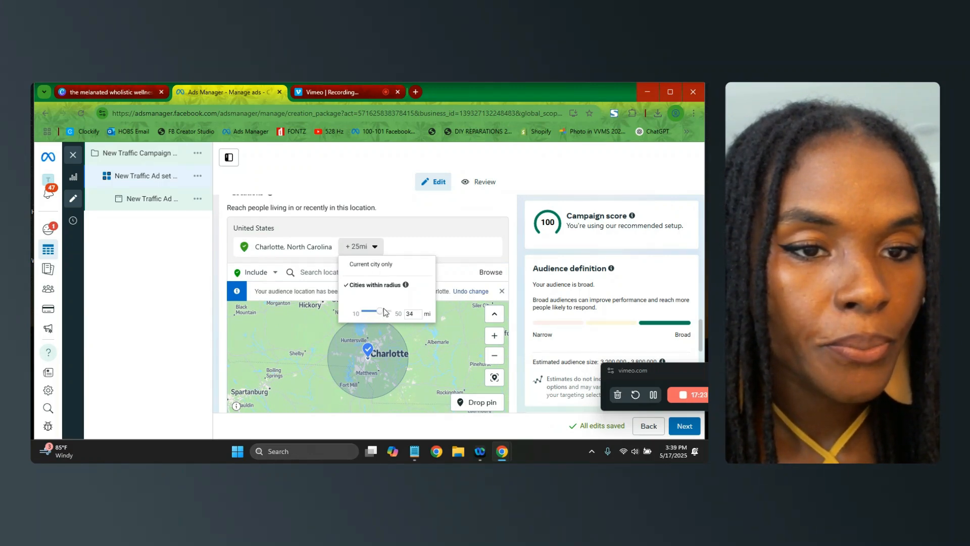
click(311, 288)
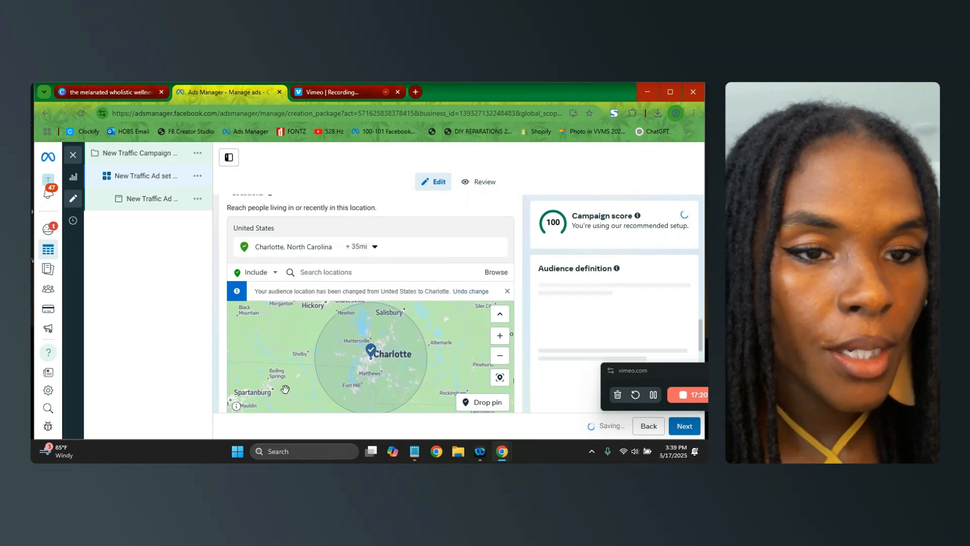
Step: Add Durham, North Carolina as an included location with a 30-mile radius
click(323, 273)
text(dur)
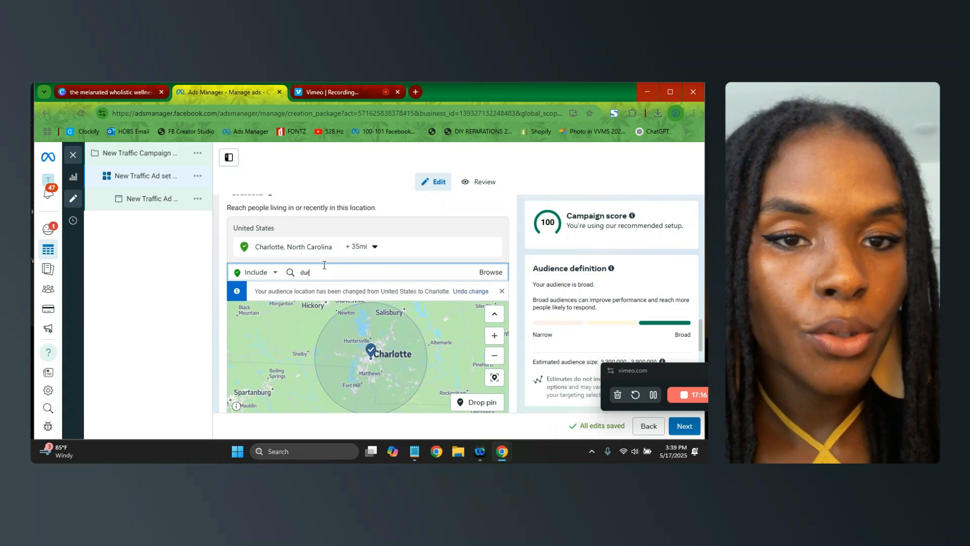
text(ham, n)
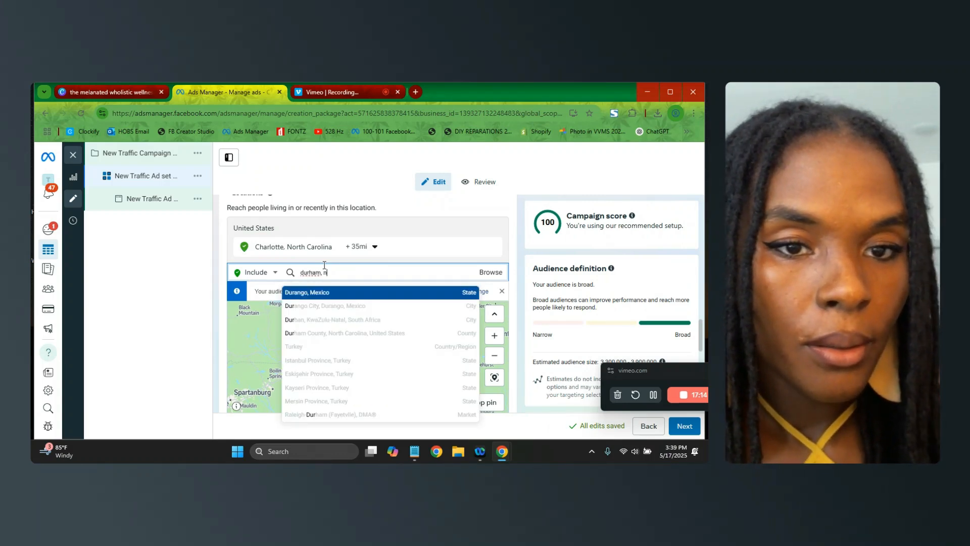
text(orth carolina)
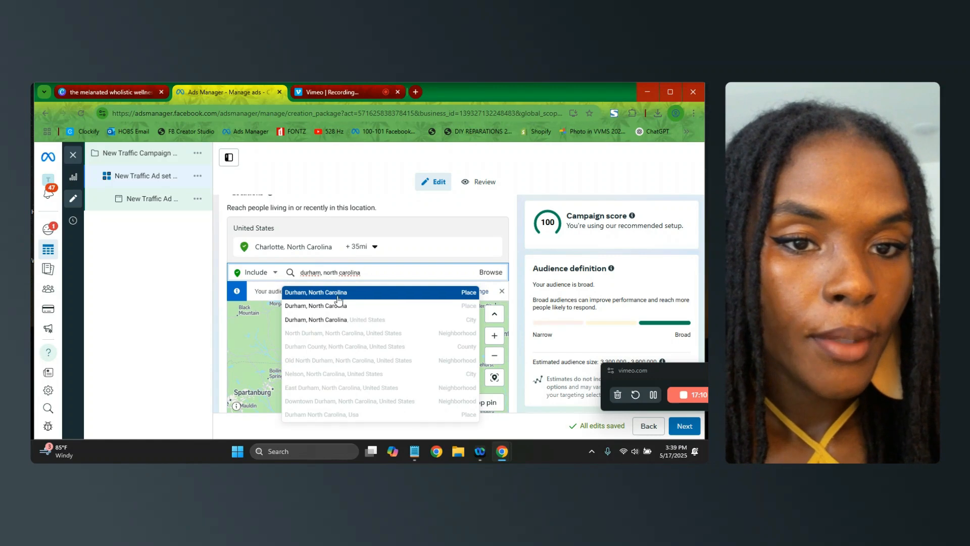
click(360, 309)
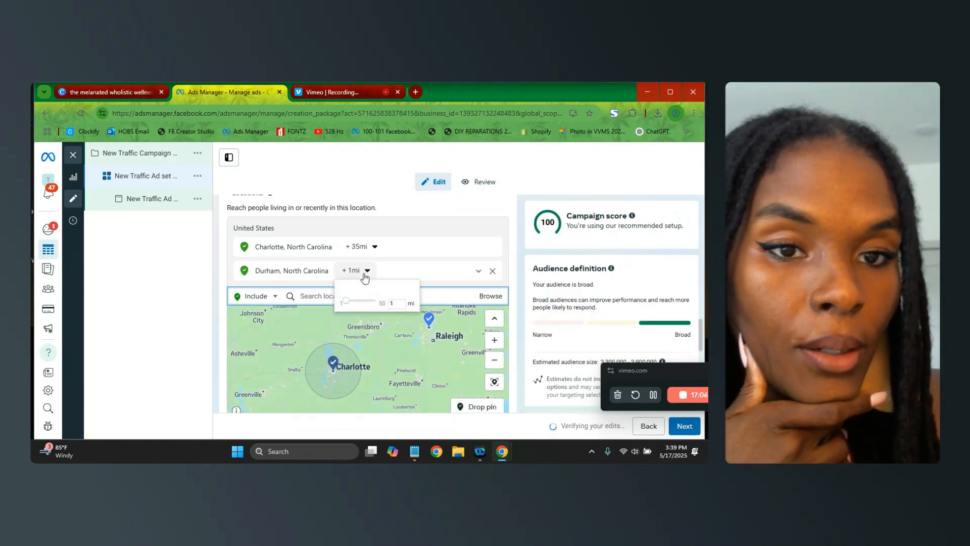
click(358, 272)
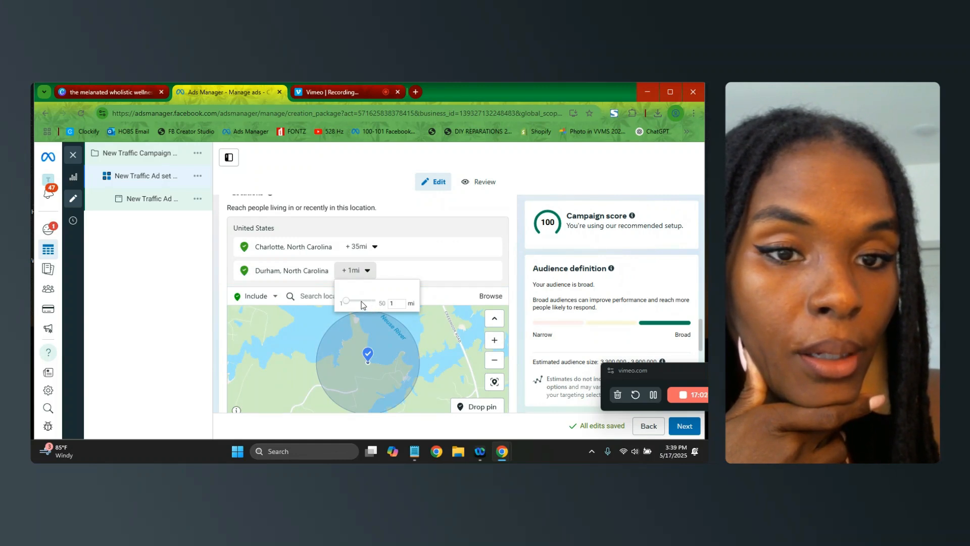
drag(347, 302, 357, 304)
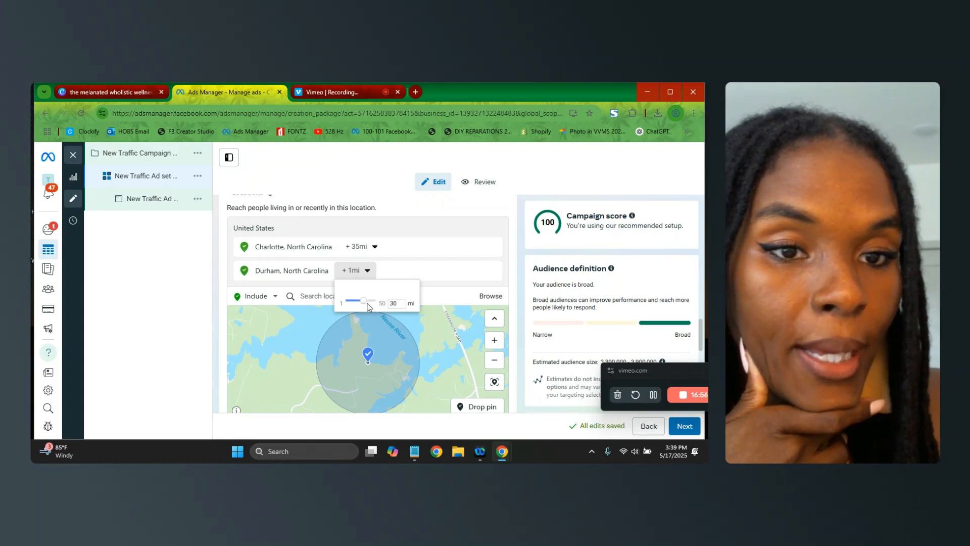
click(292, 354)
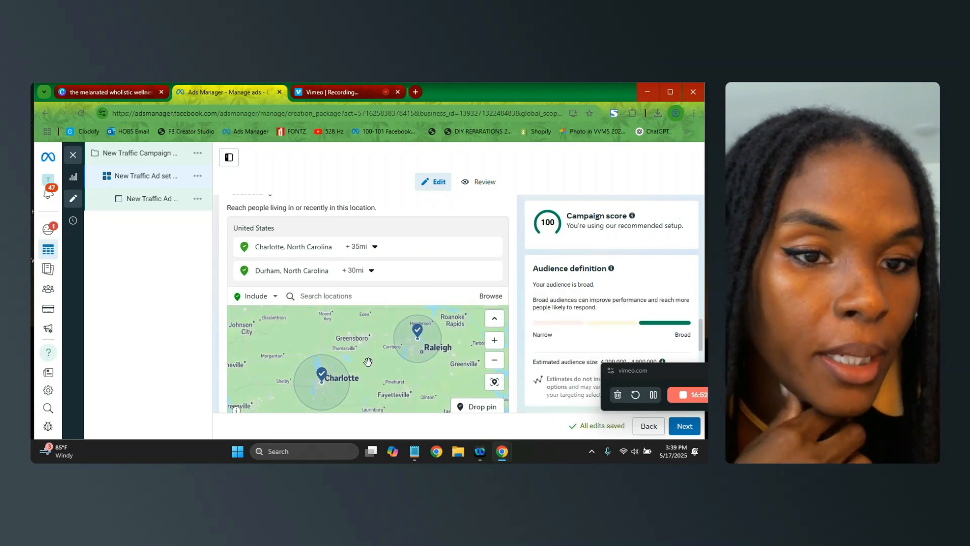
Step: Add the city of Greensboro, North Carolina to the ad set's included locations
click(334, 297)
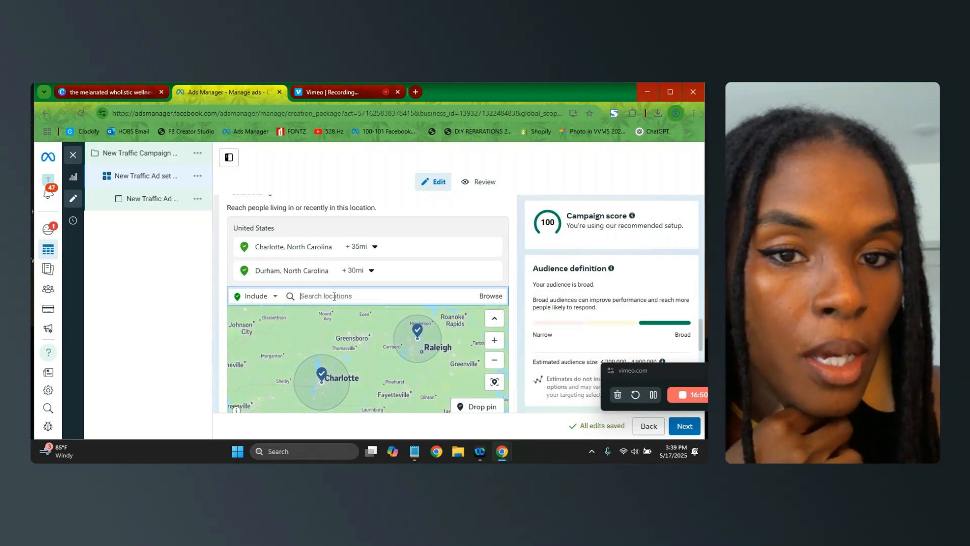
text(d)
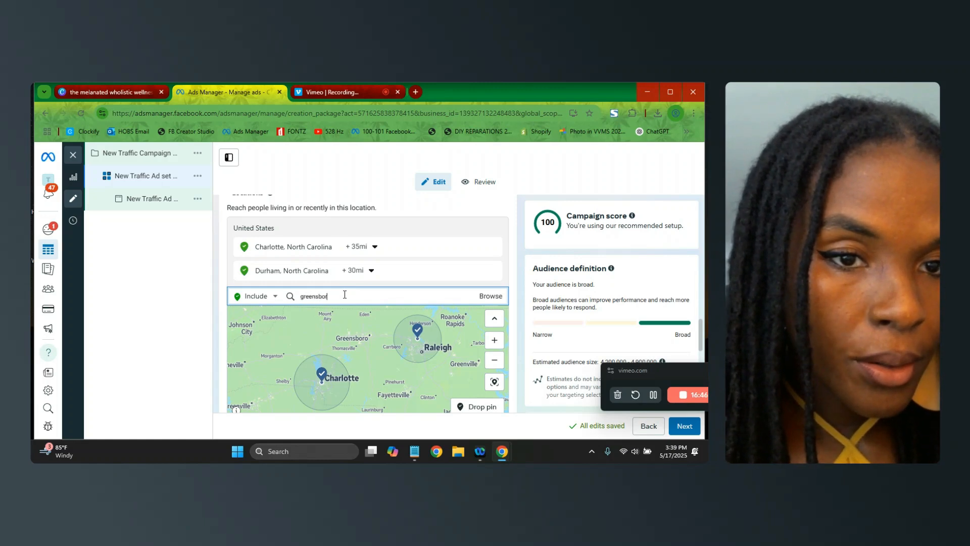
text(, north)
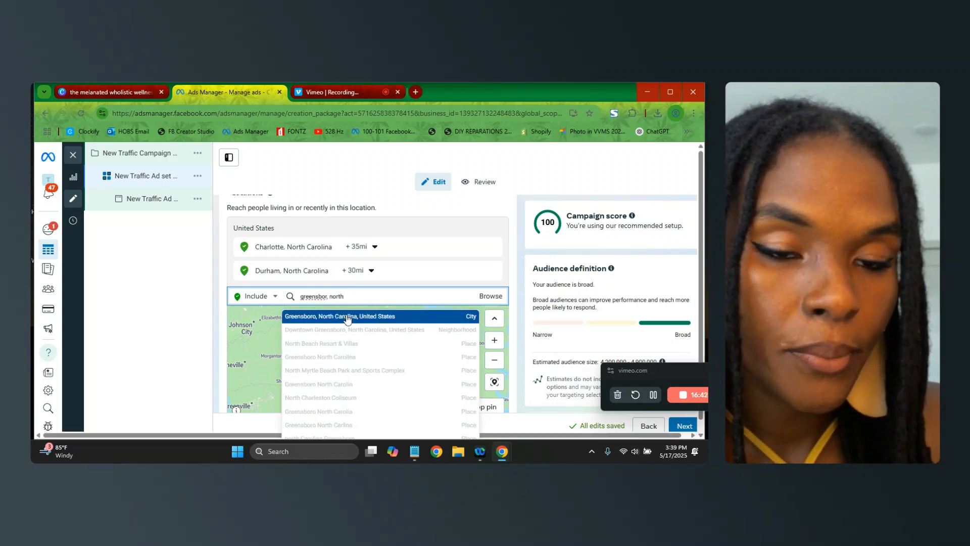
click(348, 317)
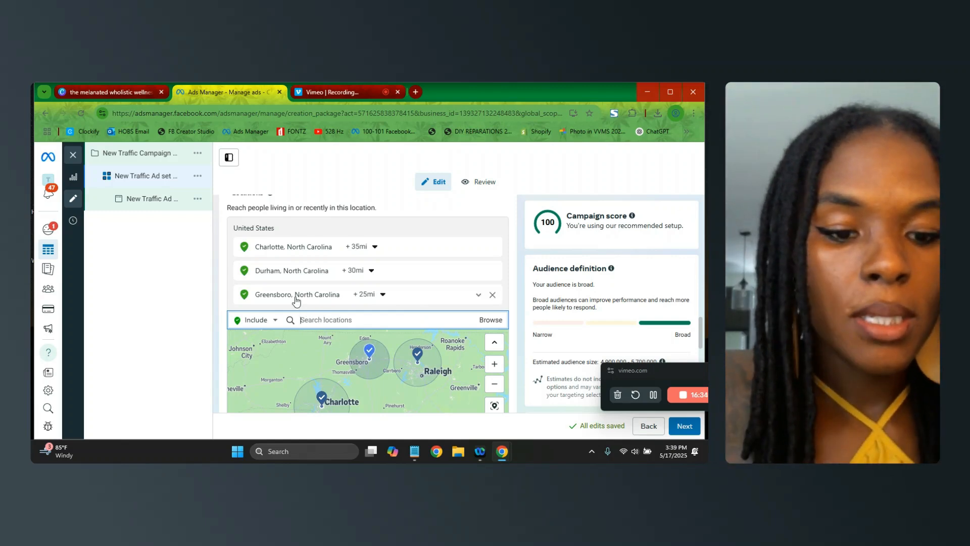
Step: Add Winston-Salem, North Carolina to the ad set's included locations
text(wintson sal)
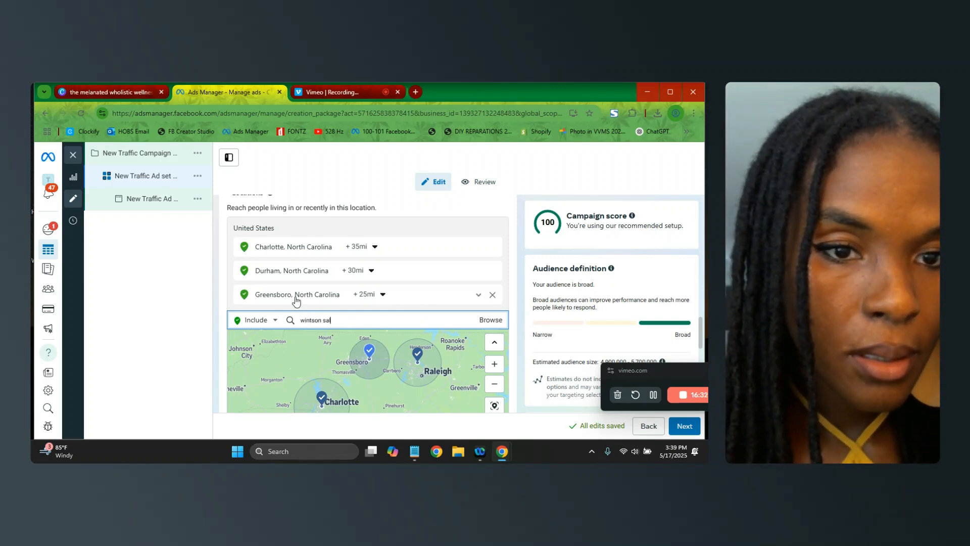
text(em, north carolina)
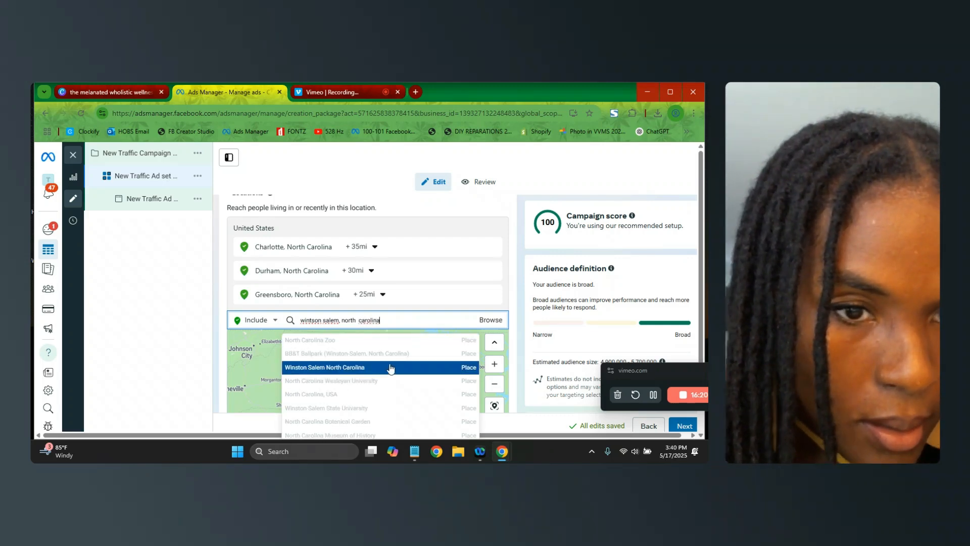
scroll(354, 368, down, 1)
triple_click(332, 277)
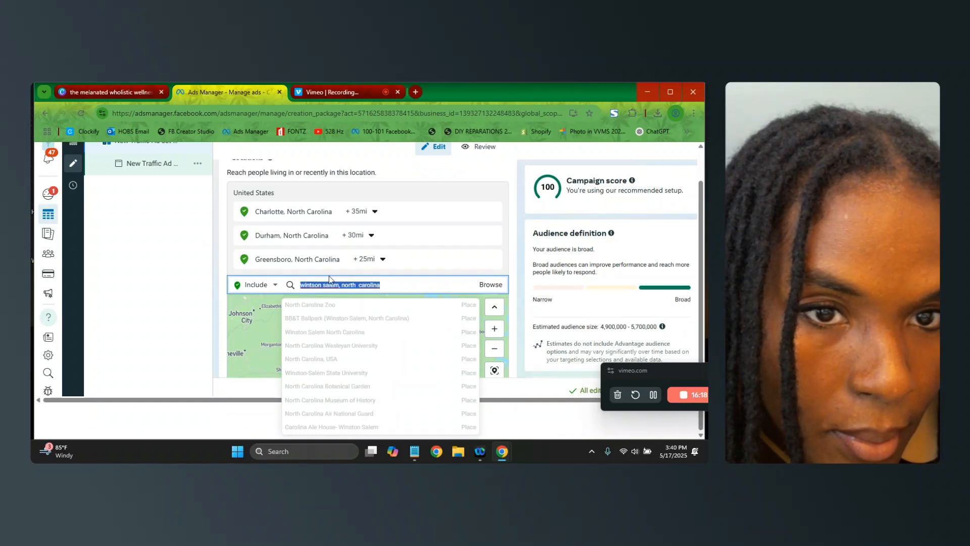
click(322, 286)
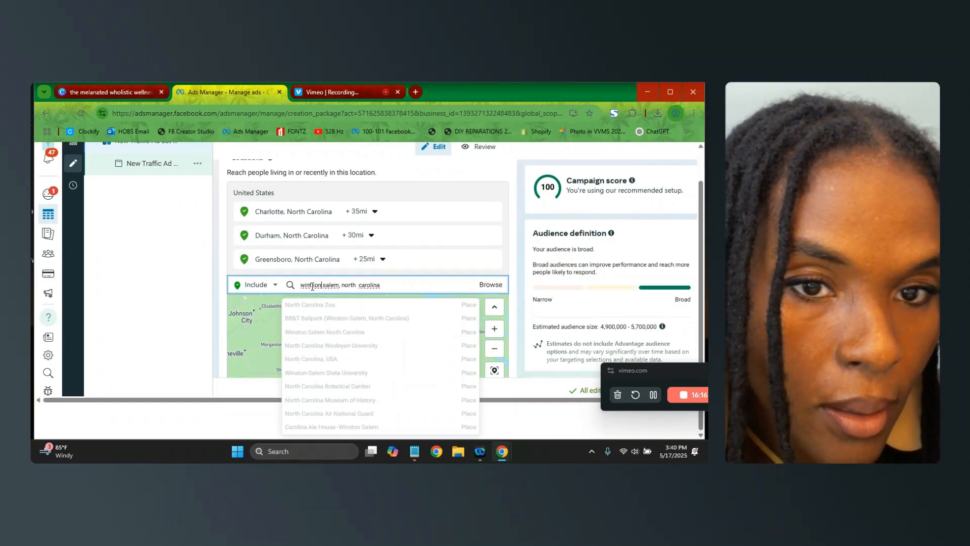
triple_click(310, 279)
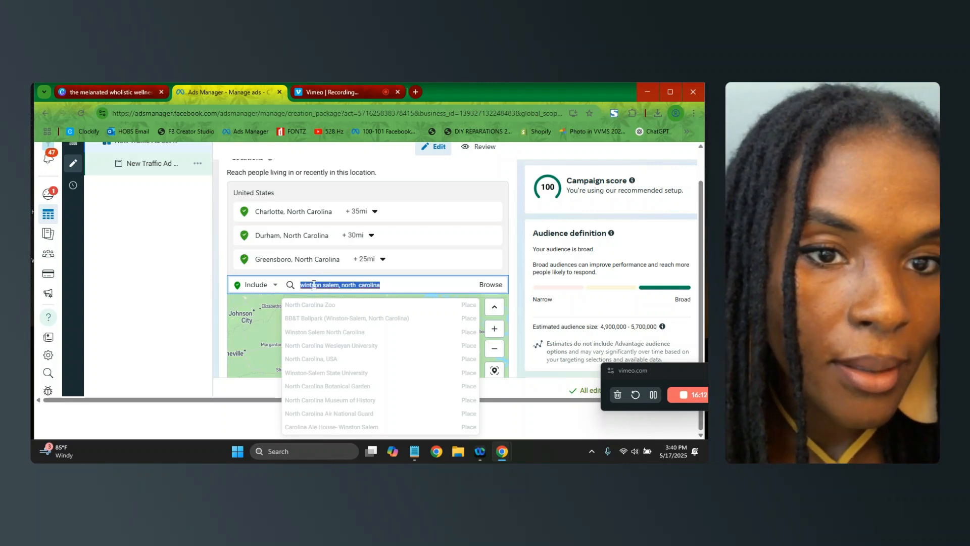
click(314, 285)
key(BackSpace)
key(BackSpace)
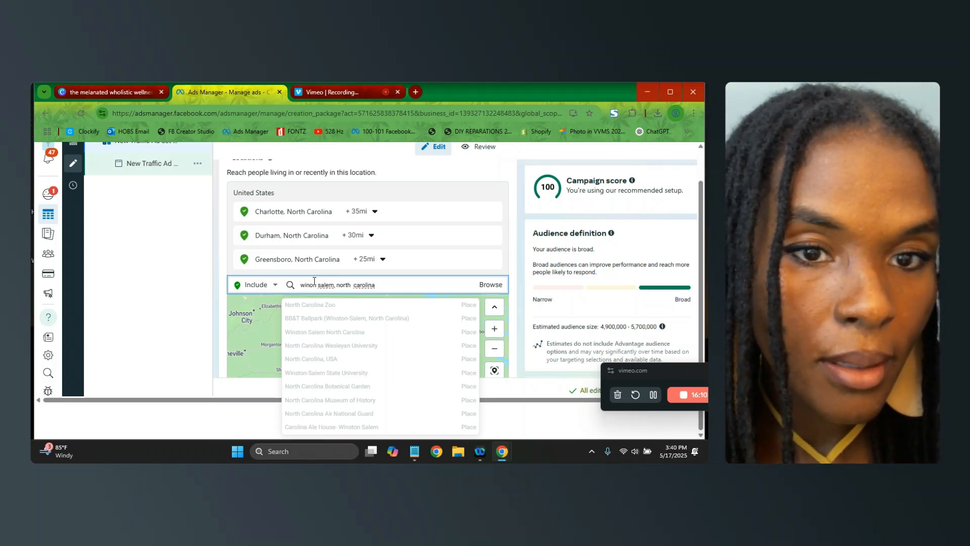
text(sto)
key(BackSpace)
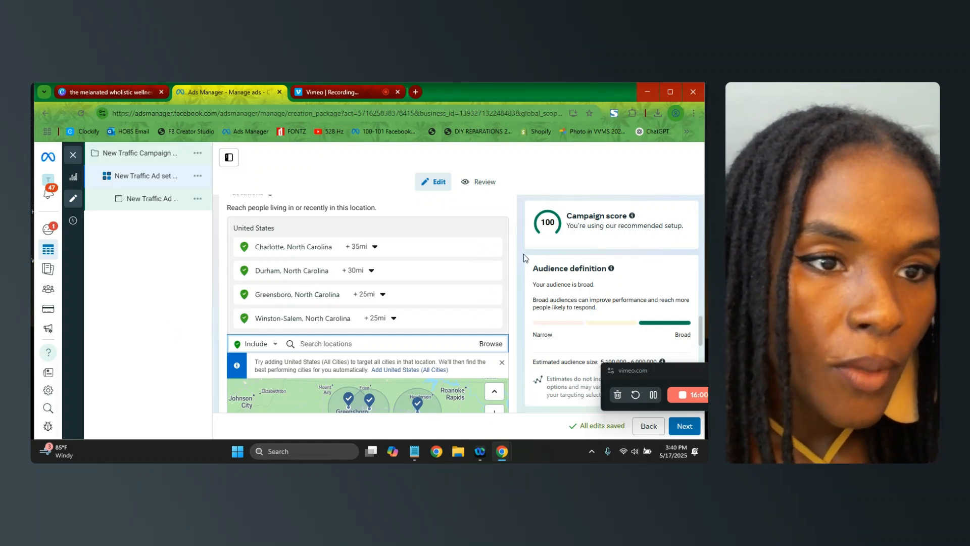
Step: Review the included North Carolina cities, their coverage on the map, and the remaining audience controls down to the language setting
scroll(381, 308, down, 2)
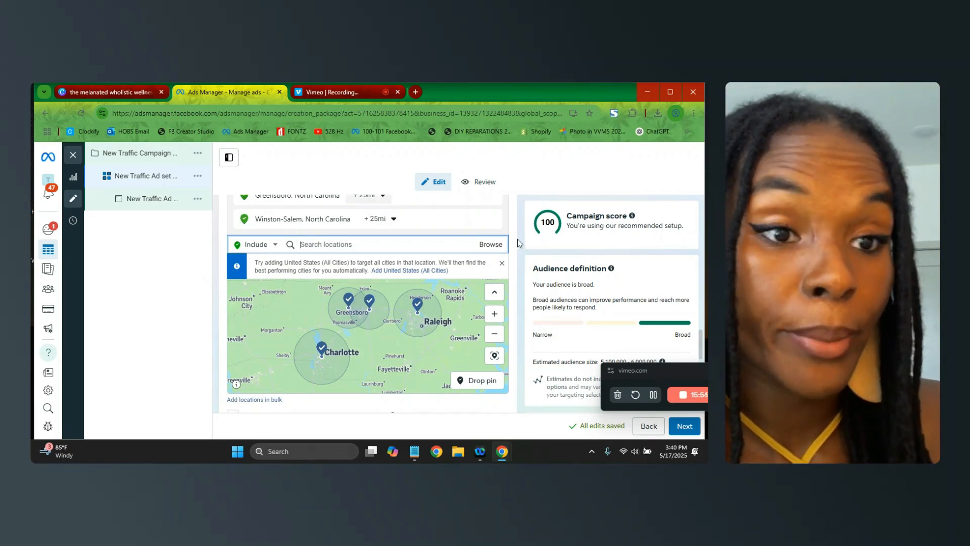
scroll(508, 283, down, 2)
scroll(515, 284, up, 3)
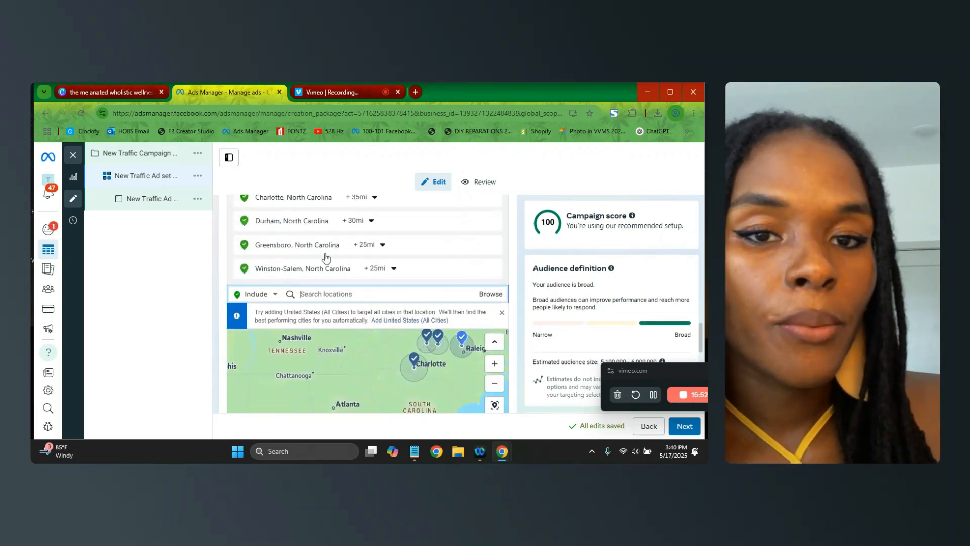
scroll(289, 237, up, 1)
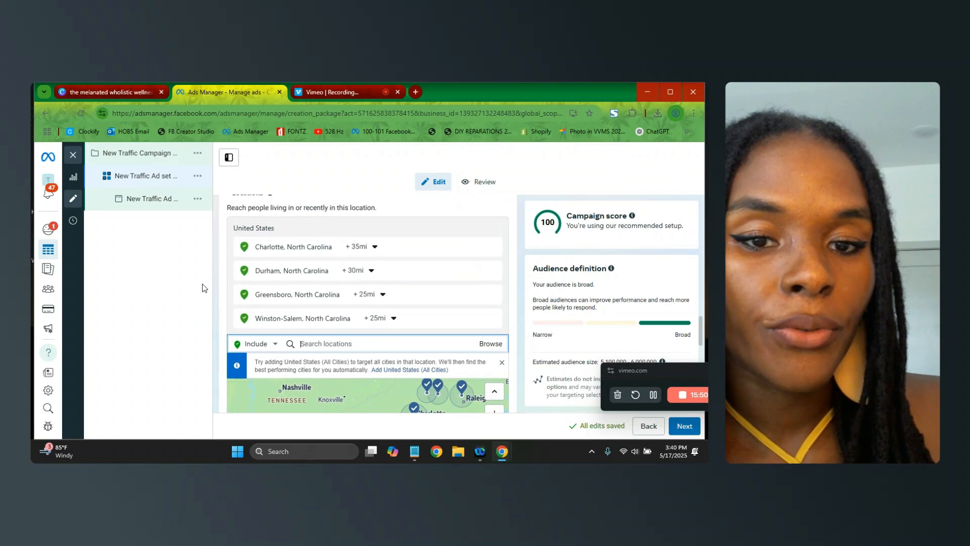
scroll(230, 293, down, 4)
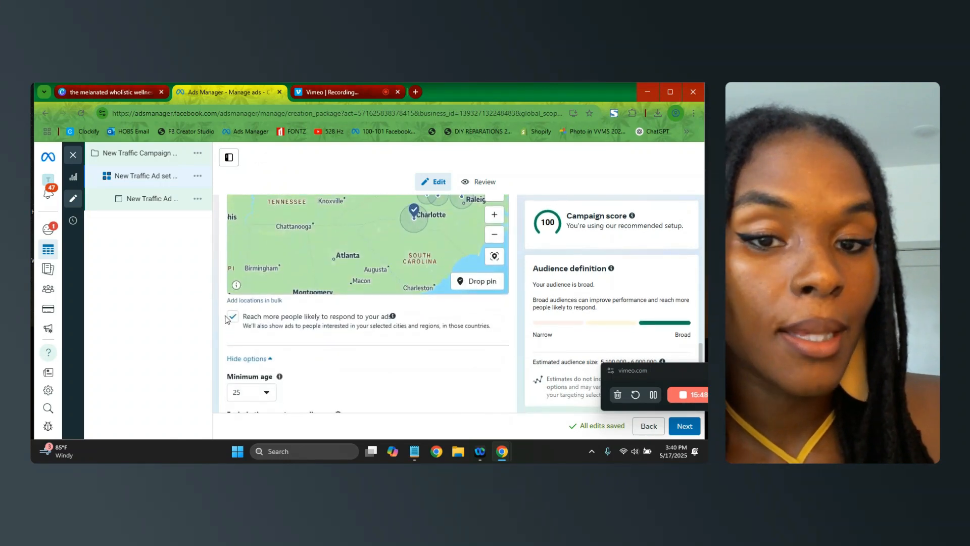
scroll(215, 321, up, 5)
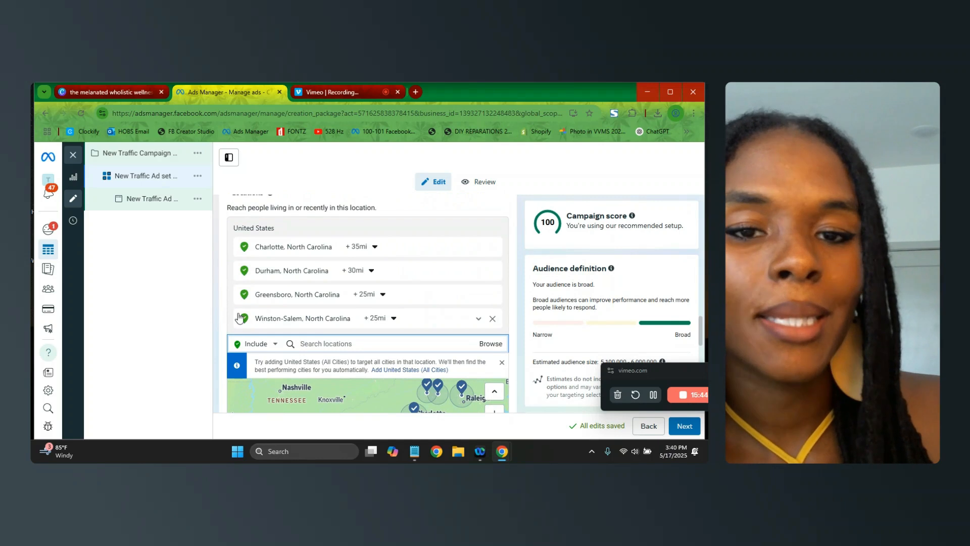
scroll(218, 322, down, 4)
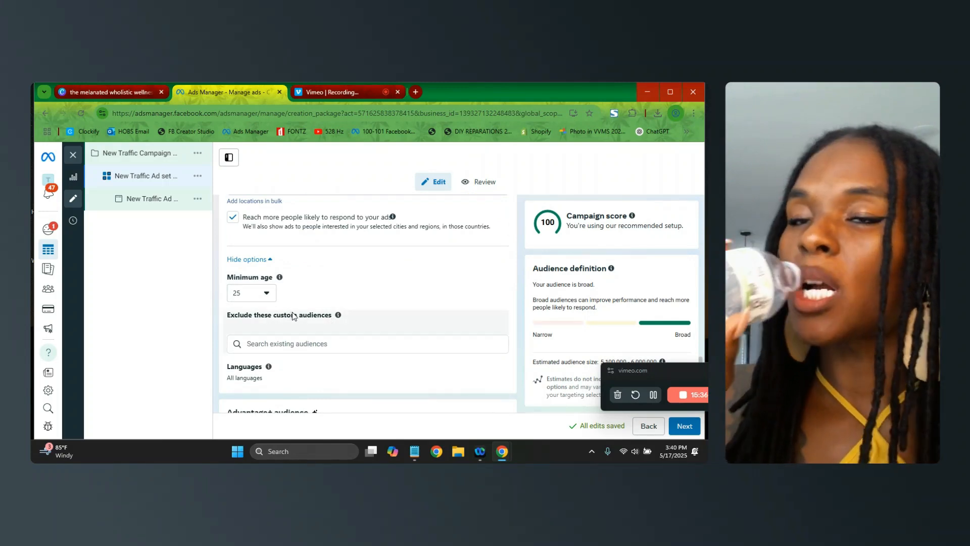
scroll(293, 315, down, 1)
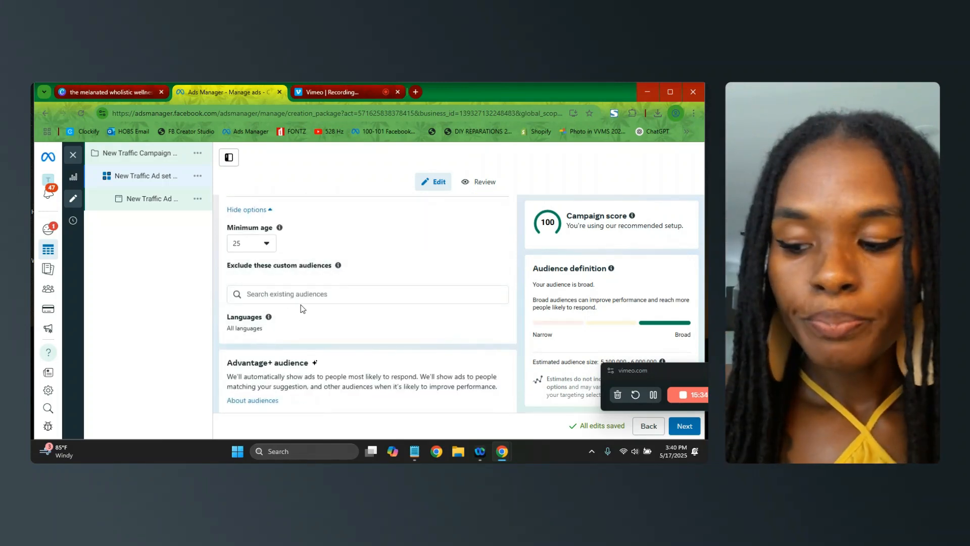
scroll(300, 308, down, 1)
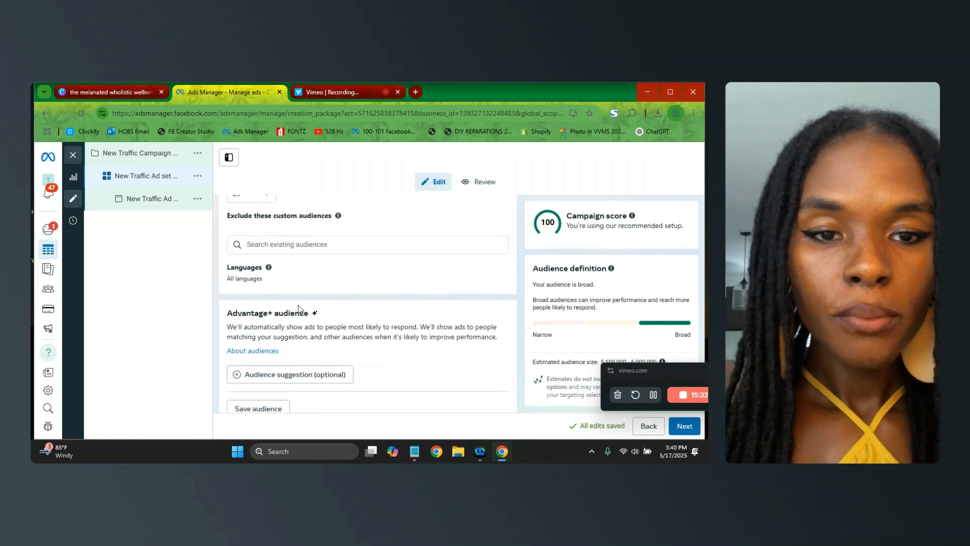
Step: Add an optional audience suggestion under Advantage+ audience and set its age range to 35–55
scroll(298, 309, down, 2)
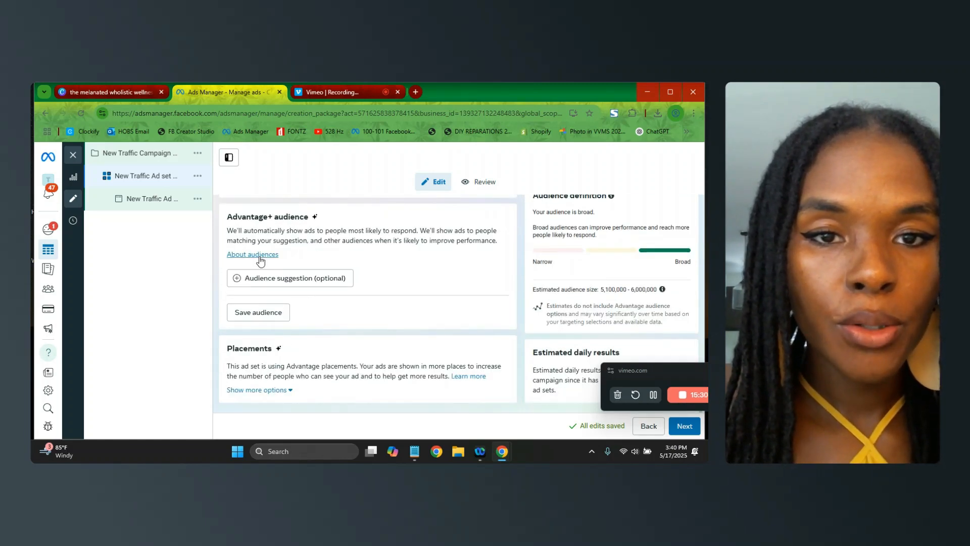
click(310, 284)
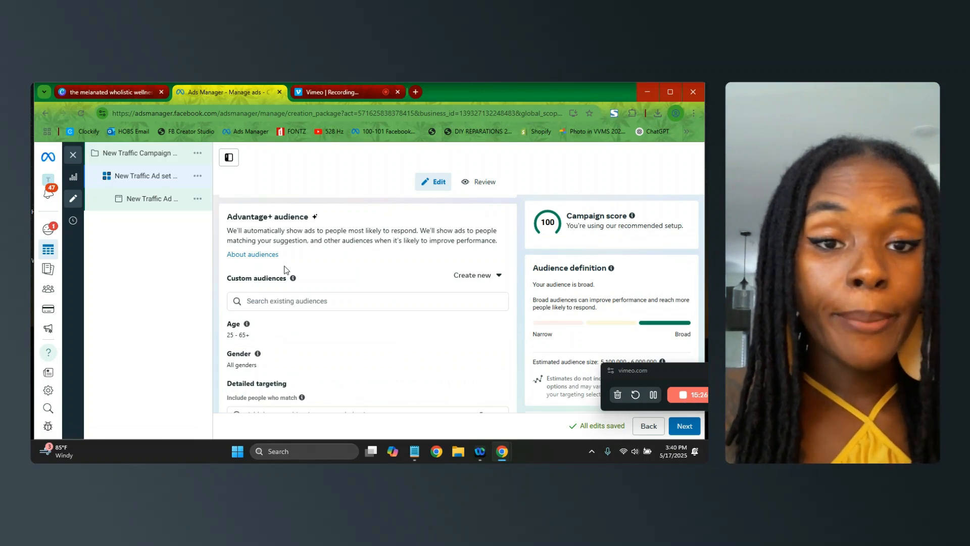
click(494, 326)
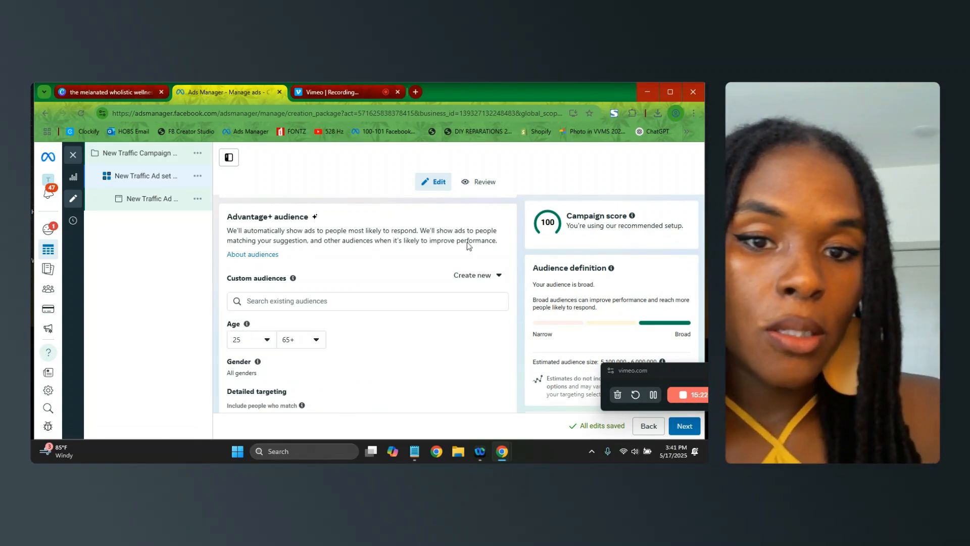
click(268, 343)
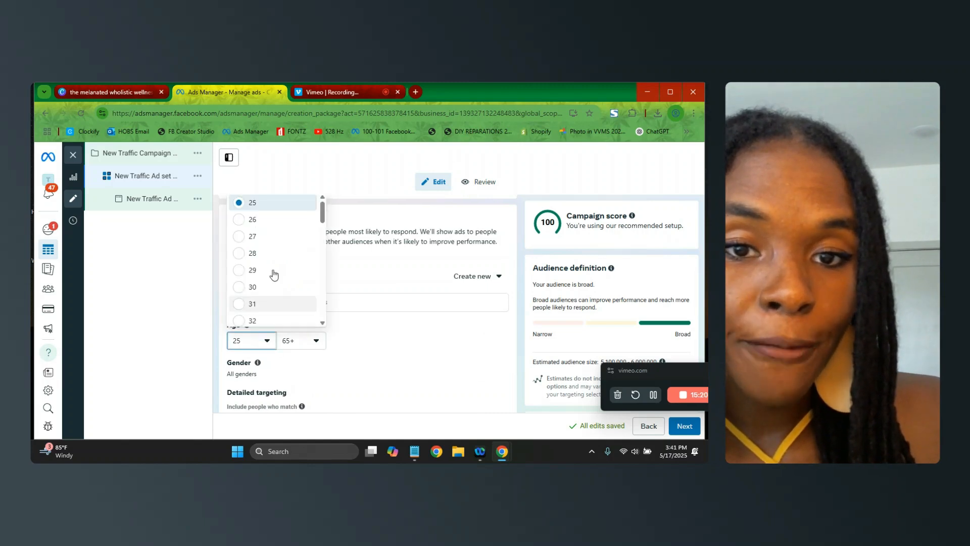
scroll(259, 278, down, 2)
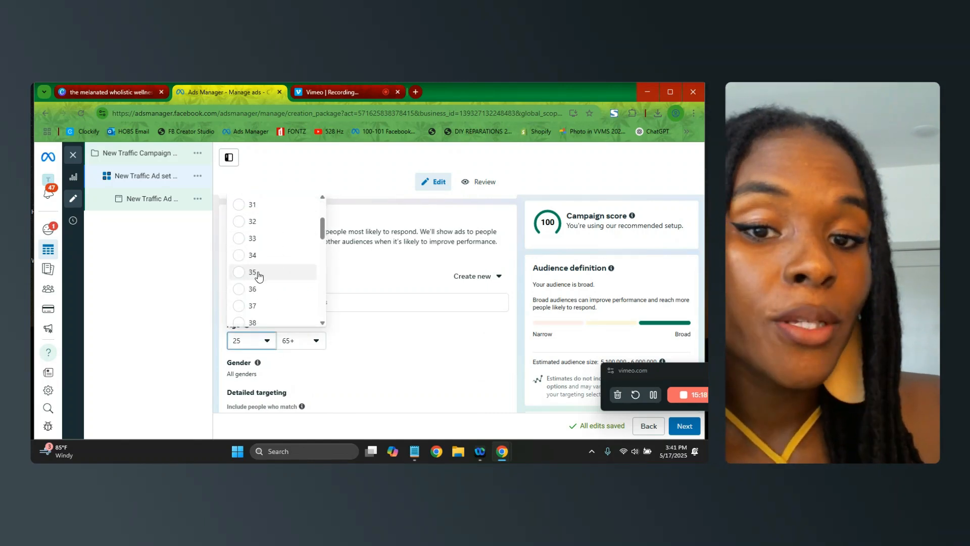
click(316, 345)
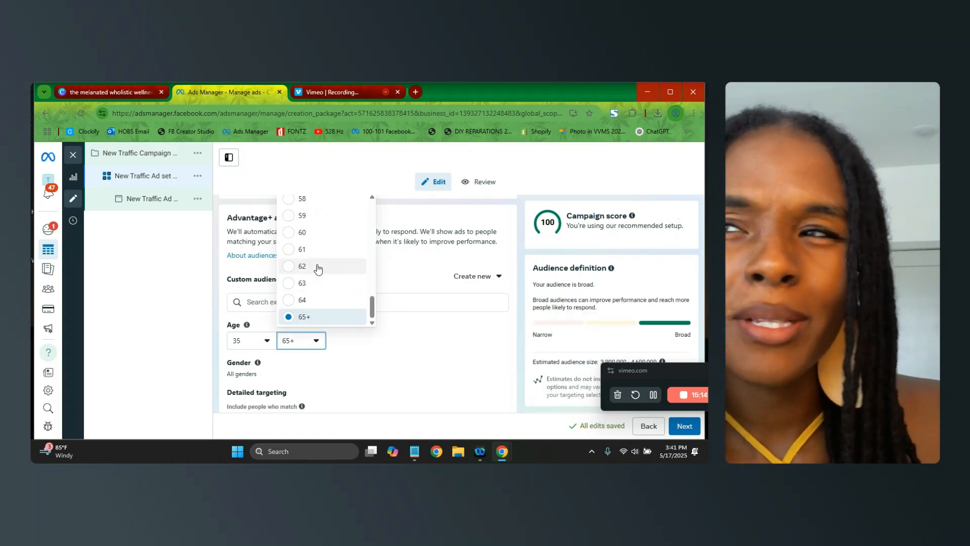
scroll(326, 277, up, 2)
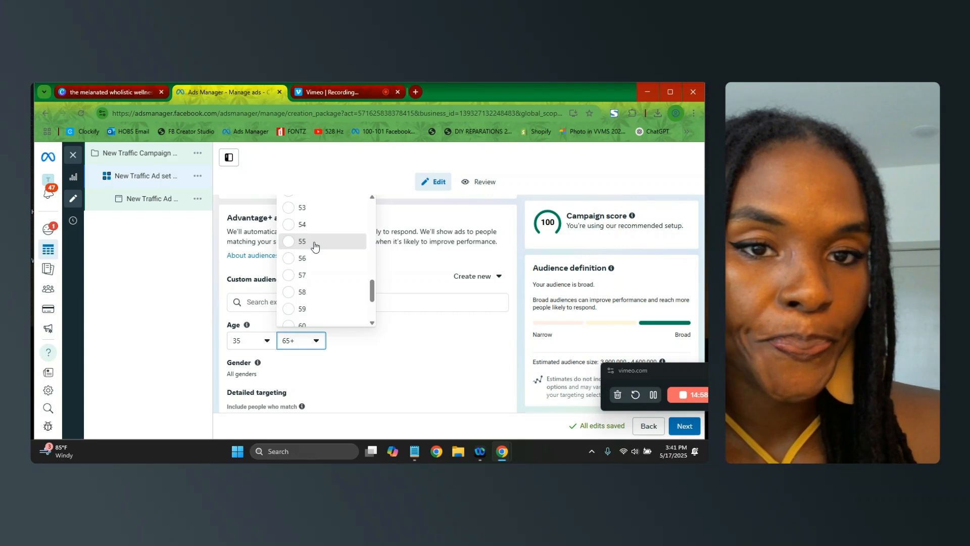
click(315, 247)
Step: Find and add the interest "Health & wellness (personal care)" to the audience's detailed targeting
scroll(297, 290, down, 2)
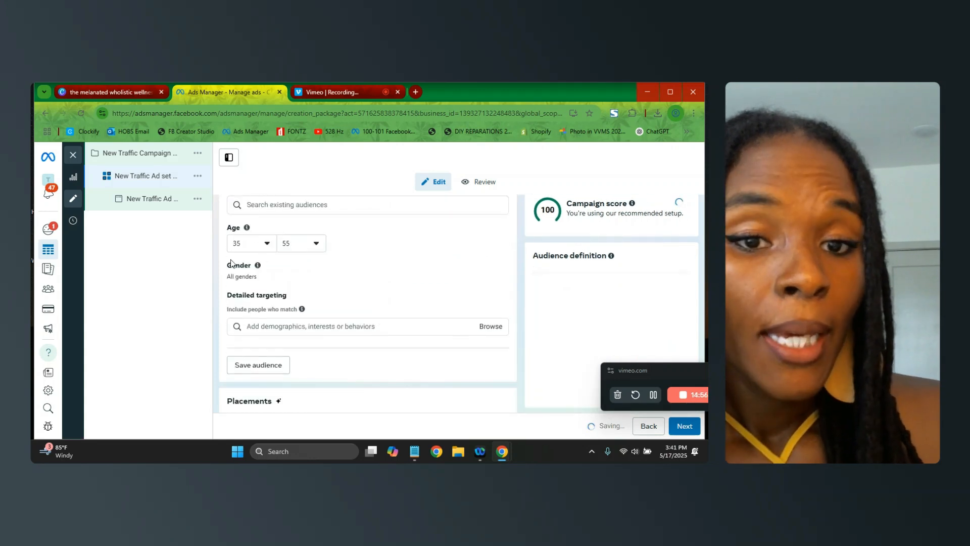
click(328, 329)
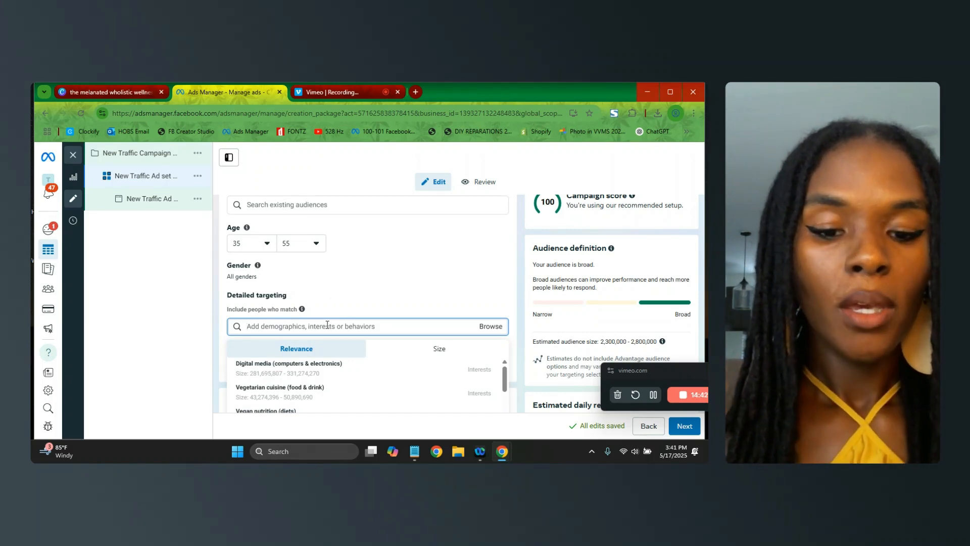
text(health well)
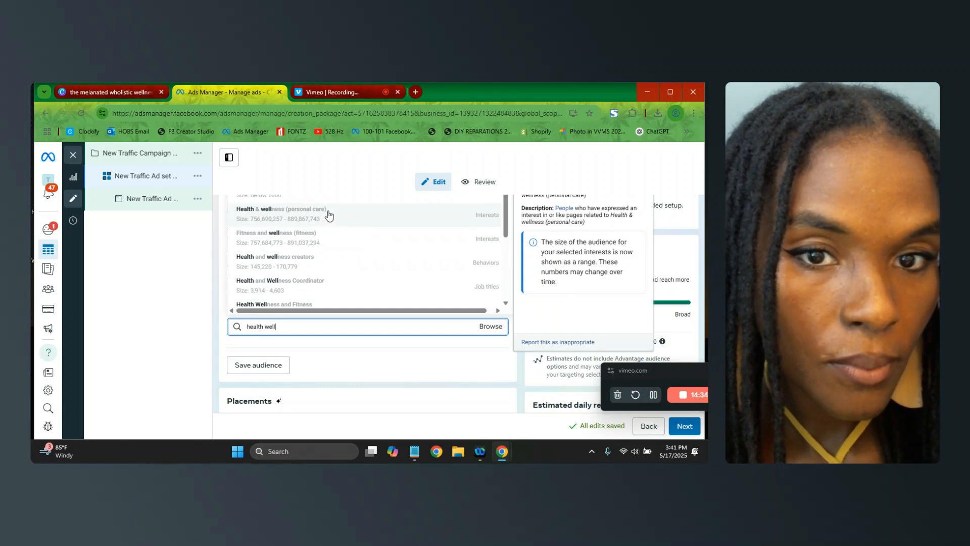
click(329, 218)
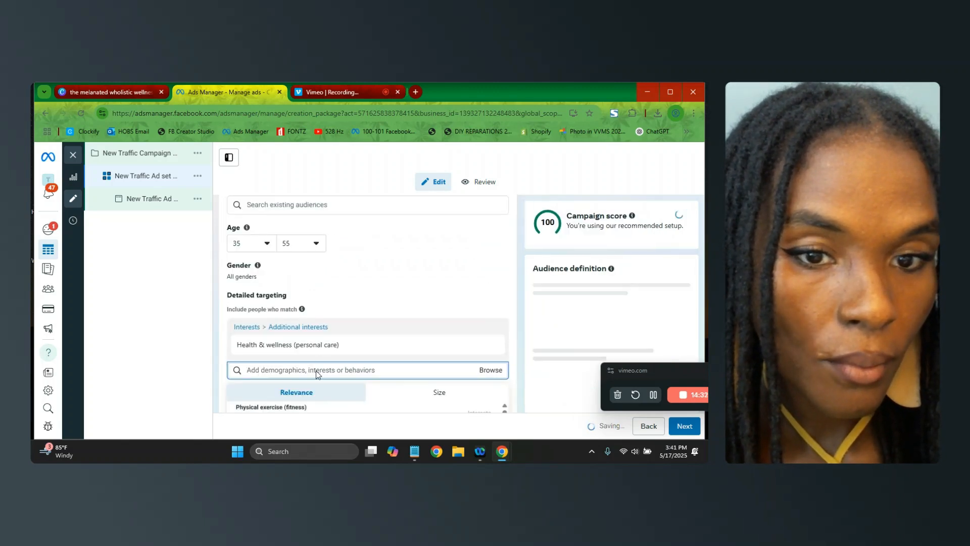
Step: Search the detailed targeting for plant-based topics and add the interest "Plant-based diet (diets)"
scroll(319, 363, down, 2)
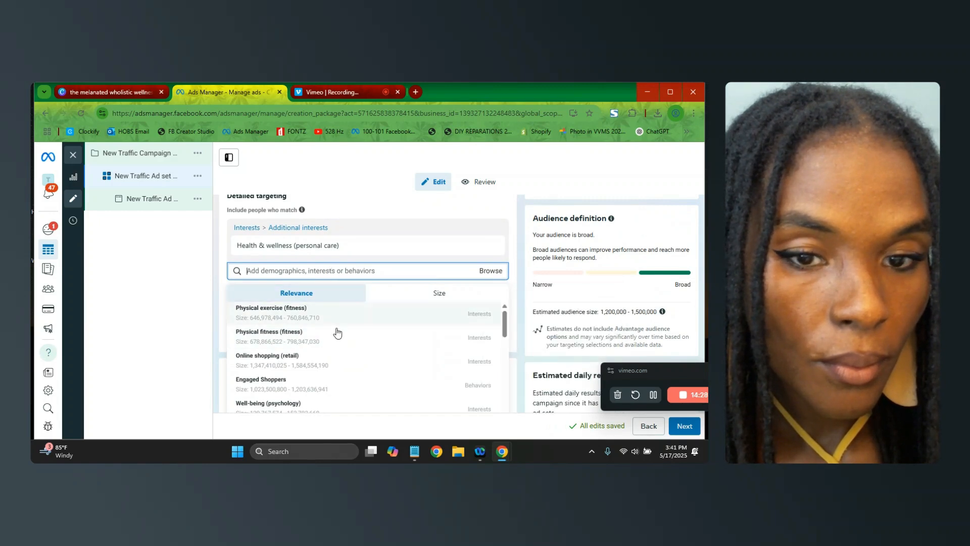
scroll(336, 343, down, 2)
scroll(338, 345, down, 1)
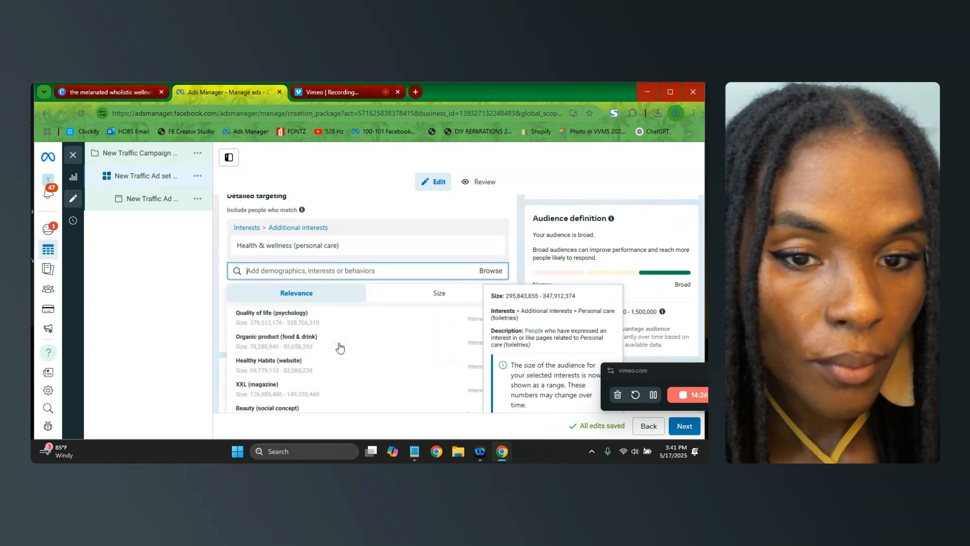
text(a)
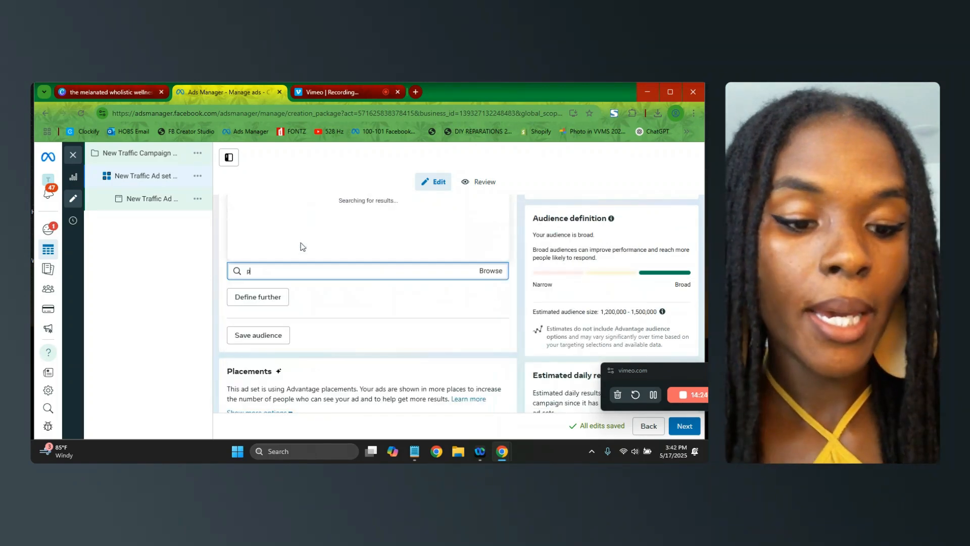
text(lant based food)
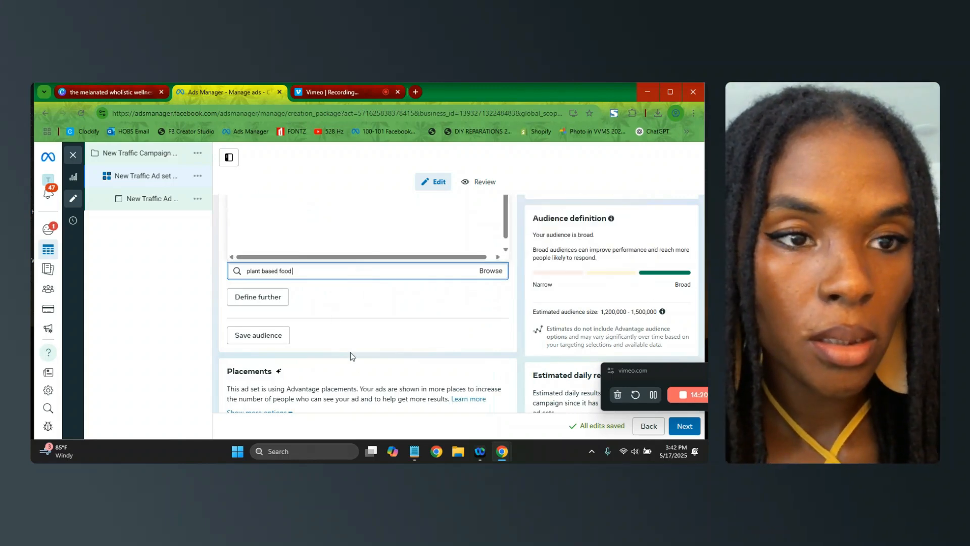
scroll(349, 353, up, 3)
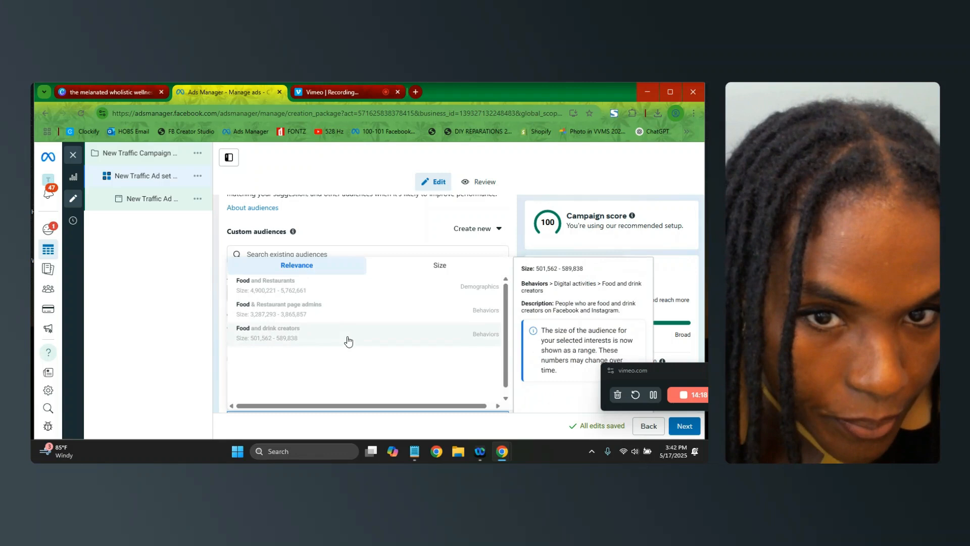
scroll(349, 338, down, 1)
scroll(349, 343, down, 1)
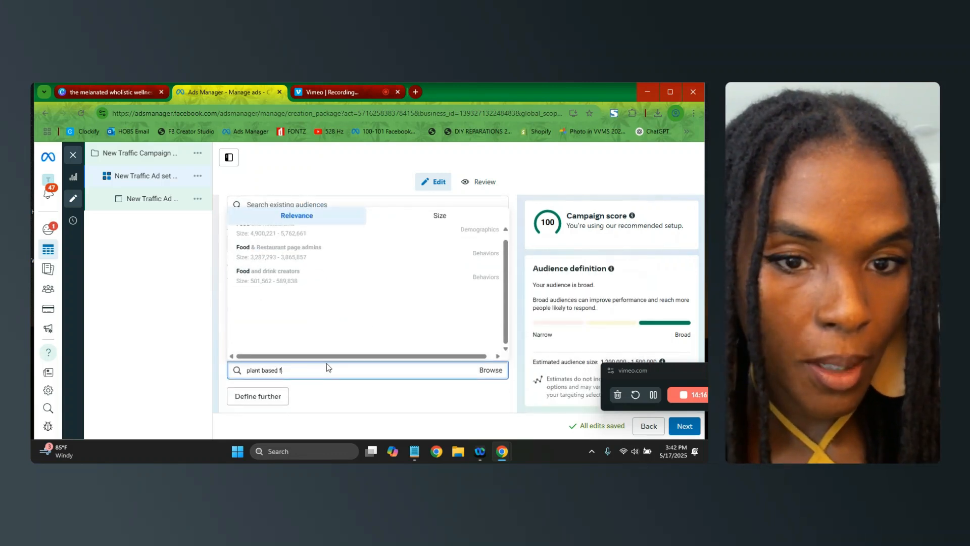
scroll(319, 253, up, 1)
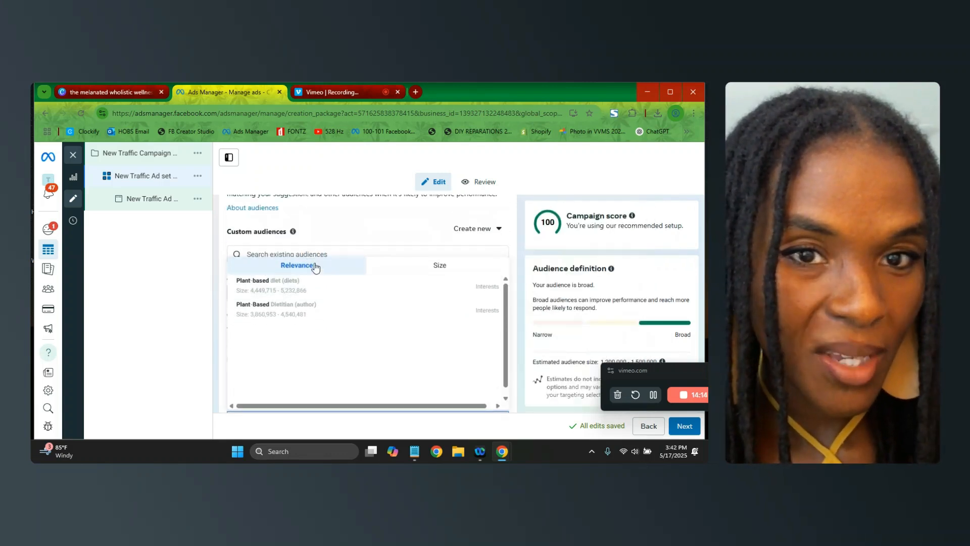
mouse_move(321, 306)
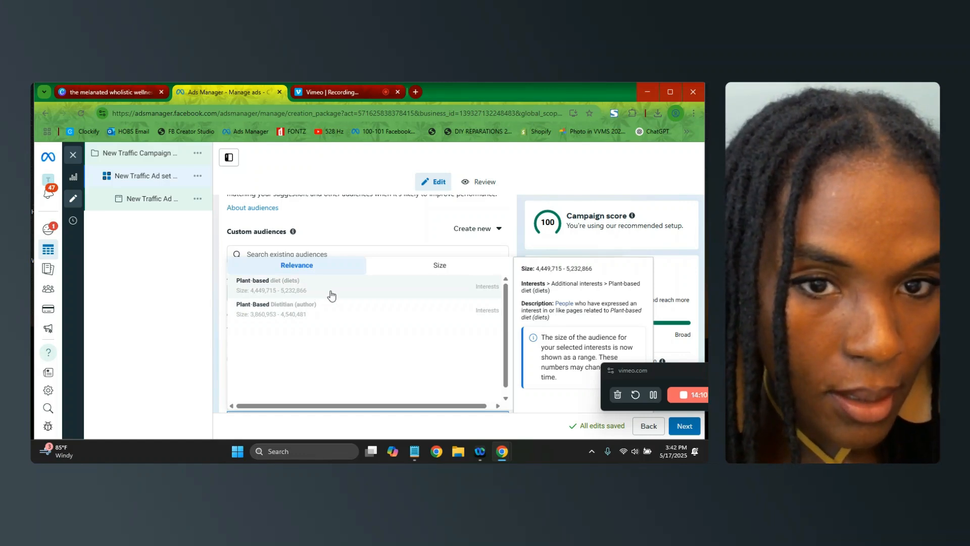
click(324, 315)
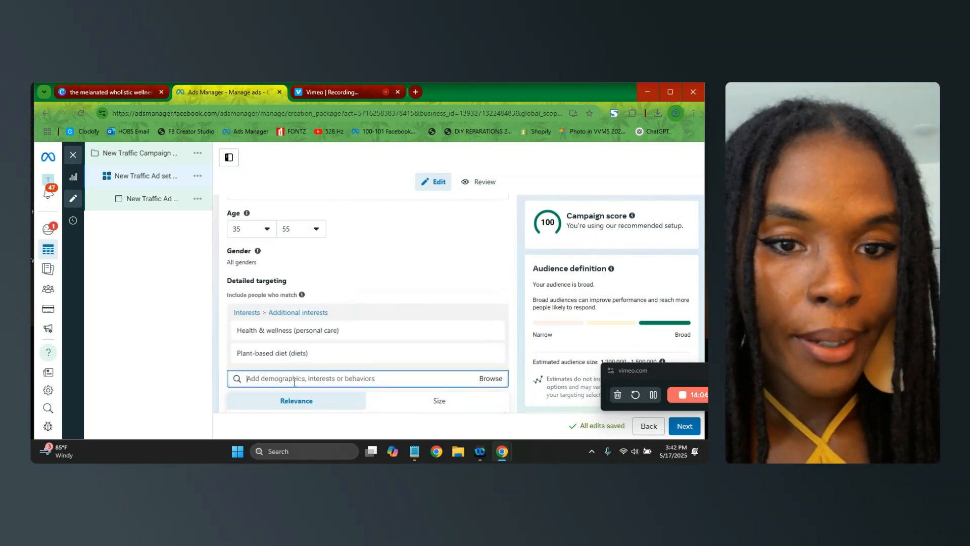
Step: Review the ad's page and account identity, ad setup choices, website destination and browser add-ons
mouse_move(303, 362)
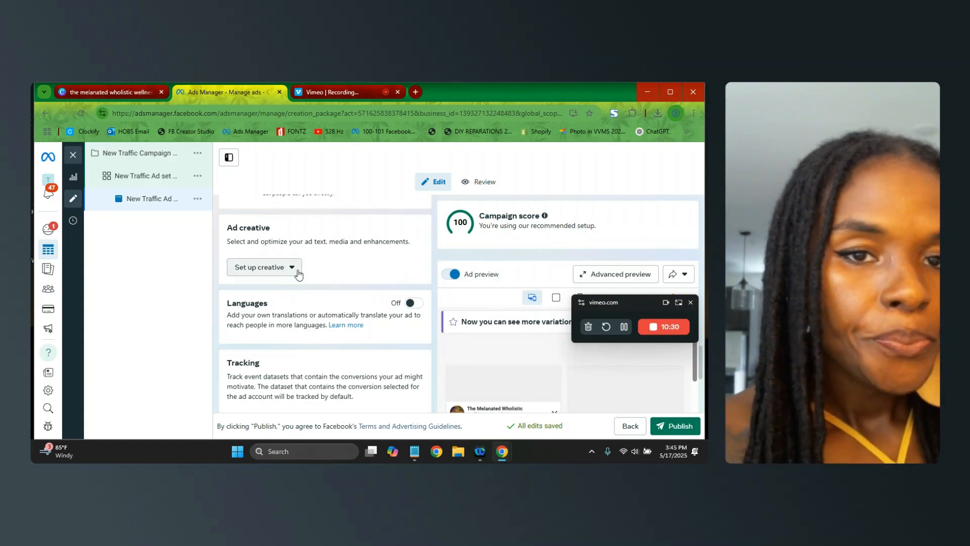
click(298, 269)
scroll(337, 285, up, 15)
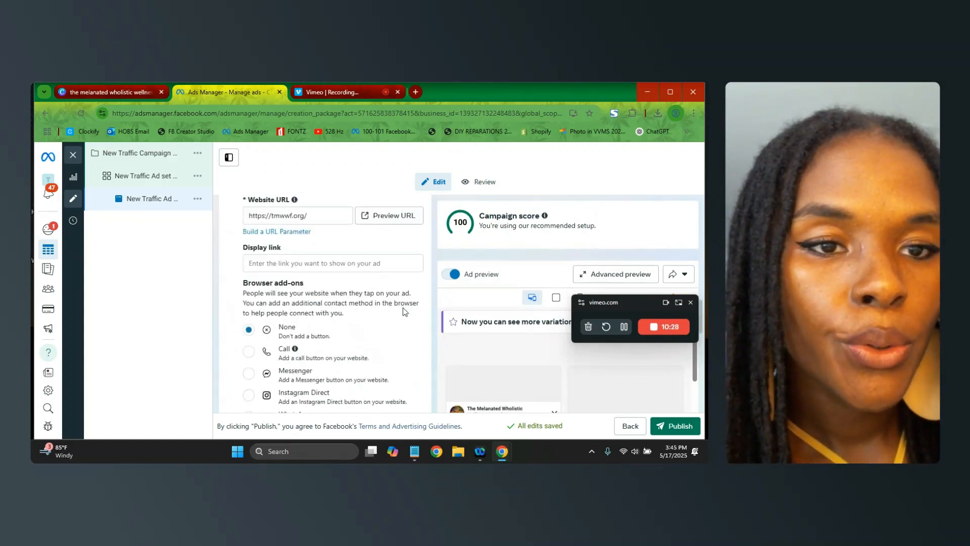
scroll(266, 276, down, 6)
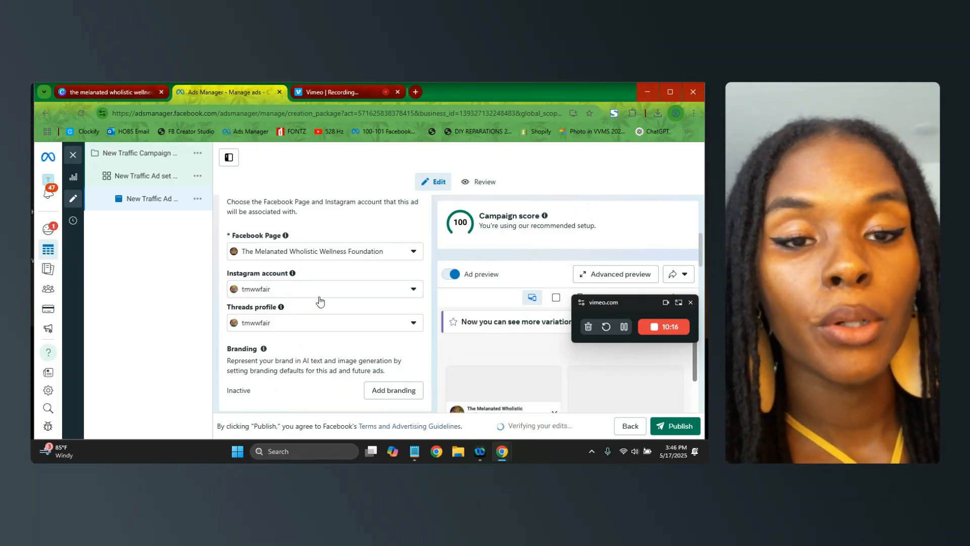
scroll(224, 334, down, 1)
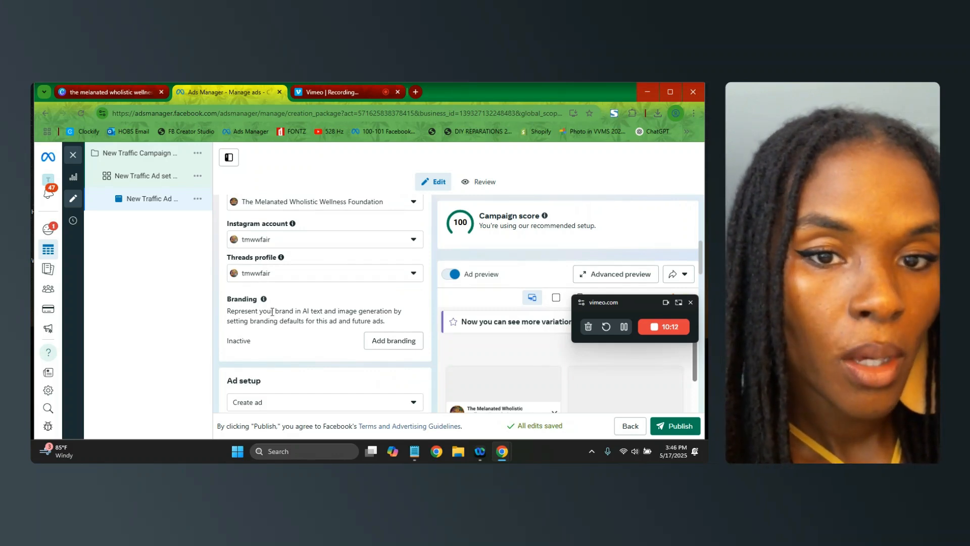
scroll(249, 307, down, 3)
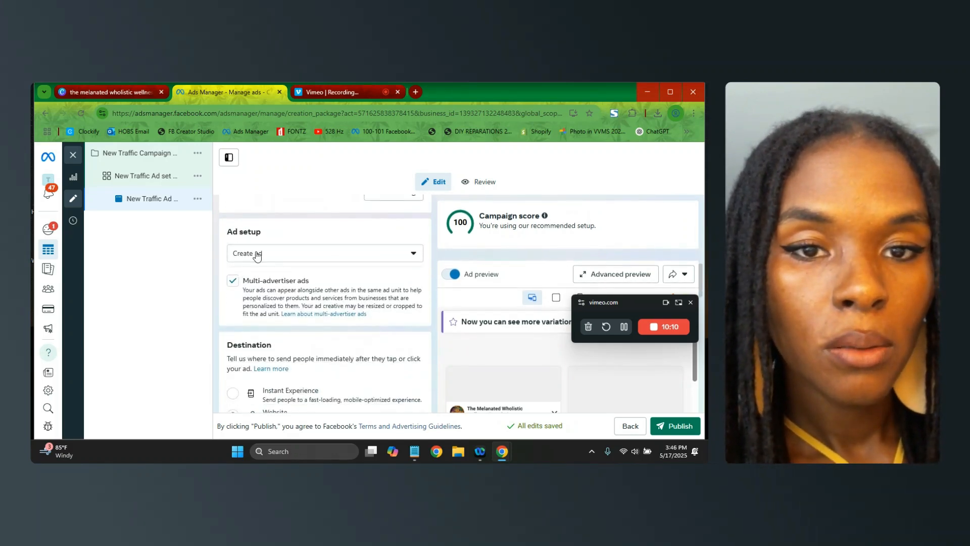
click(257, 255)
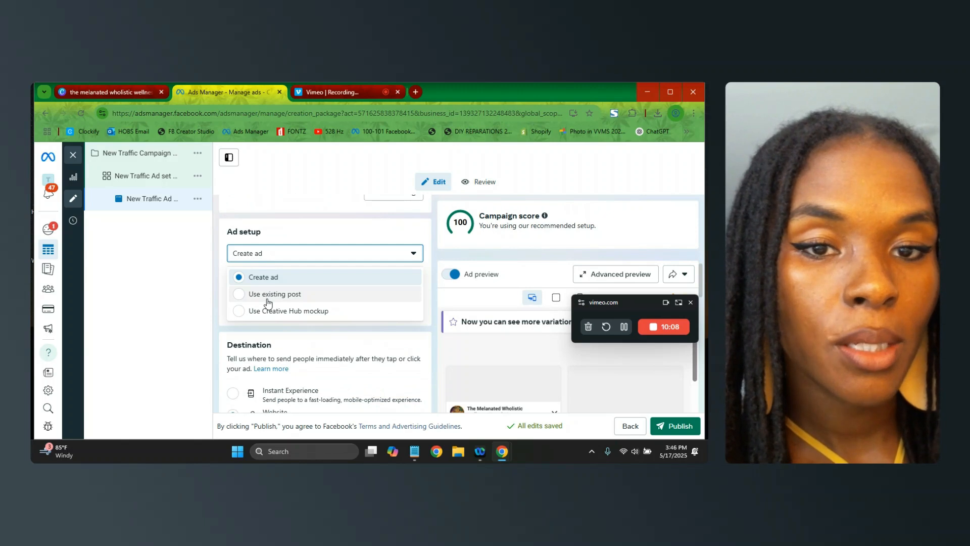
click(218, 249)
scroll(243, 273, down, 3)
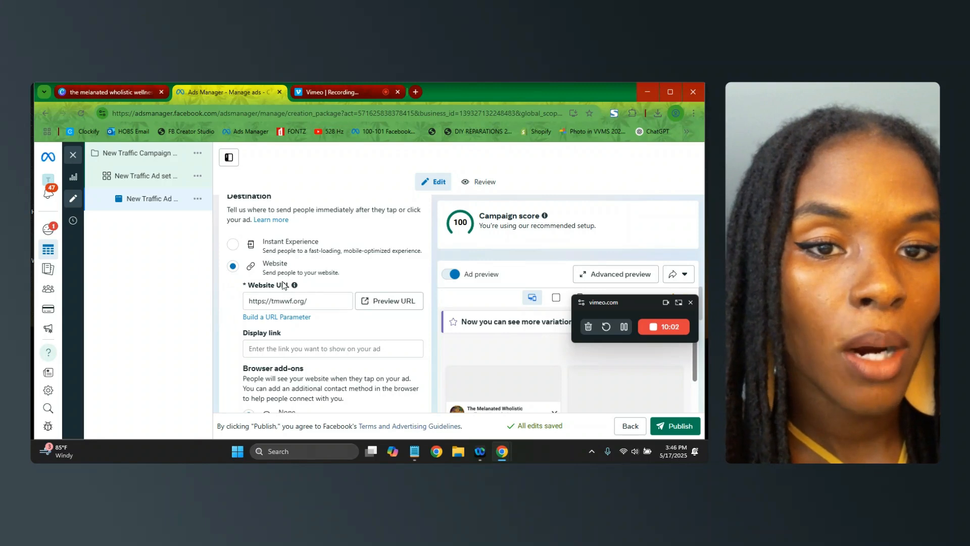
scroll(240, 273, down, 3)
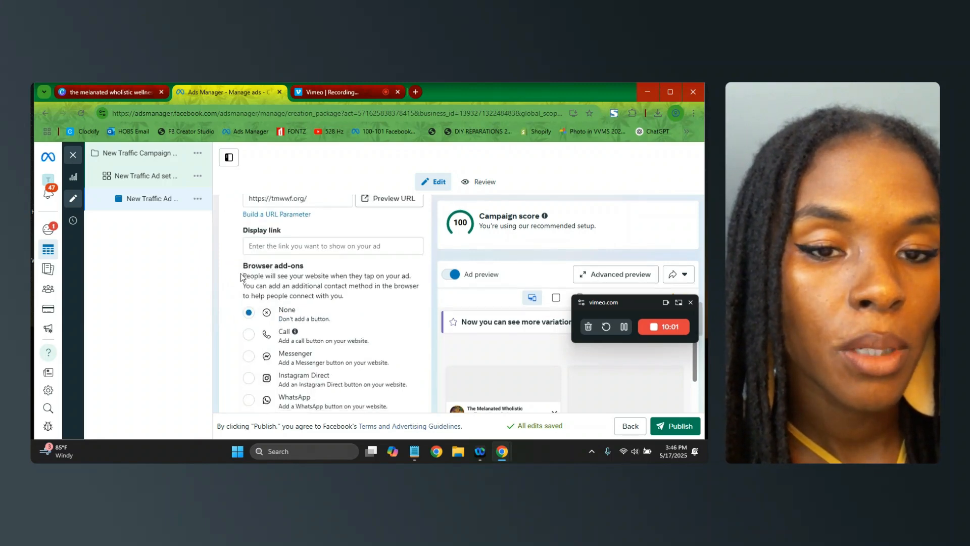
scroll(231, 272, down, 1)
scroll(228, 271, down, 2)
scroll(229, 272, up, 3)
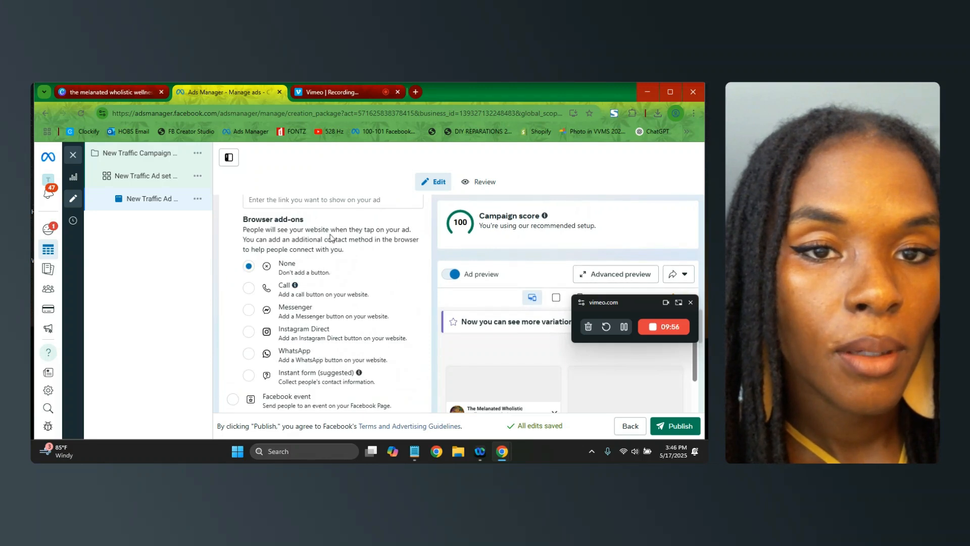
Step: Change the ad's destination to Facebook event and select the 2nd Annual Melanated Wholistic Wellness Fair event
scroll(248, 268, down, 3)
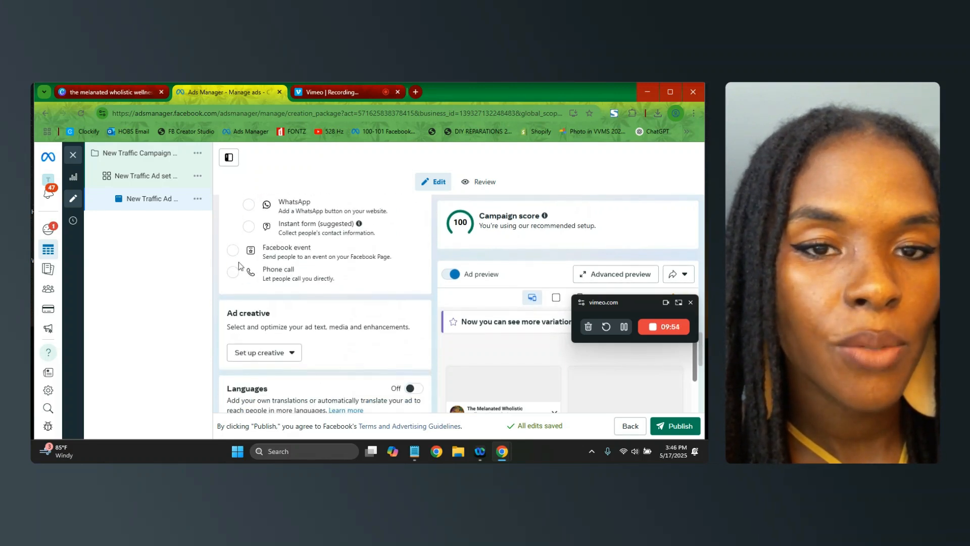
click(210, 252)
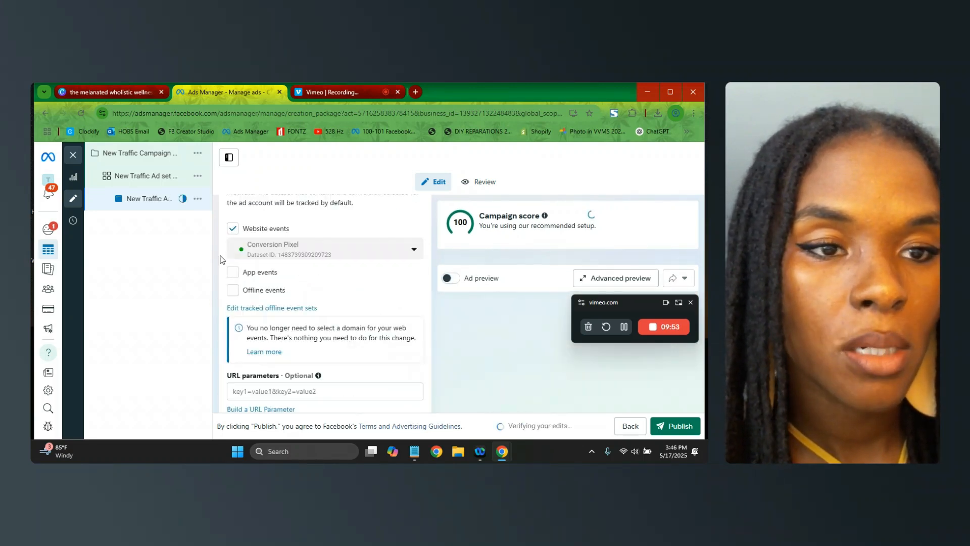
scroll(228, 281, up, 5)
scroll(229, 279, down, 8)
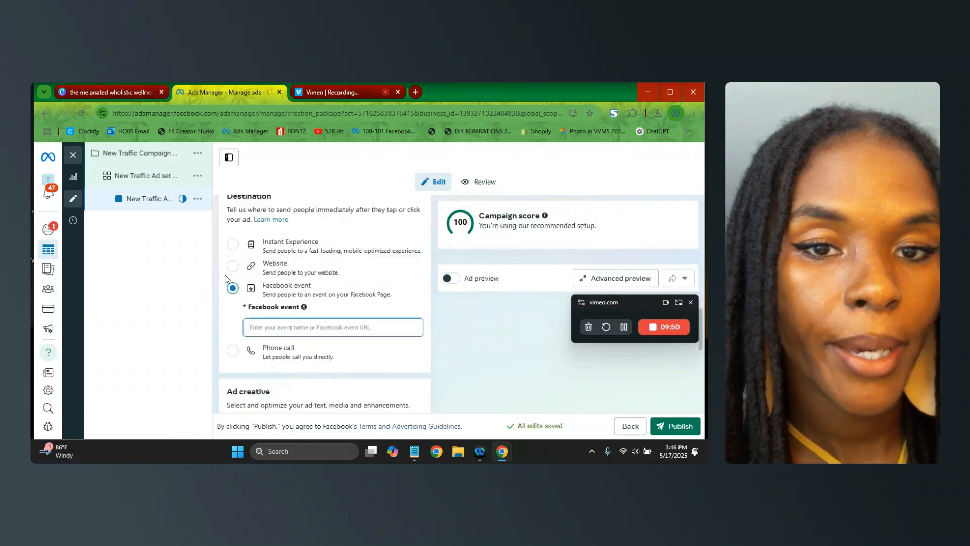
scroll(217, 274, down, 3)
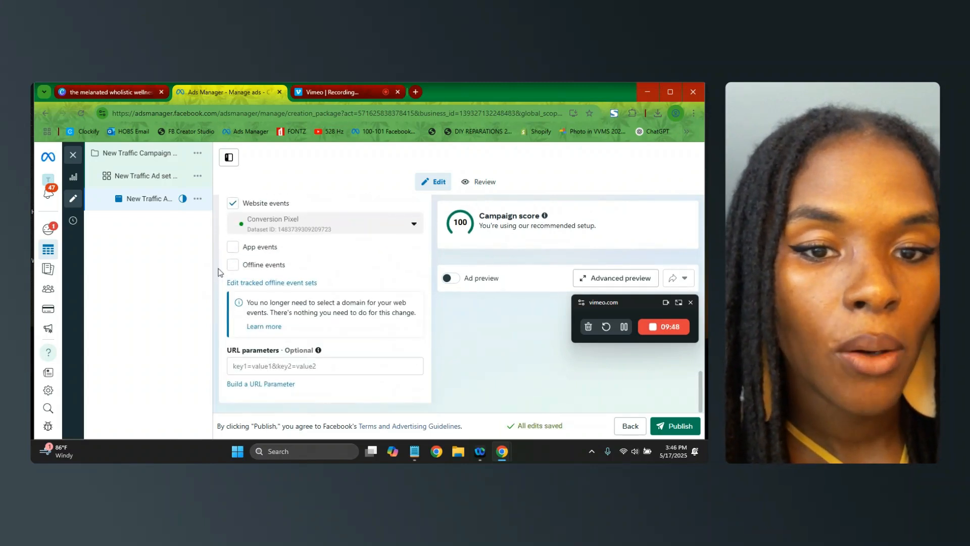
scroll(218, 273, up, 15)
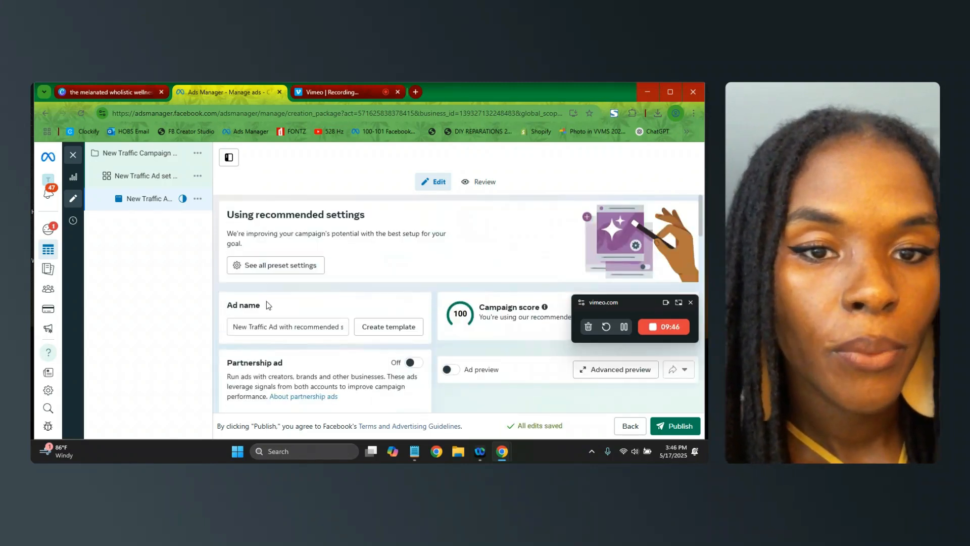
scroll(267, 304, down, 8)
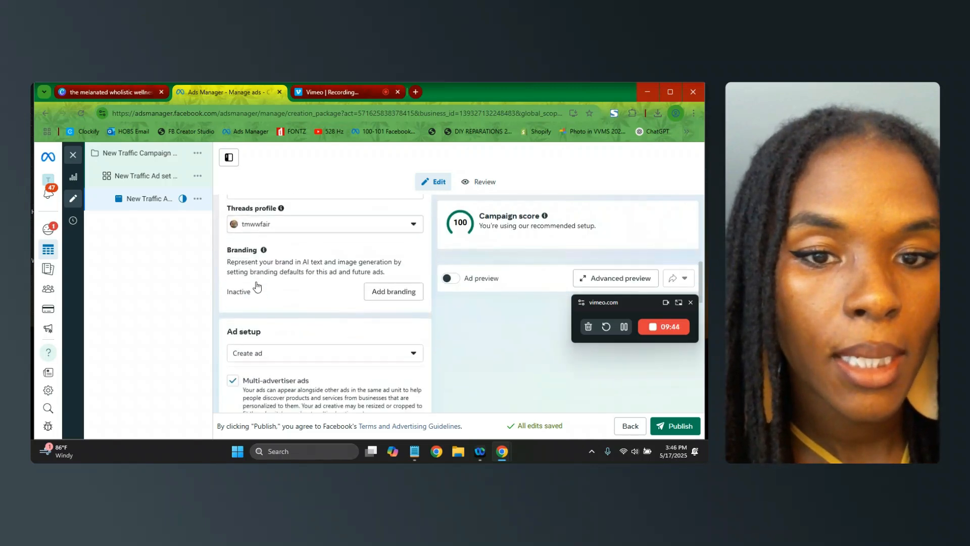
scroll(260, 290, down, 1)
click(289, 263)
click(289, 263)
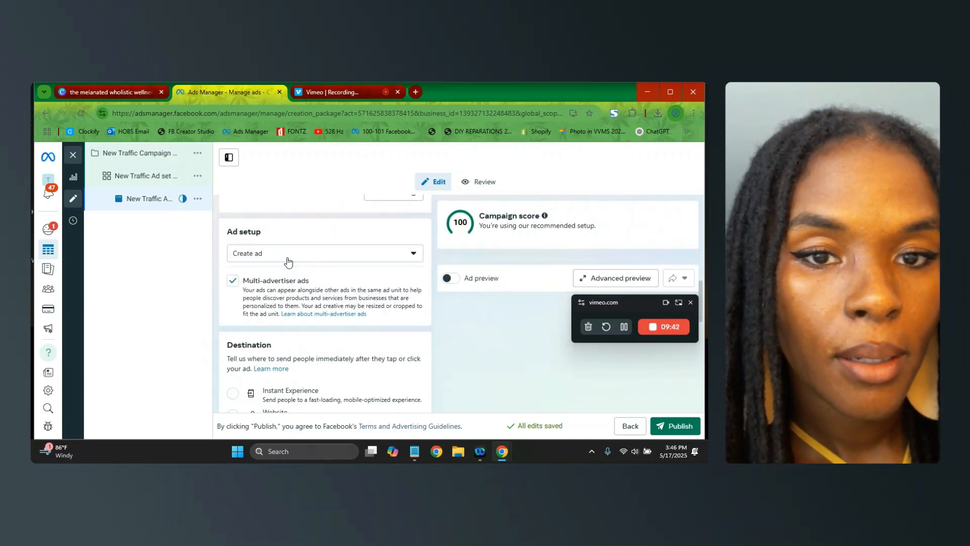
scroll(271, 284, down, 4)
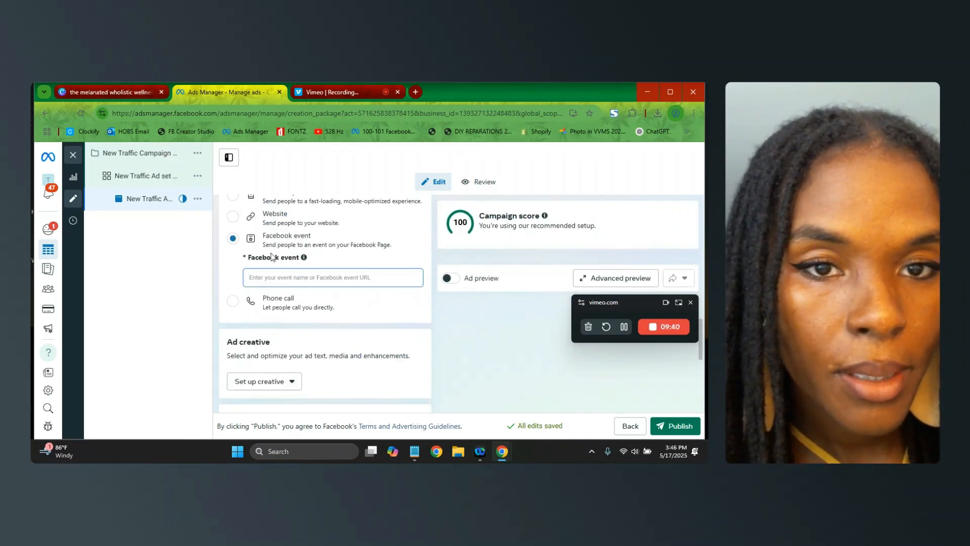
click(291, 282)
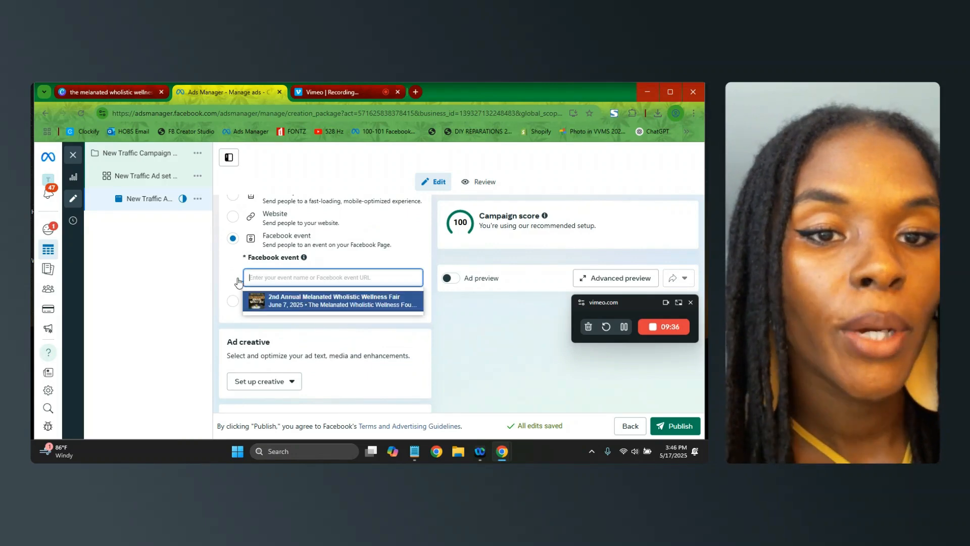
click(252, 301)
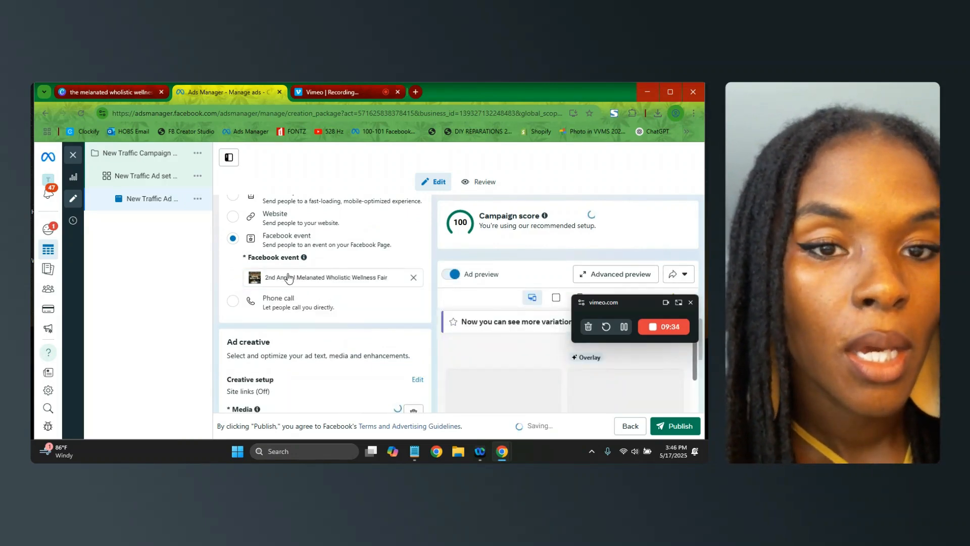
Step: Open the ad creative's existing media for editing
scroll(289, 285, down, 3)
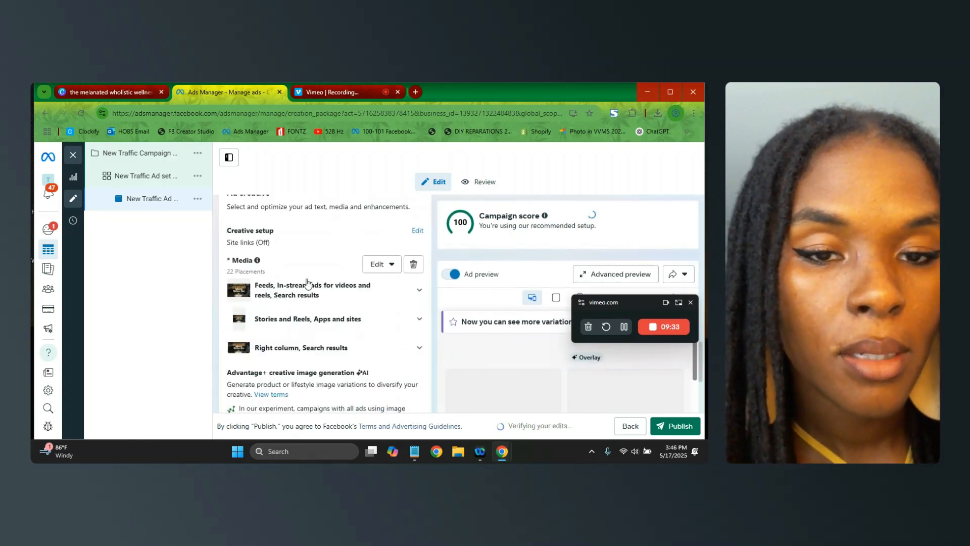
click(384, 271)
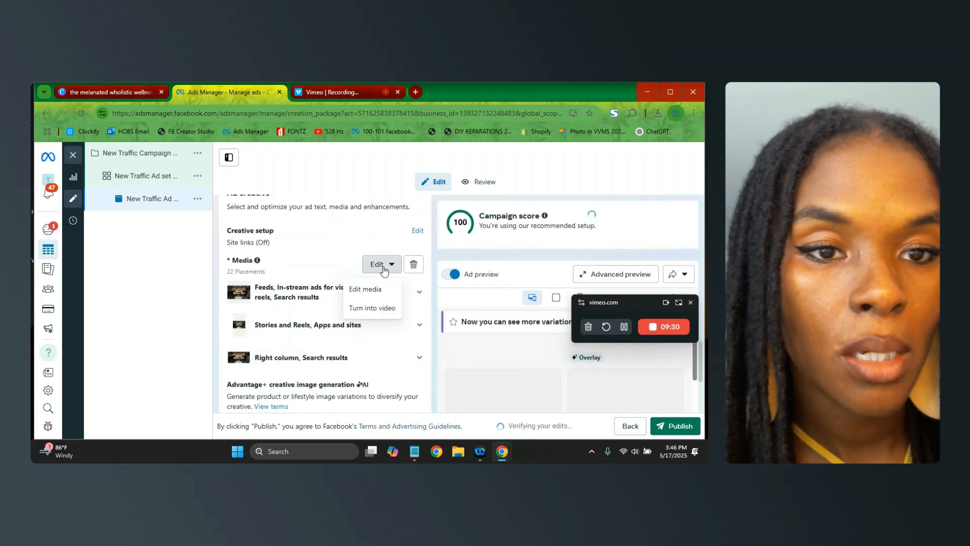
click(355, 293)
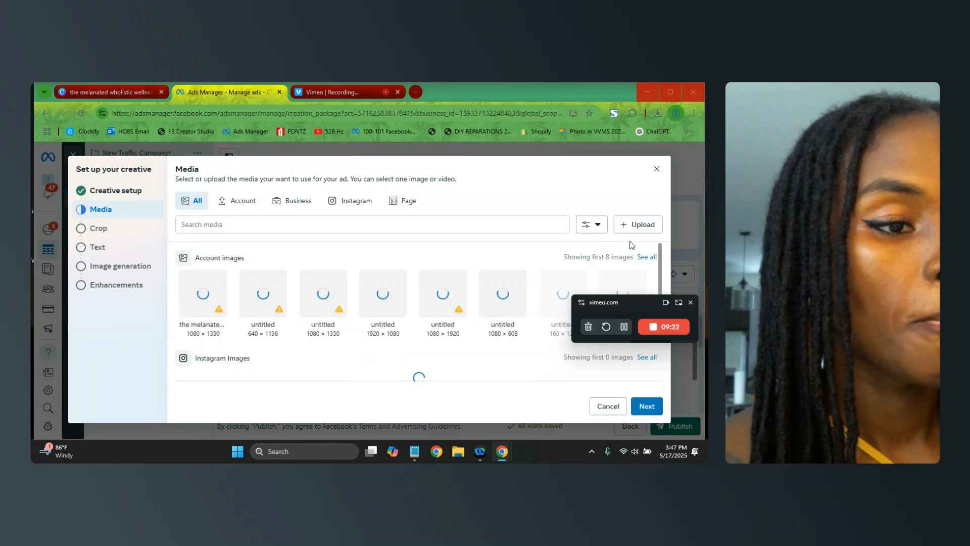
Step: Upload the image Copy of Ba (10) from the Downloads folder as the ad's media
click(638, 224)
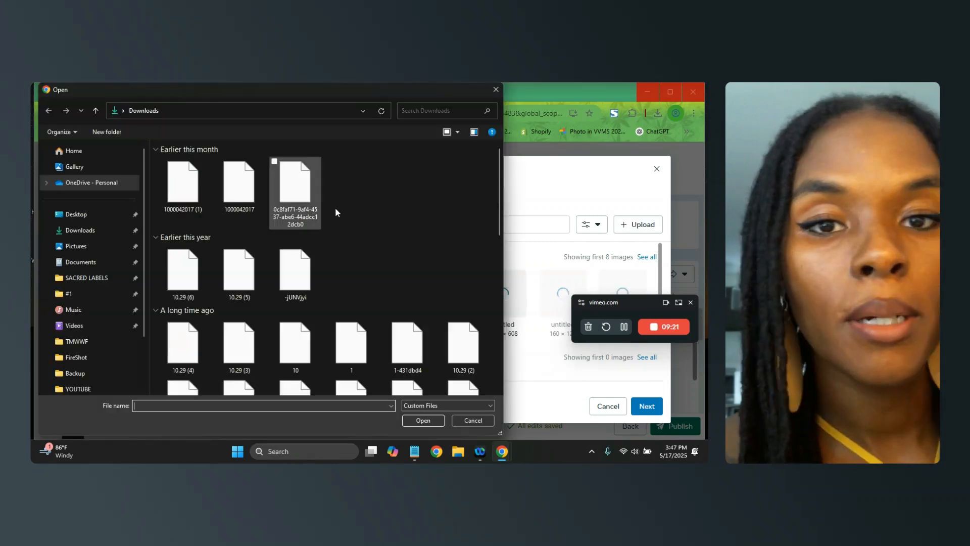
click(180, 200)
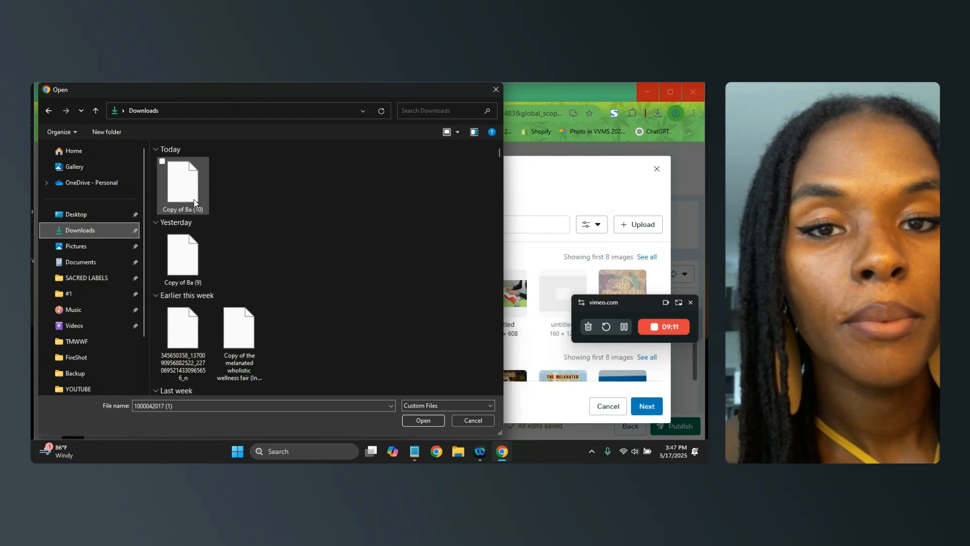
click(191, 199)
double_click(191, 200)
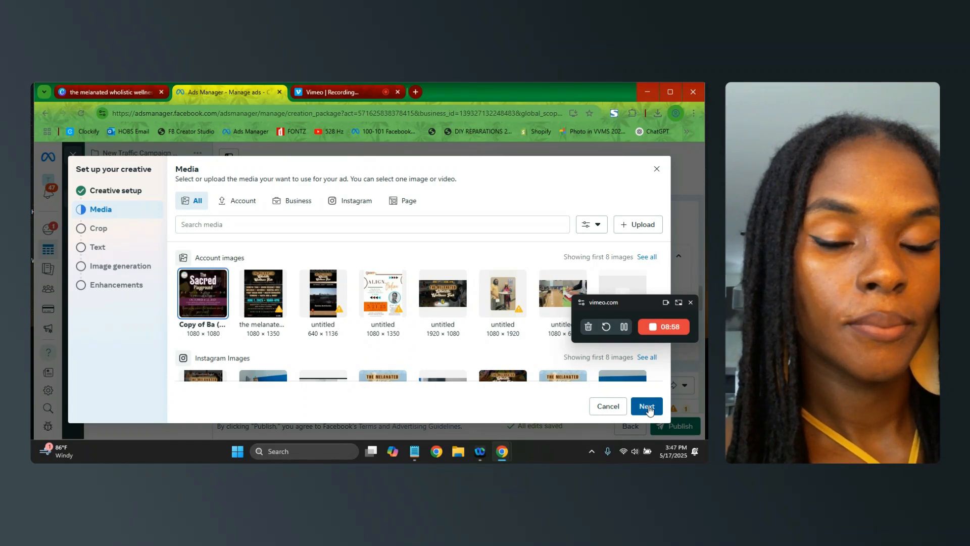
Step: Upload the square 1080 × 1080 melanated wholistic wellness fair flyer from Downloads as the ad's media and continue to the placement crops
click(638, 226)
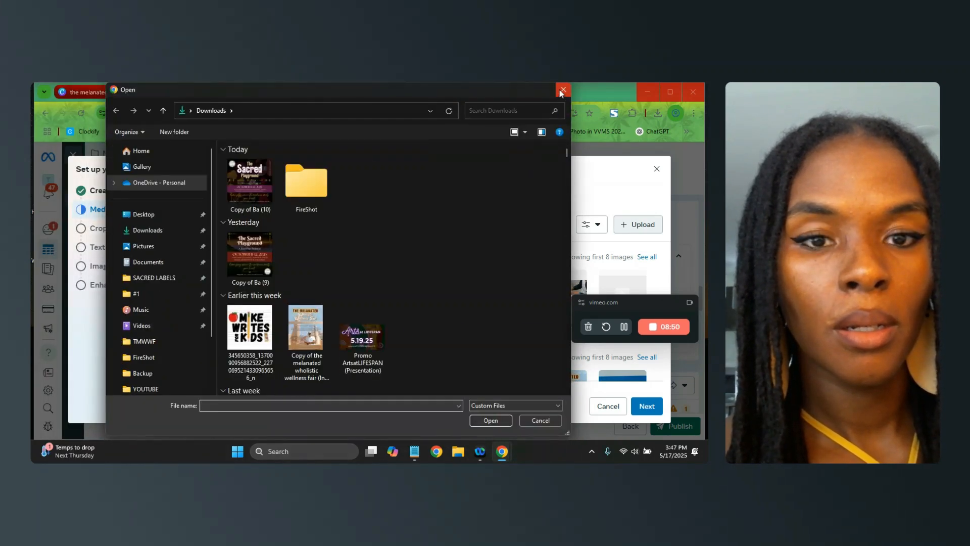
click(237, 187)
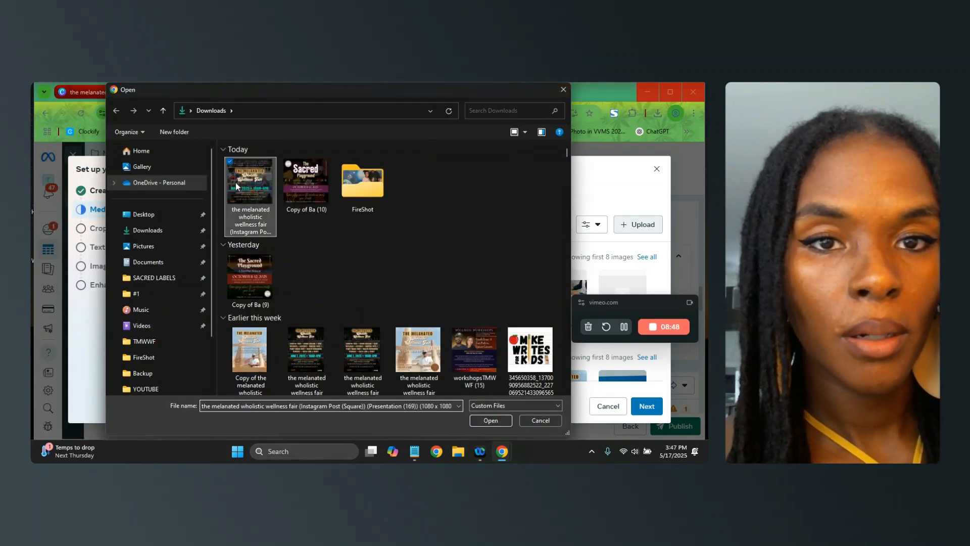
double_click(236, 186)
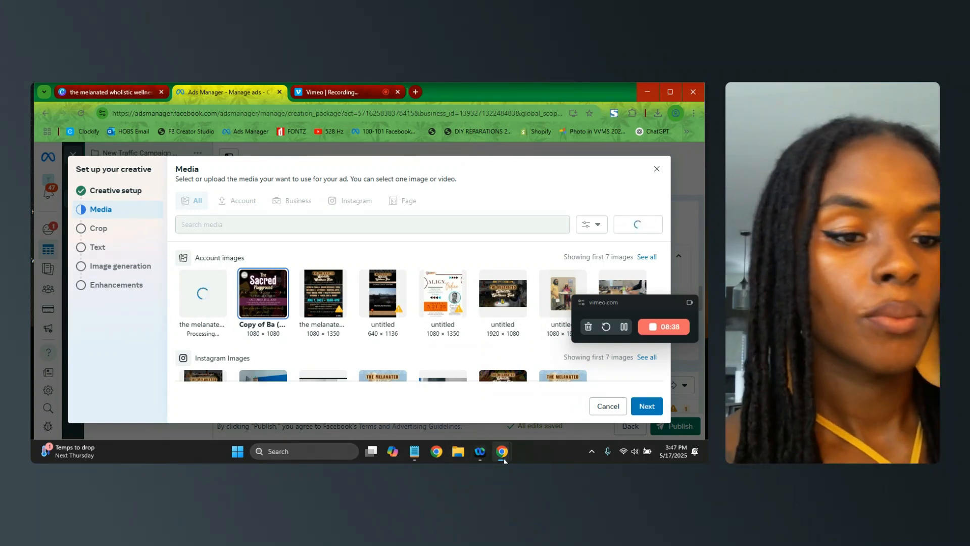
mouse_move(505, 459)
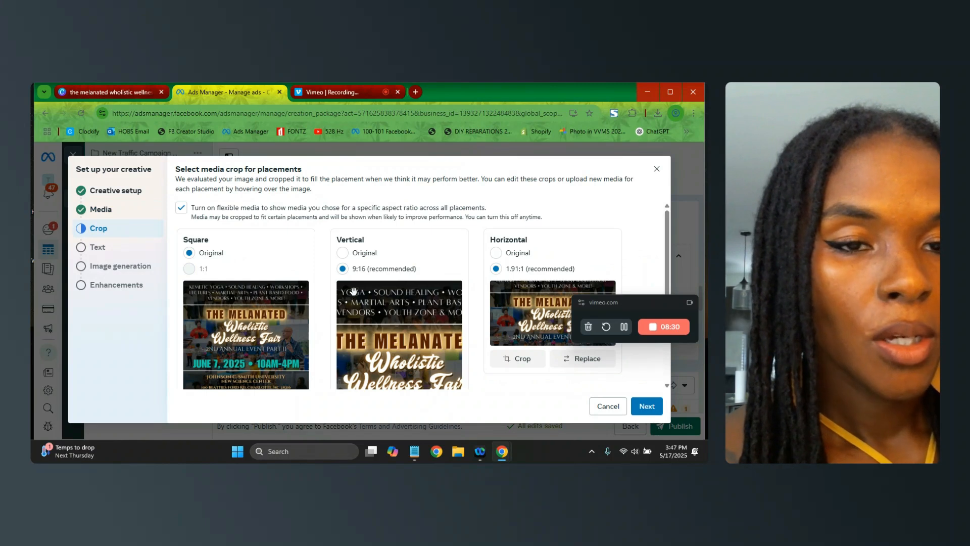
Step: Set the vertical placement to the original crop and replace its media with the 640 × 1136 wellness fair image from the account images
scroll(353, 293, down, 3)
scroll(358, 309, up, 3)
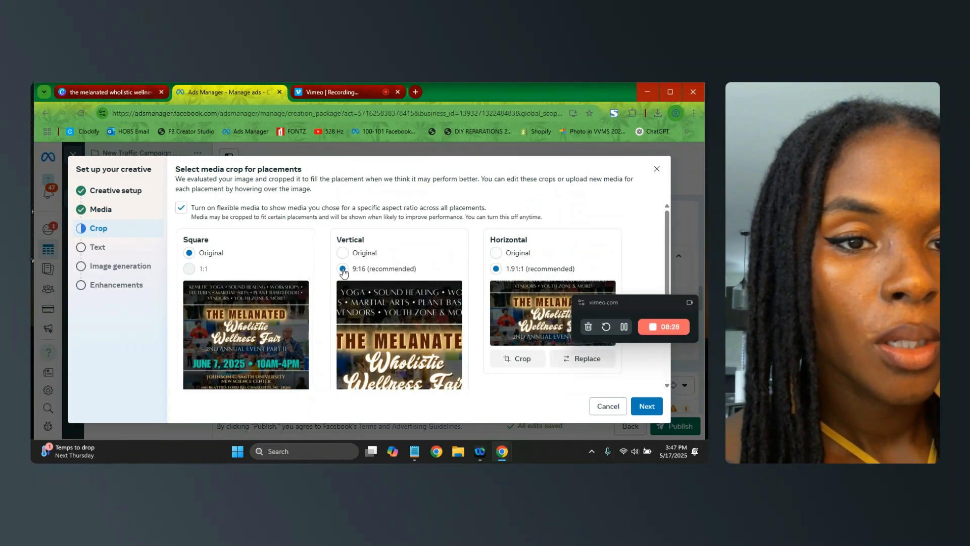
scroll(427, 313, down, 5)
scroll(427, 314, up, 5)
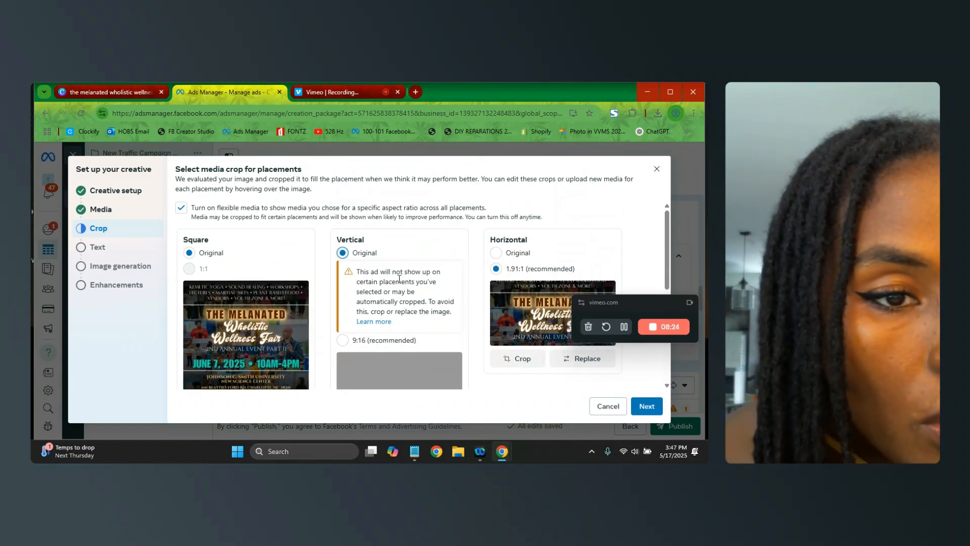
scroll(398, 281, down, 4)
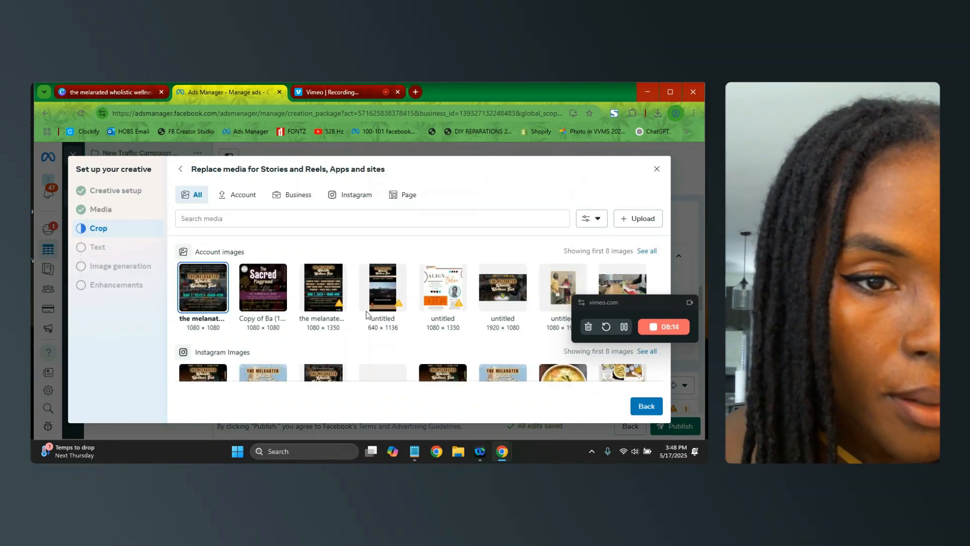
click(378, 302)
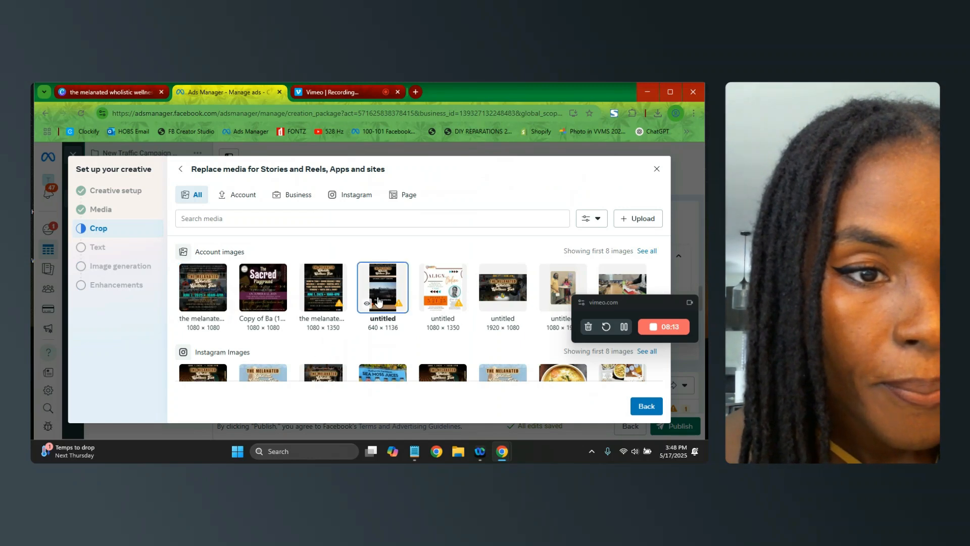
click(642, 414)
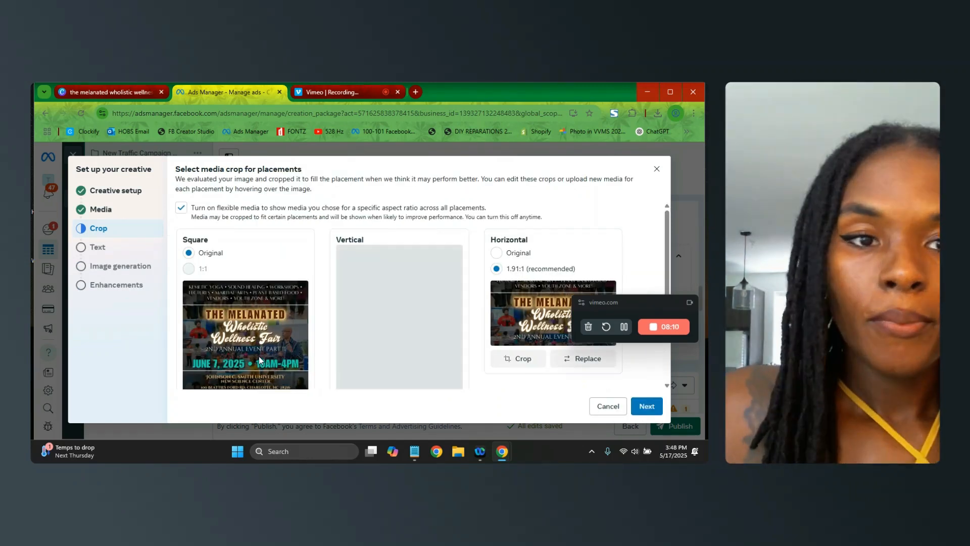
scroll(393, 295, down, 3)
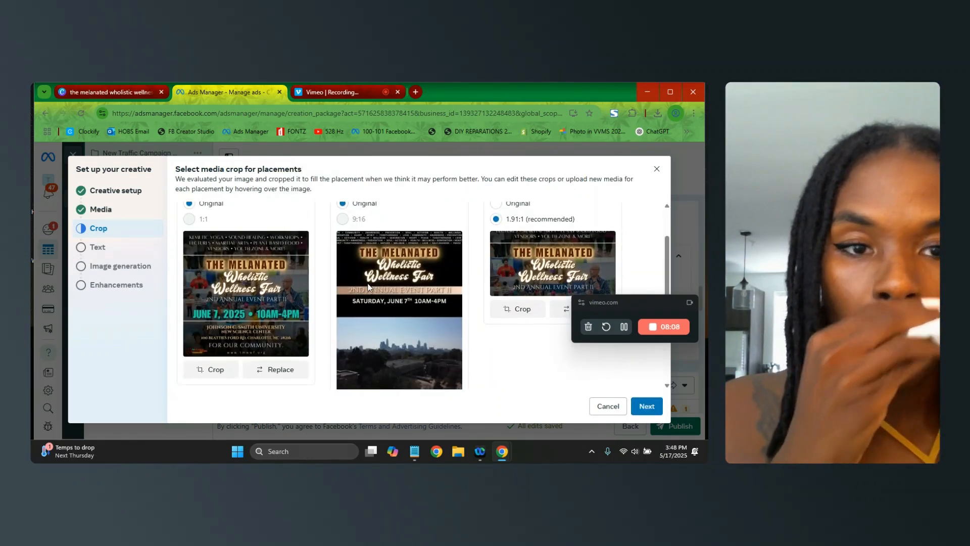
Step: Set the horizontal placement to the original crop and replace its media with the 1920 × 1080 wellness fair image from the account images
scroll(391, 341, up, 3)
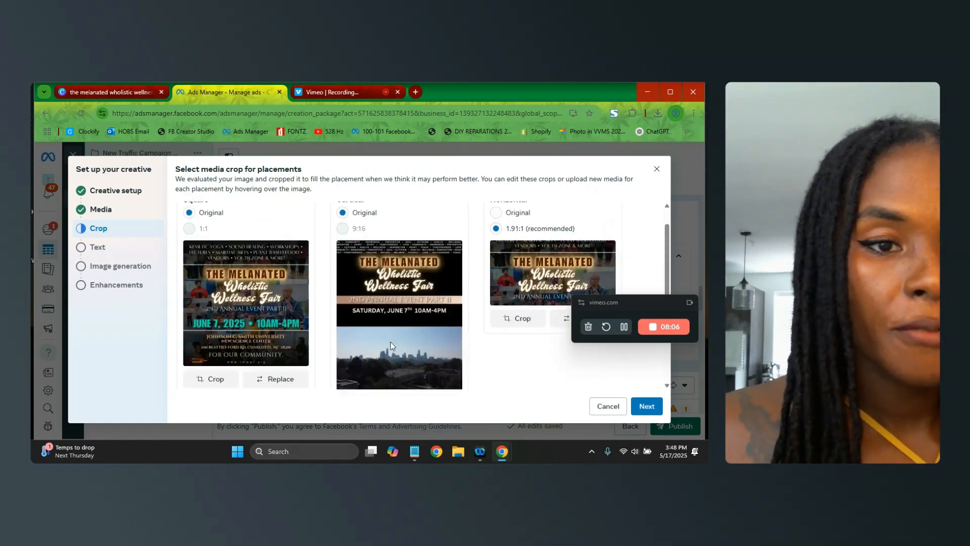
scroll(380, 291, down, 2)
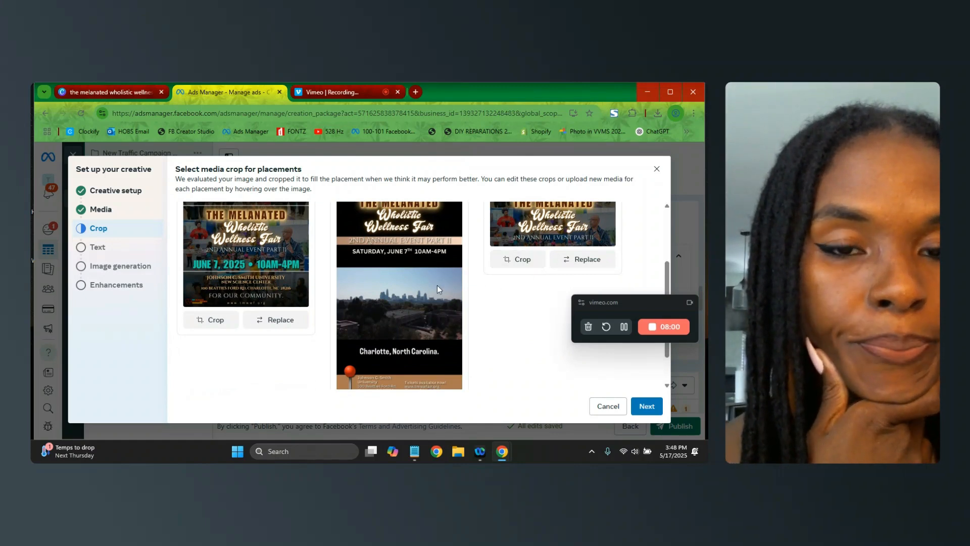
scroll(460, 283, up, 3)
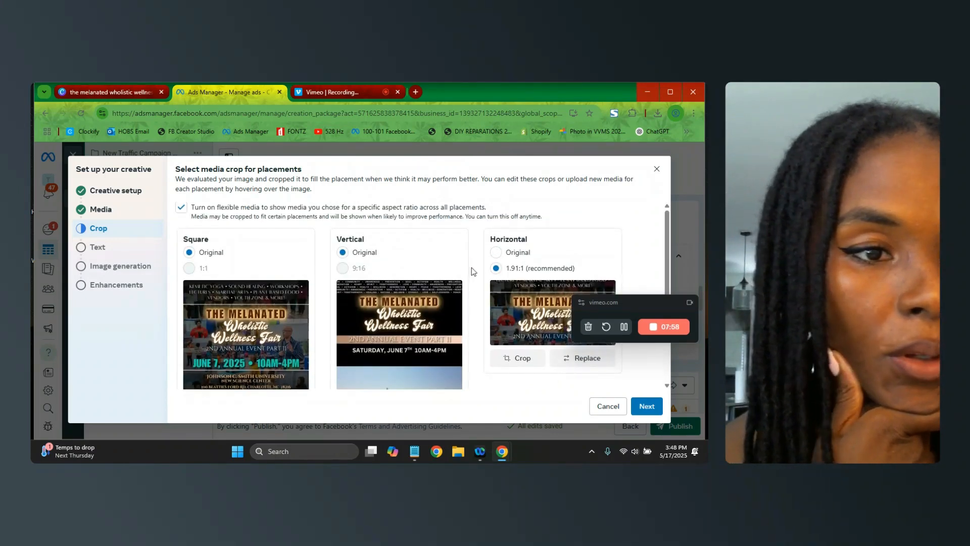
scroll(473, 270, down, 1)
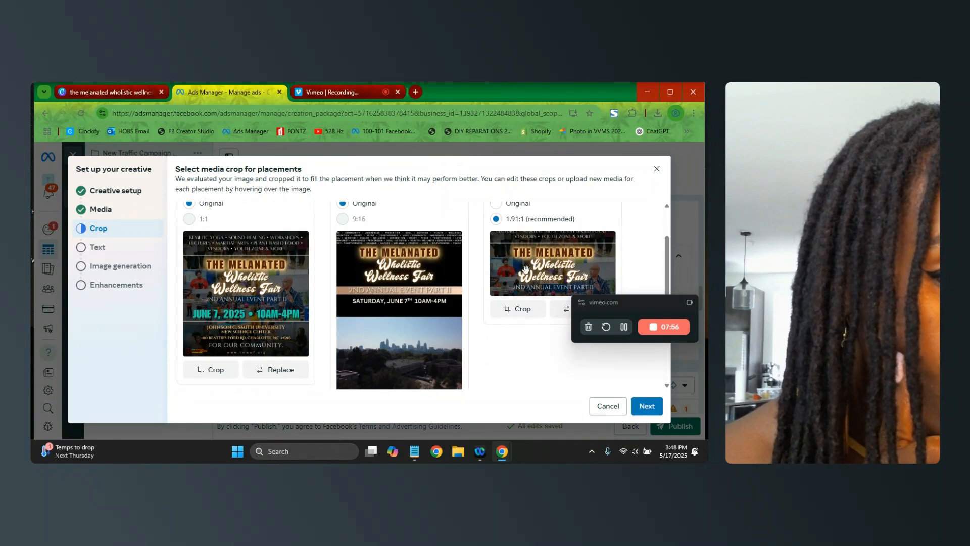
scroll(525, 269, up, 1)
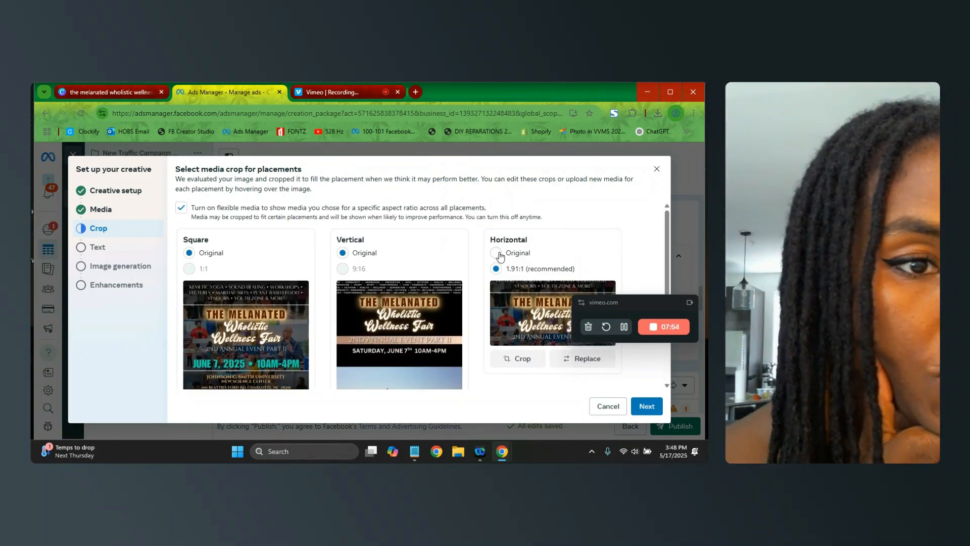
click(497, 253)
scroll(520, 298, down, 3)
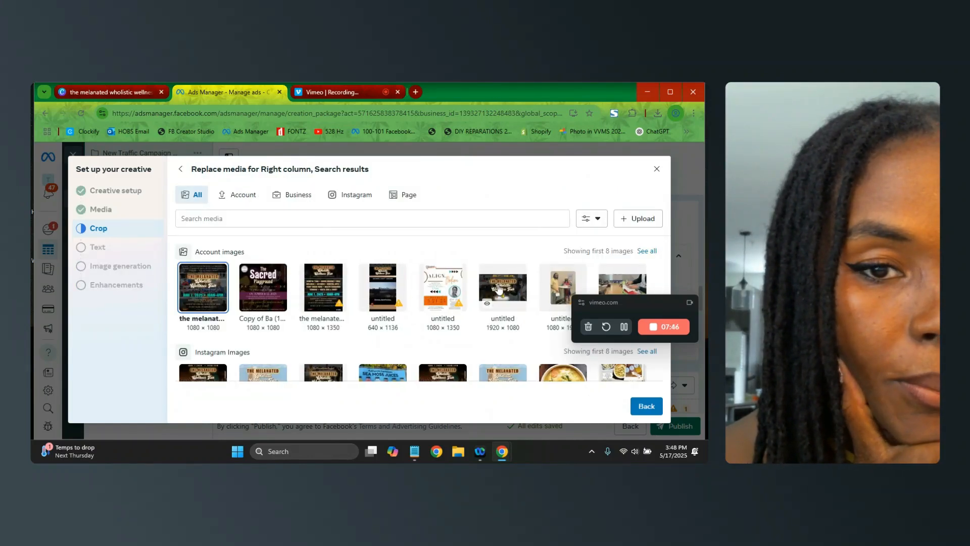
scroll(498, 289, down, 2)
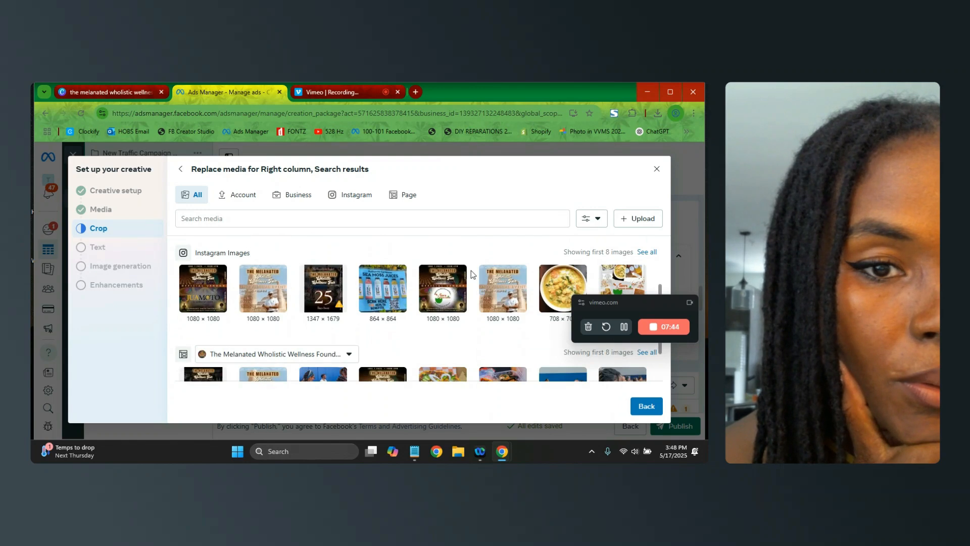
scroll(473, 272, down, 1)
scroll(473, 271, up, 3)
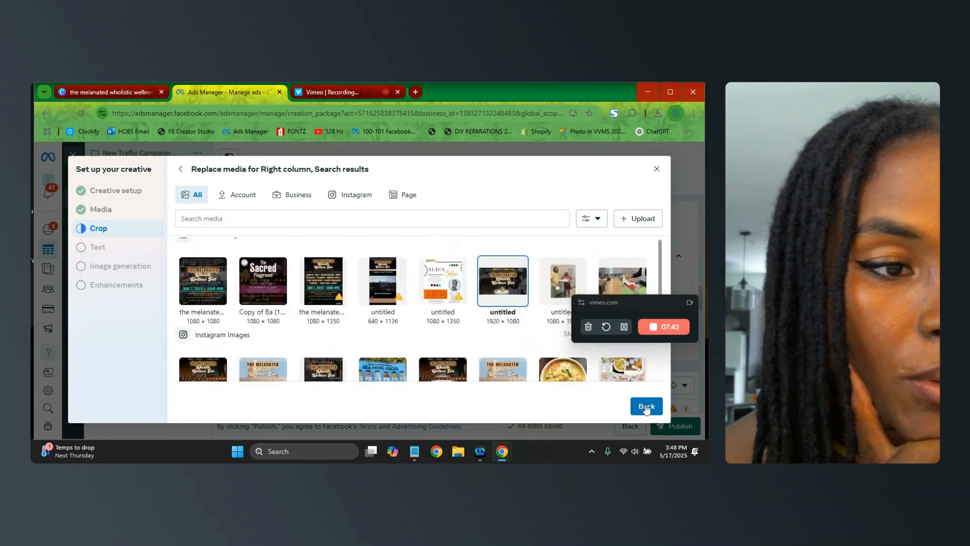
click(646, 408)
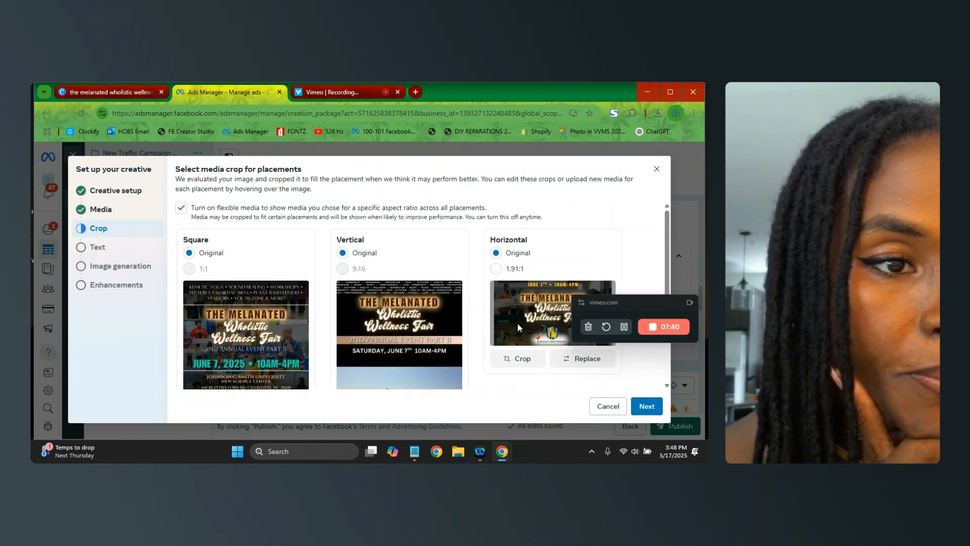
Step: Check the square, vertical and horizontal placement crops and continue to the ad text
scroll(396, 313, down, 1)
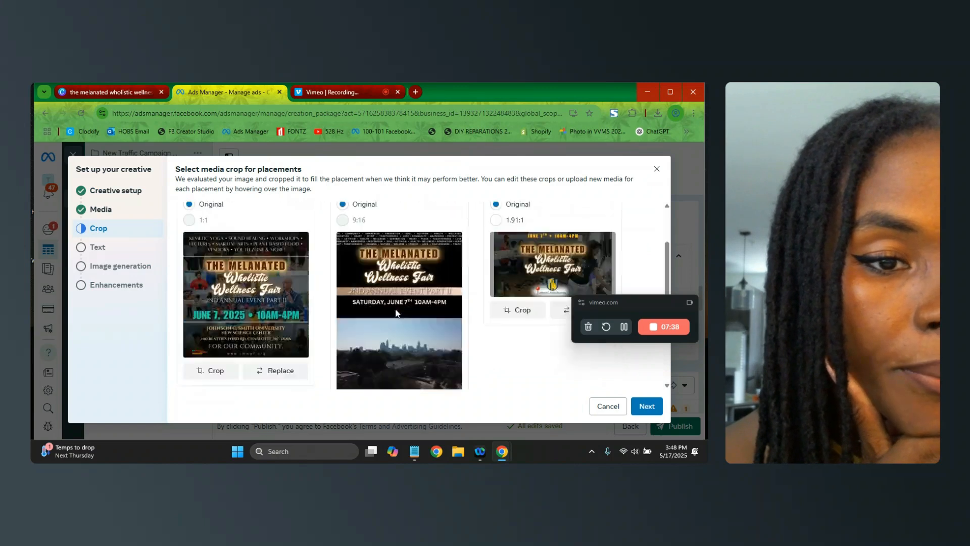
scroll(396, 314, down, 1)
scroll(396, 313, up, 3)
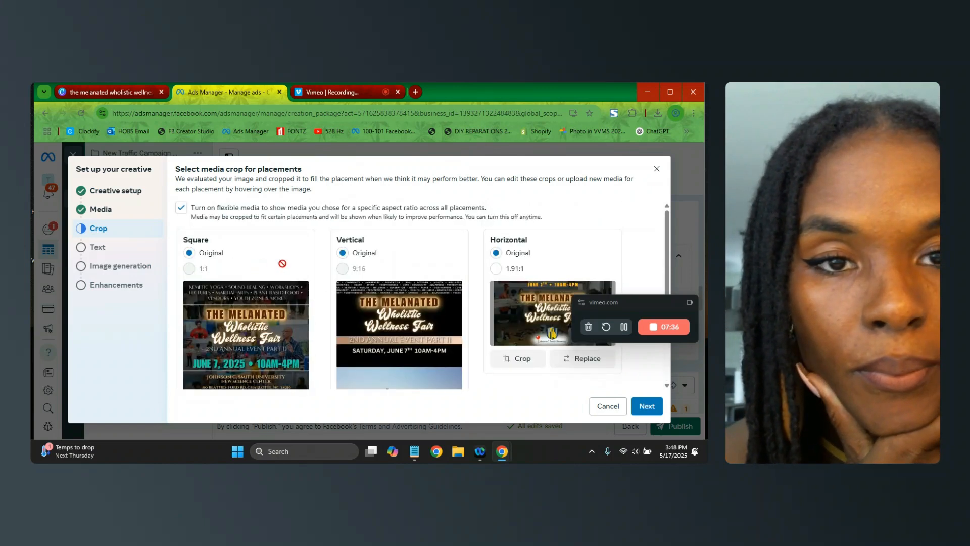
scroll(621, 377, down, 3)
click(650, 407)
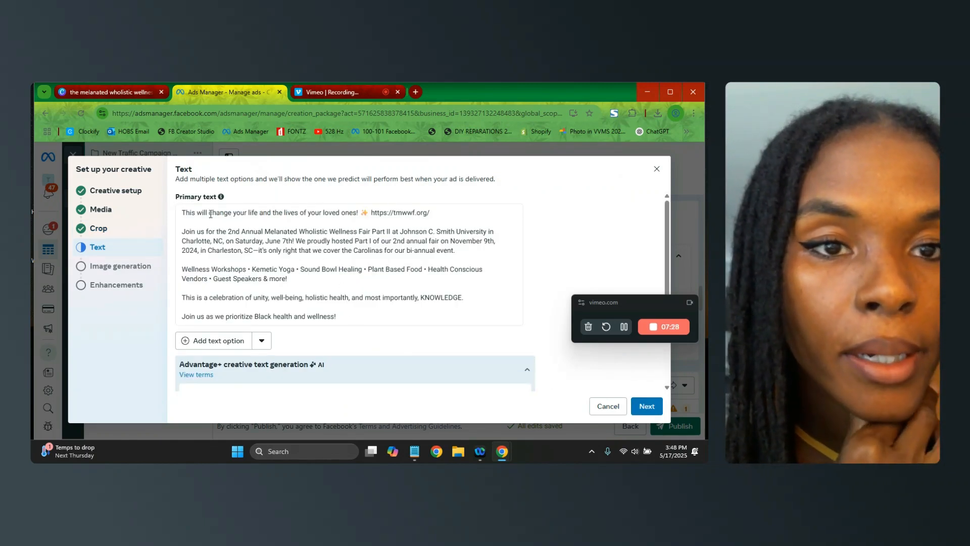
Step: Delete the sentence about hosting Part I of the fair in Charleston, SC from the primary text
drag(200, 214, 329, 214)
click(193, 234)
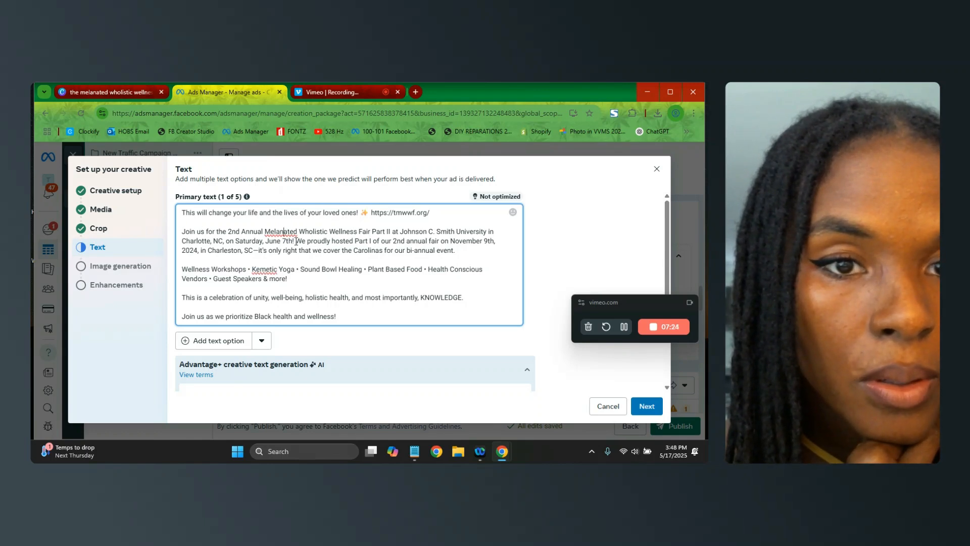
drag(296, 242, 481, 251)
key(BackSpace)
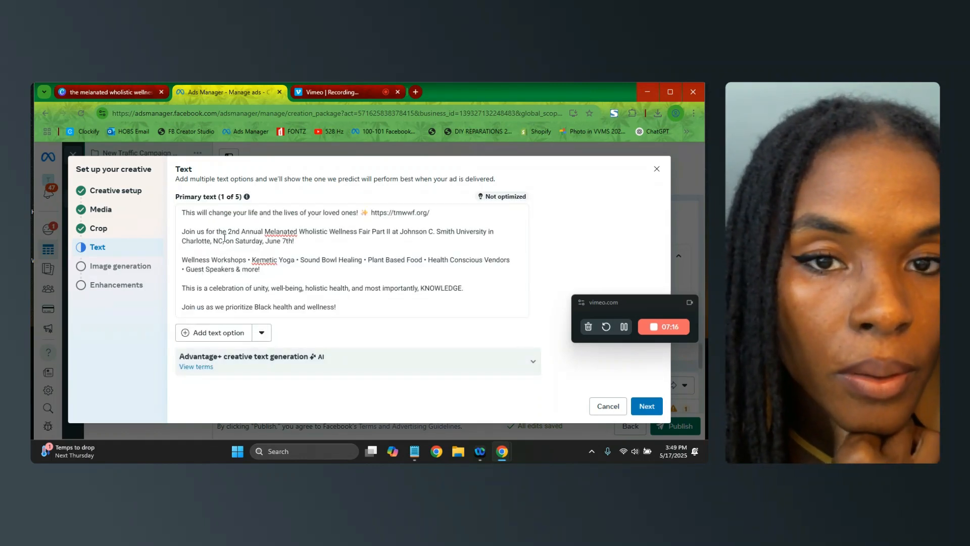
click(185, 257)
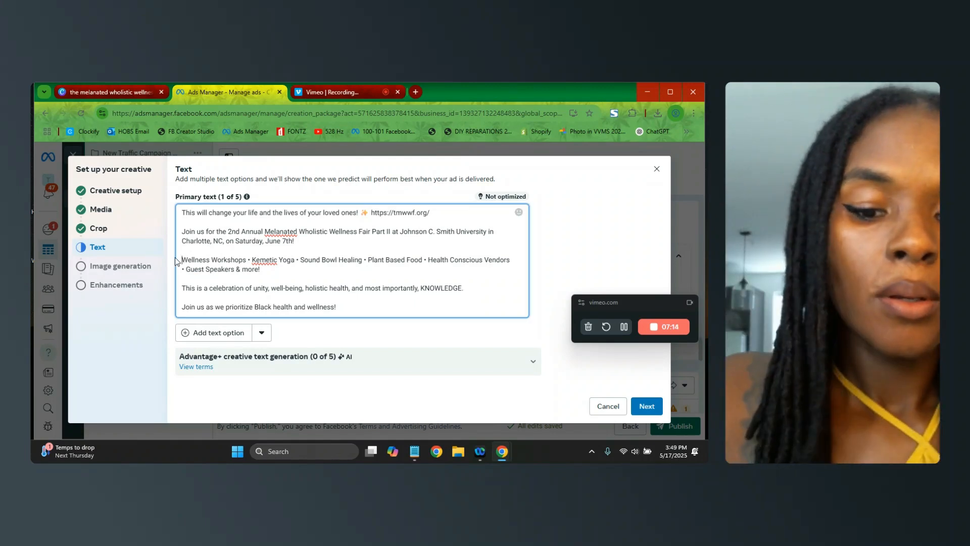
text(e 7th!  Experience)
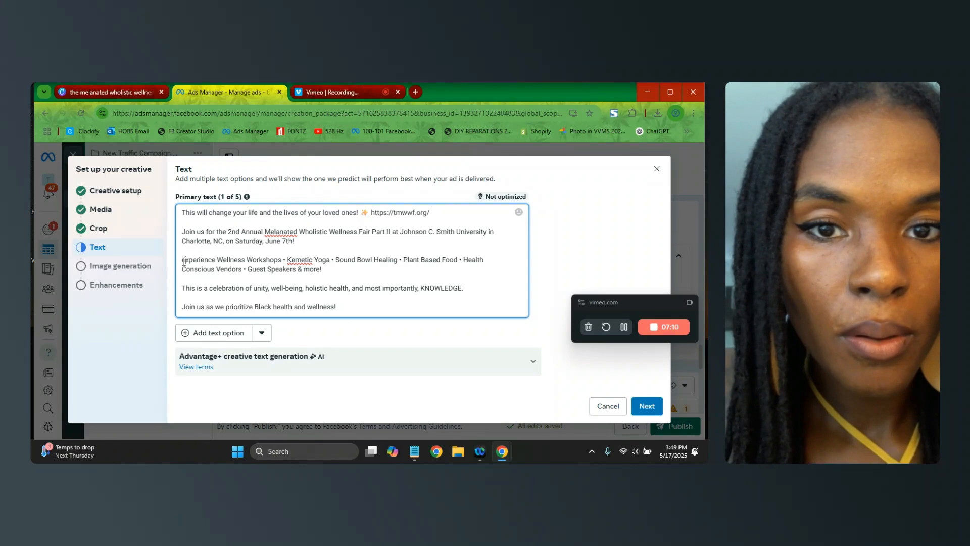
click(184, 262)
key(BackSpace)
text(E)
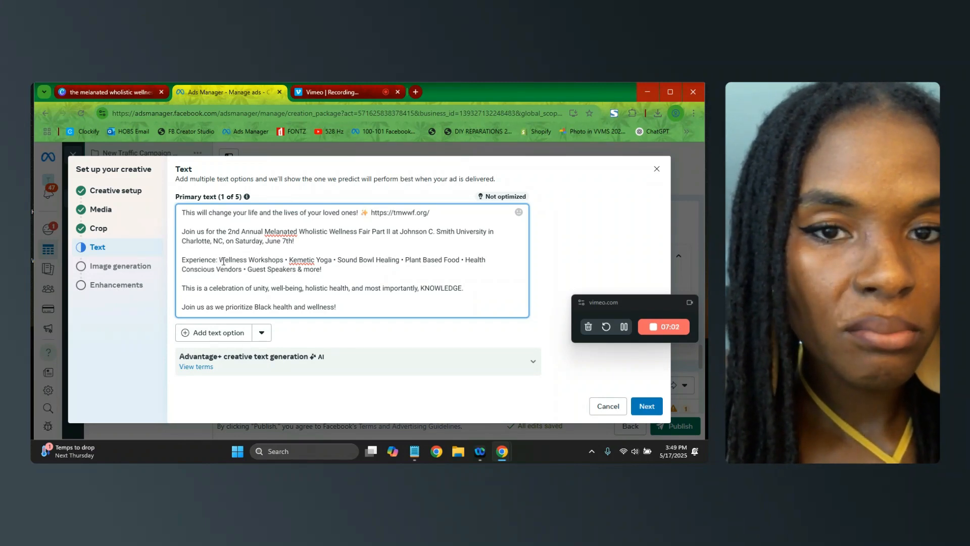
drag(221, 261, 147, 266)
key(BackSpace)
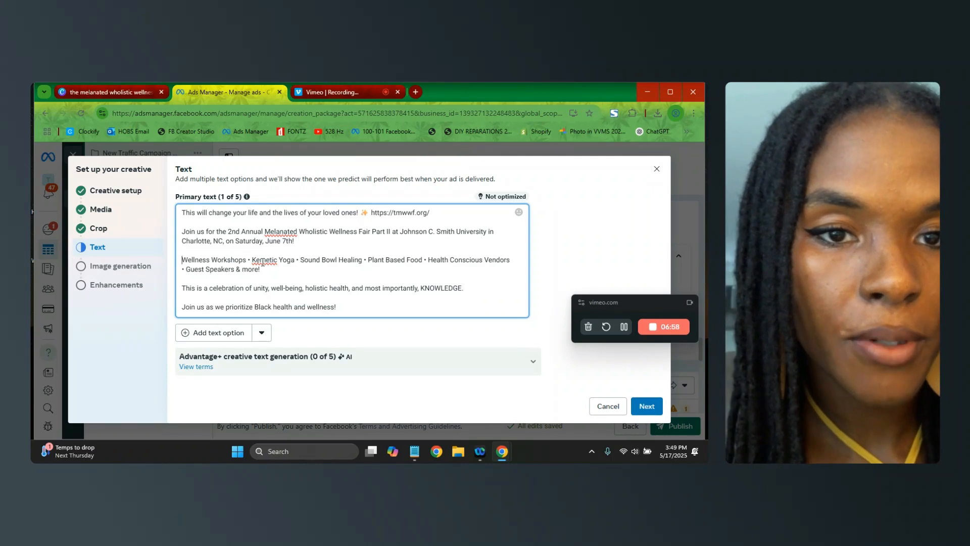
Step: Remove "Wellness Workshops" from the primary text's activity list and shorten "Sound Bowl Healing" to "Sound Healing"
drag(253, 260, 160, 267)
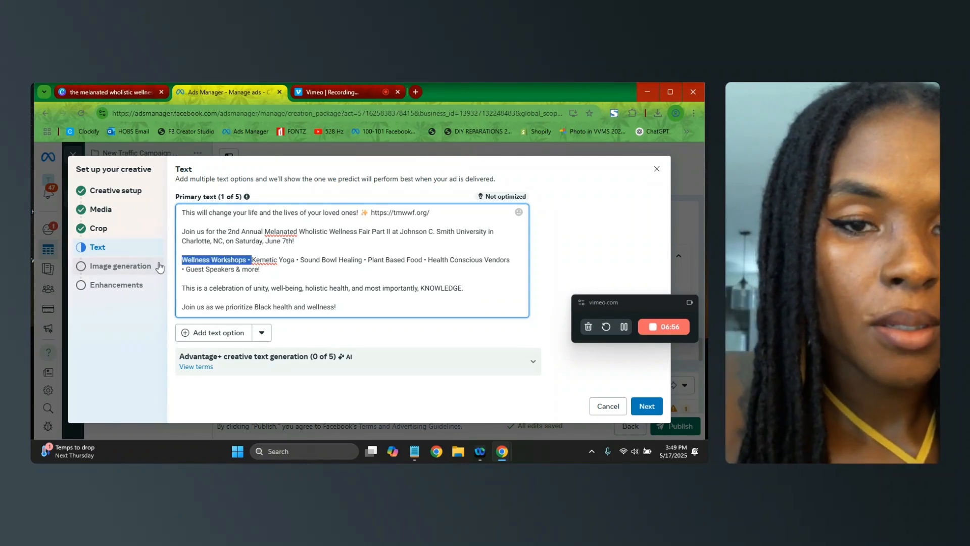
key(BackSpace)
double_click(260, 260)
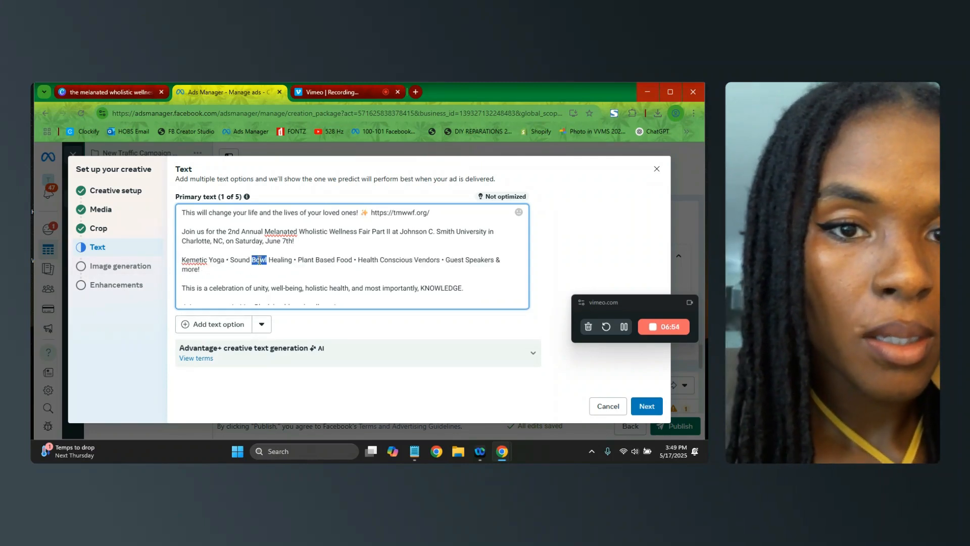
key(BackSpace)
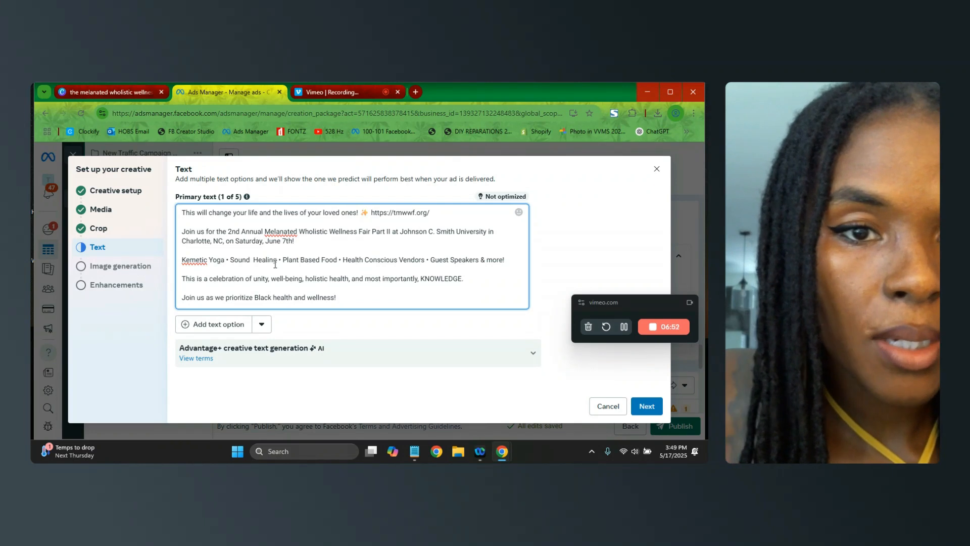
key(BackSpace)
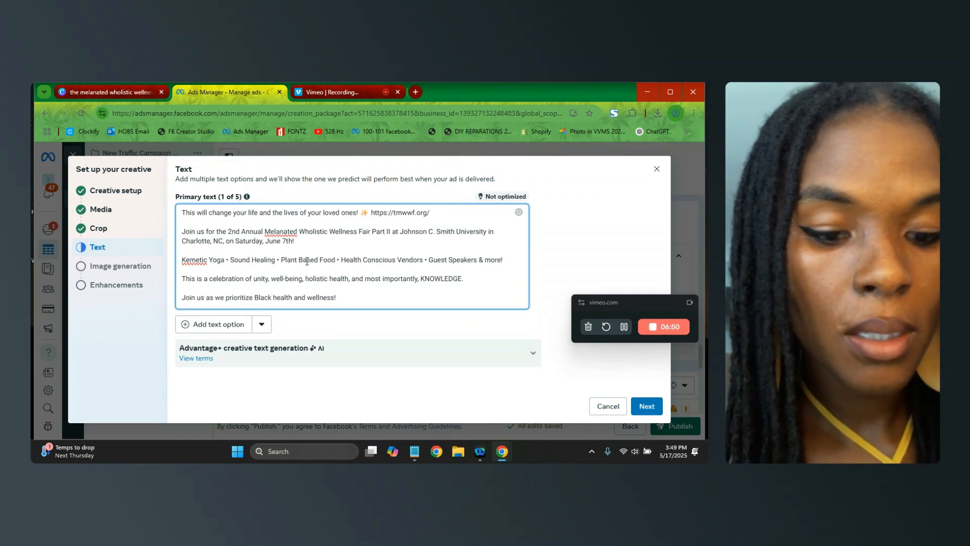
Step: Add "Martial Arts" and "Oral Wellness" as bullet-separated items before "Plant Based Food" in the activity list
text(Martial A)
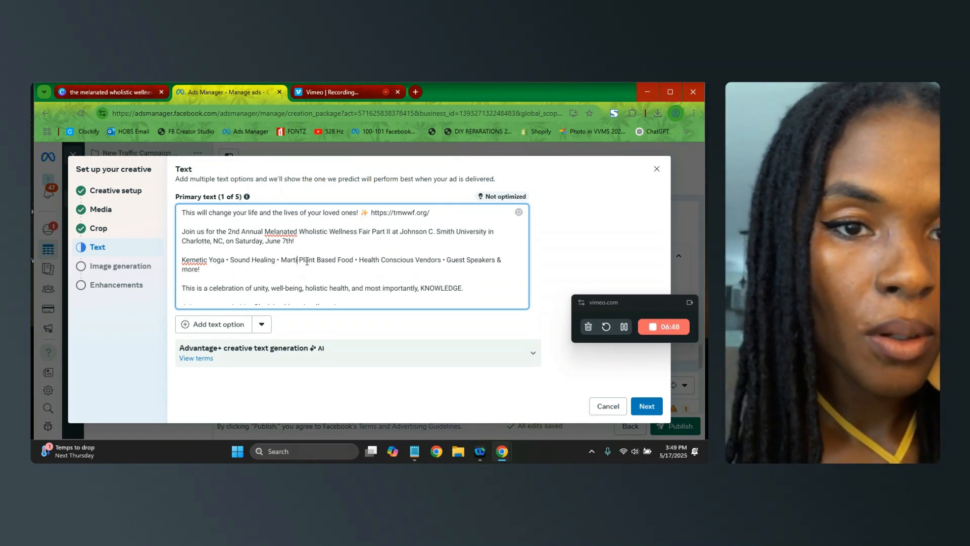
text(rts •)
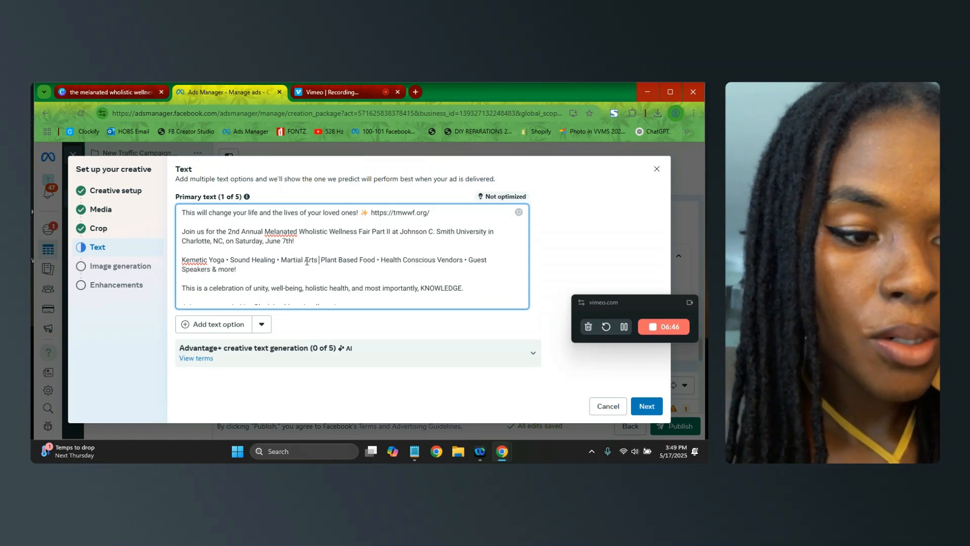
text( Oral Wellness •)
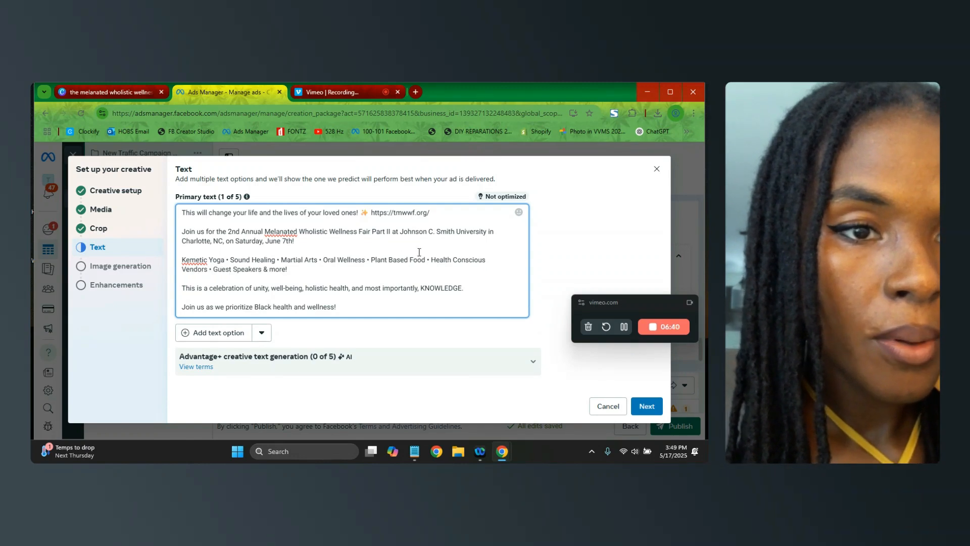
Step: Add "Youth Zone" as a bullet-separated item after "Guest Speakers" in the activity list
click(428, 259)
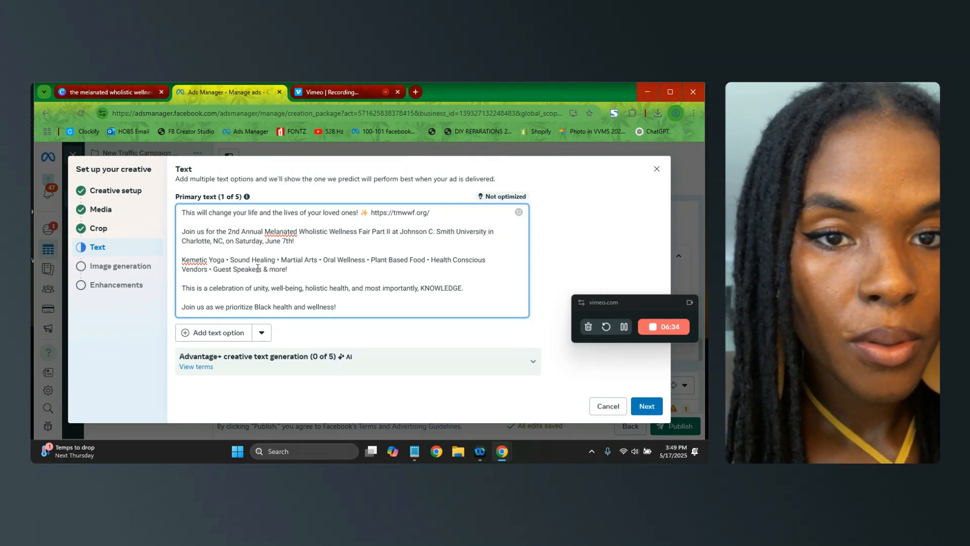
text(• Yourth)
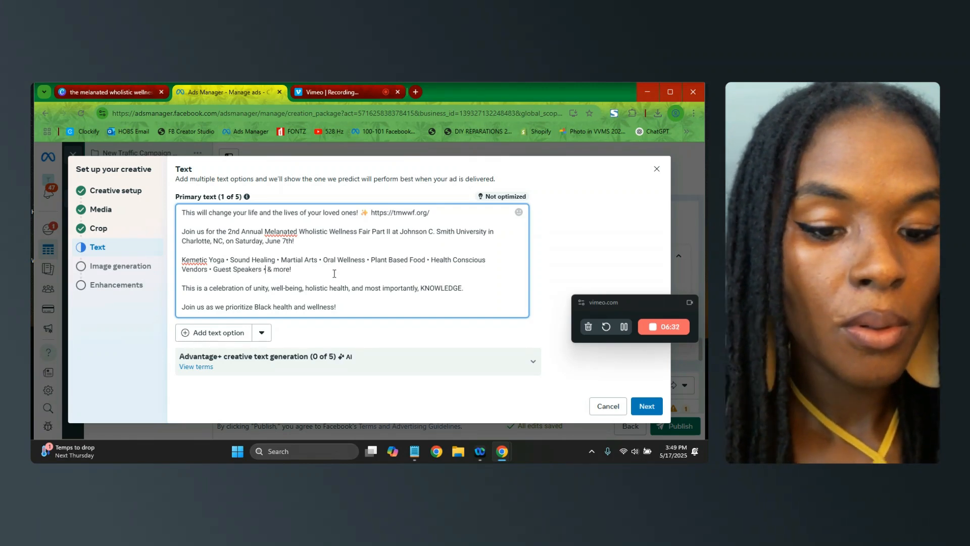
key(BackSpace)
key(BackSpace)
key(BackSpace)
text(th Zone)
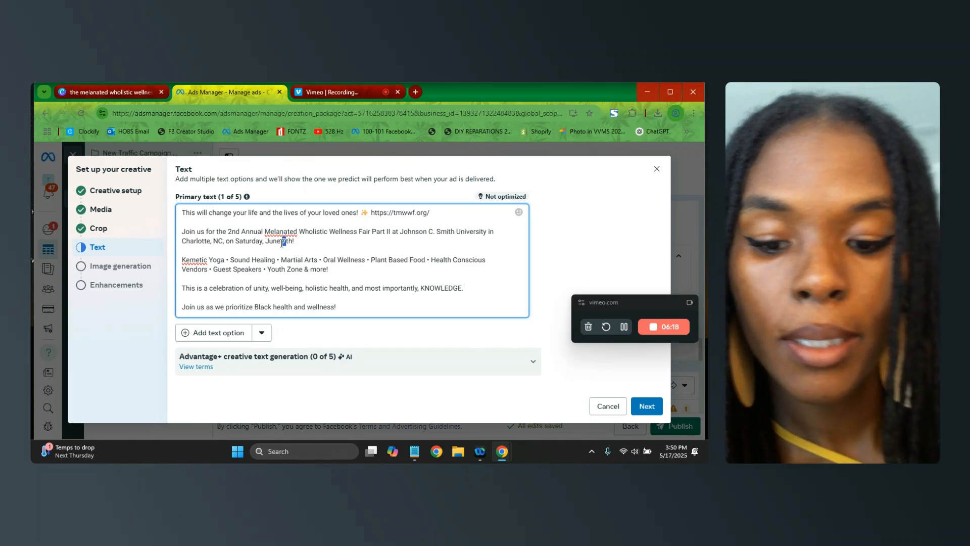
Step: Continue past the AI image generation without selecting any variations, and finish the creative setup to return to the ad editor
key(ctrl+a)
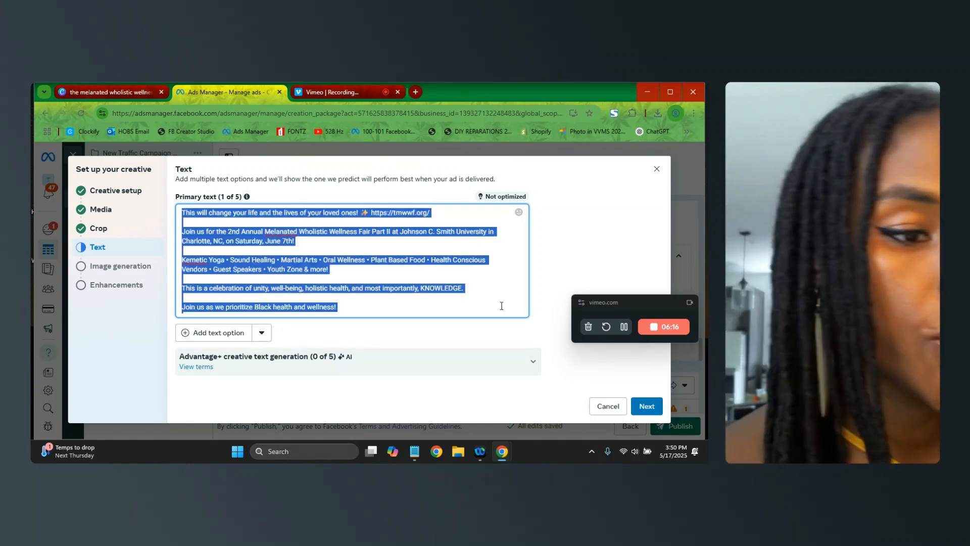
click(646, 407)
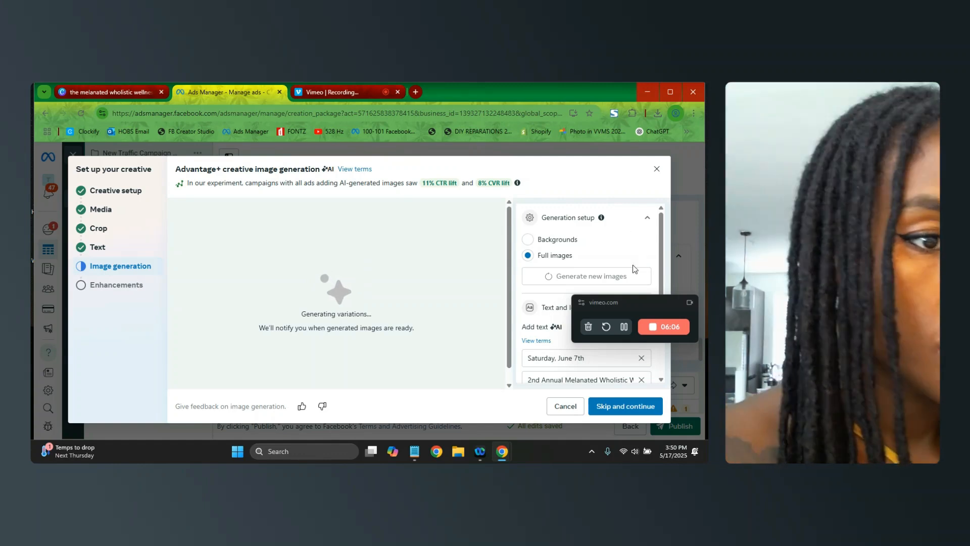
drag(609, 305, 573, 144)
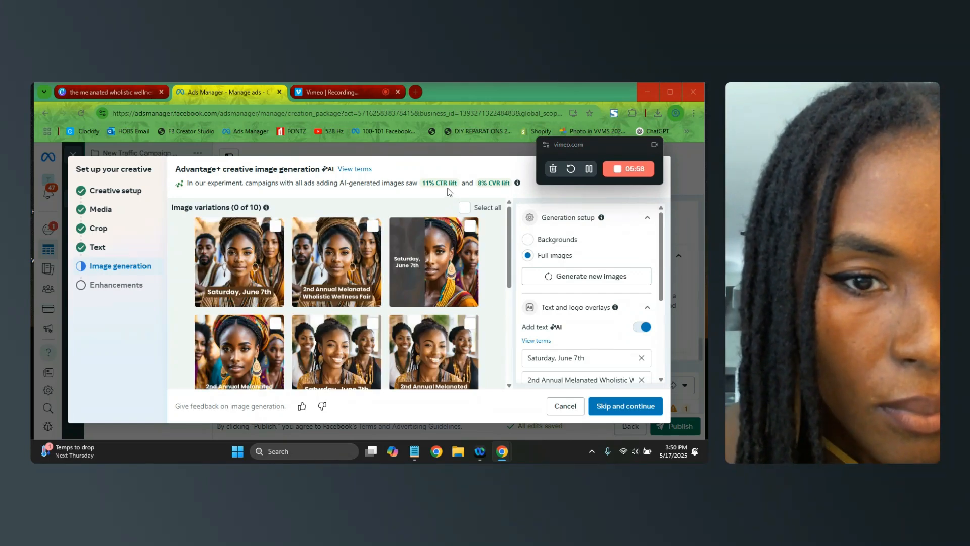
click(87, 290)
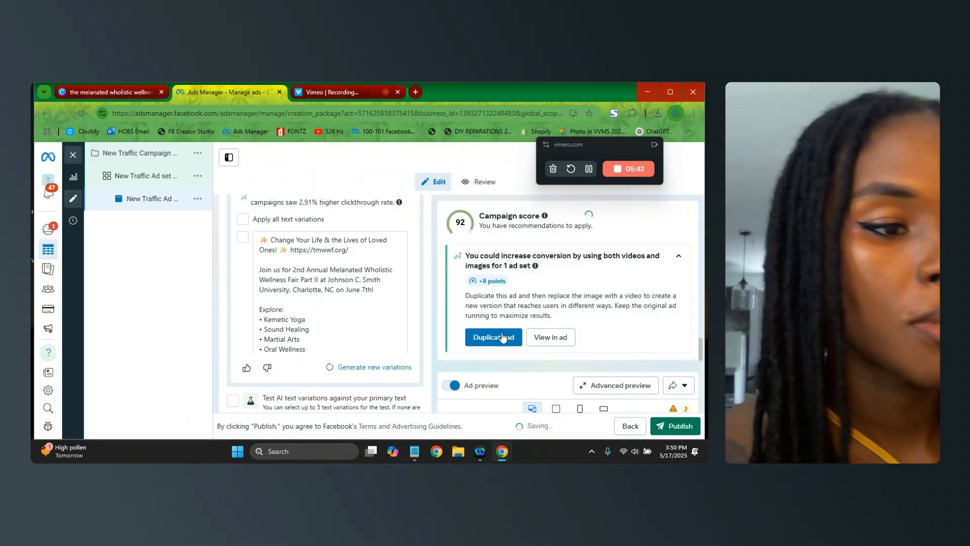
scroll(602, 363, down, 2)
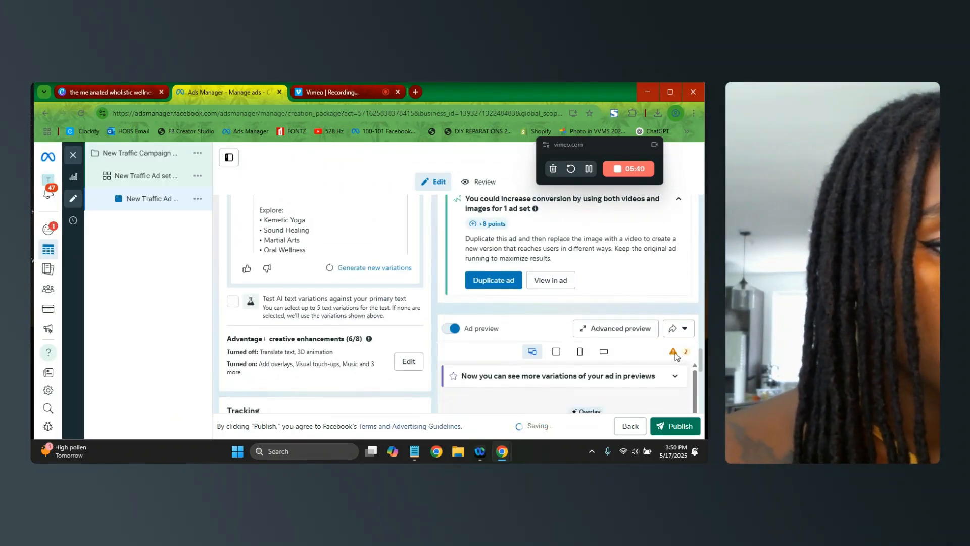
scroll(417, 298, up, 4)
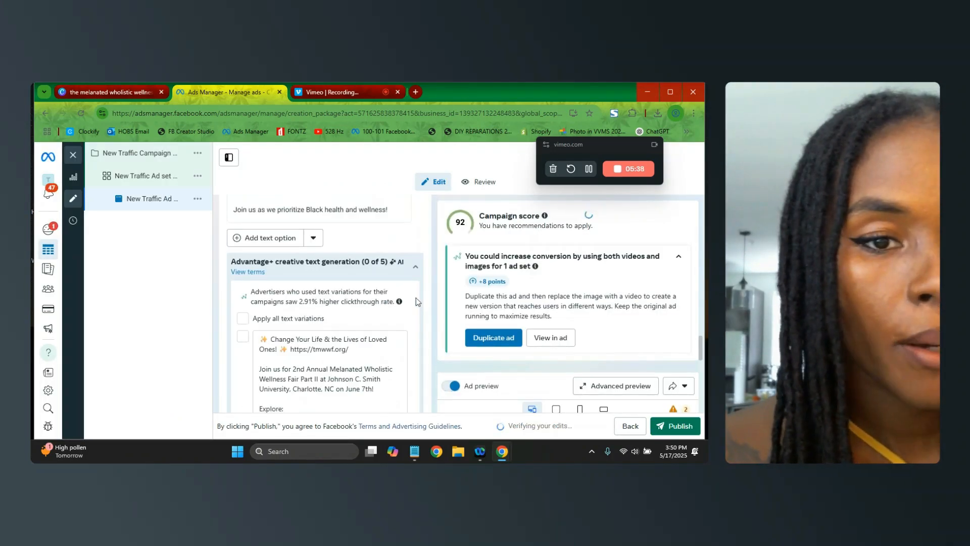
scroll(330, 286, up, 2)
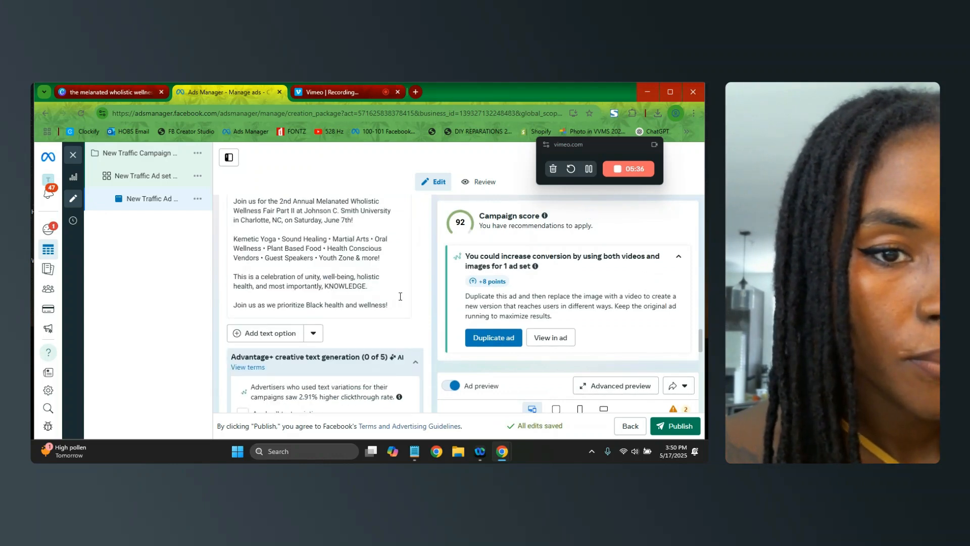
scroll(400, 296, up, 12)
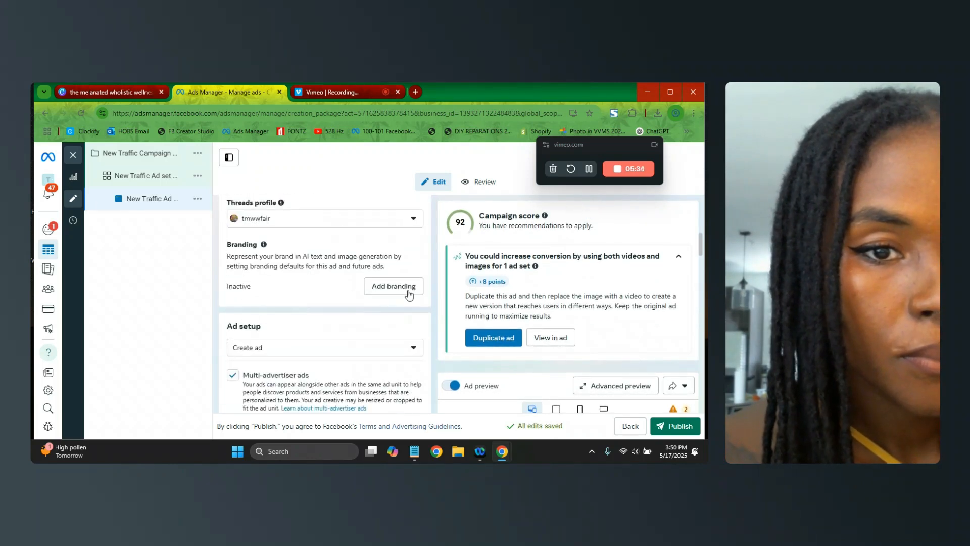
scroll(412, 296, up, 5)
scroll(428, 299, down, 3)
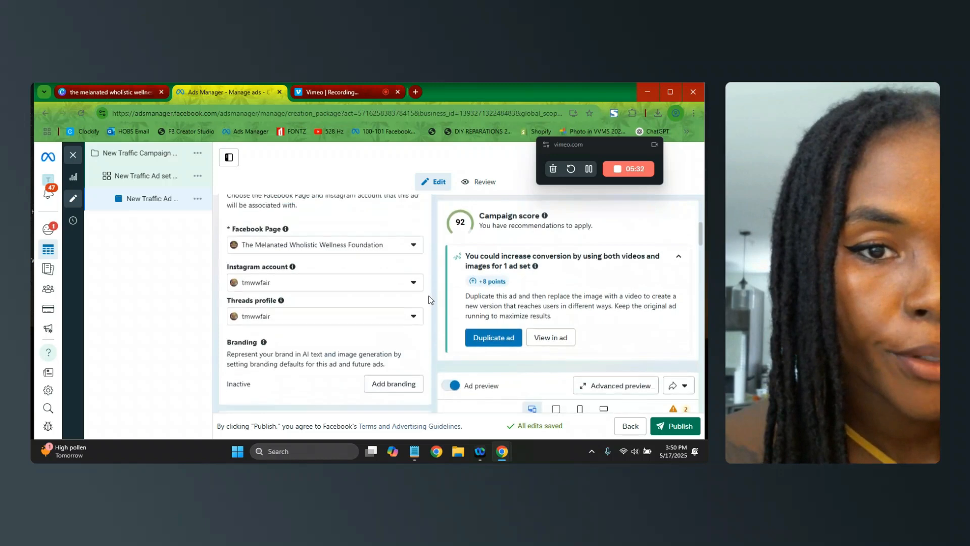
scroll(428, 299, down, 6)
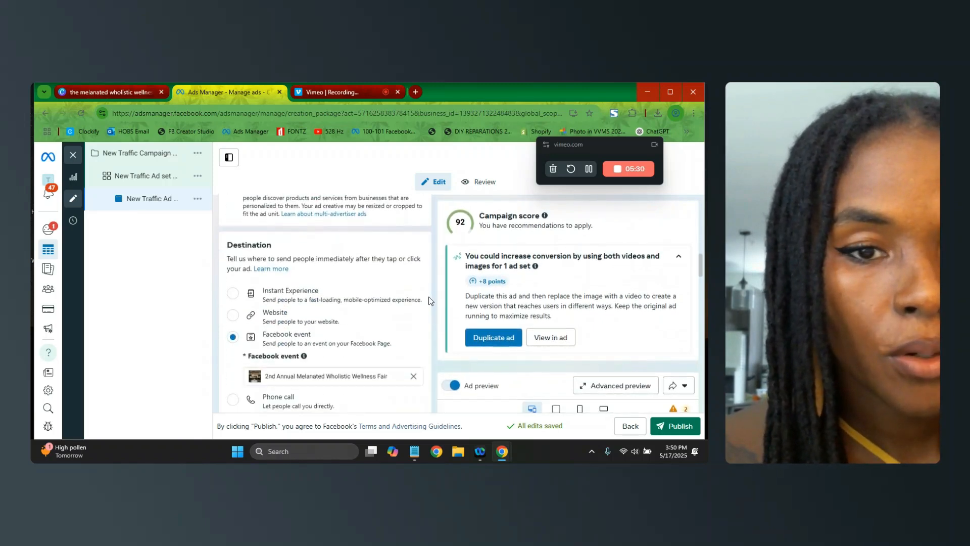
scroll(431, 300, down, 1)
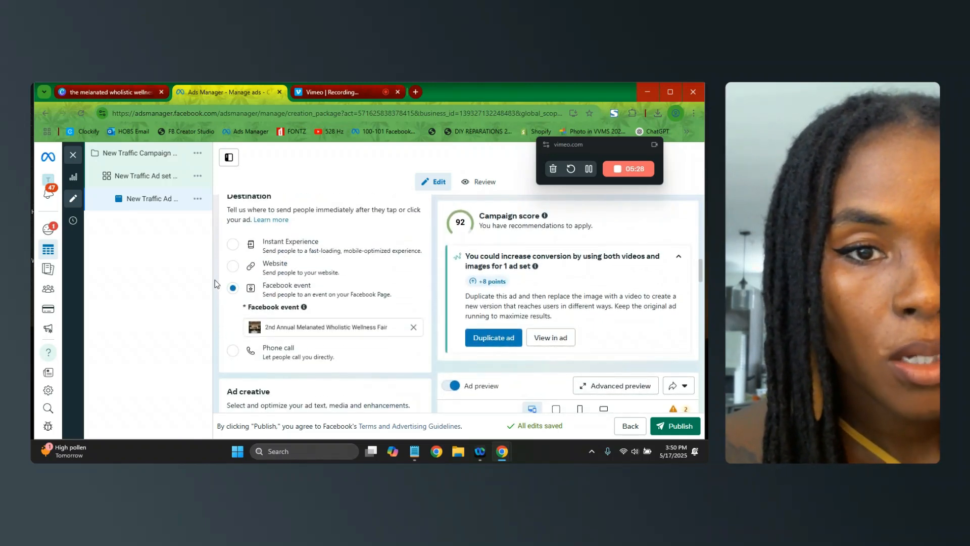
scroll(303, 300, up, 1)
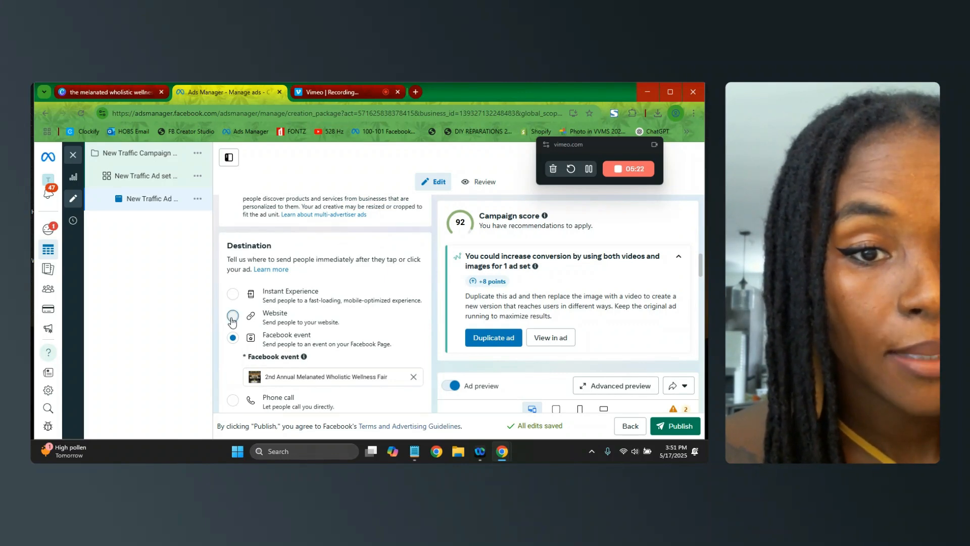
click(314, 319)
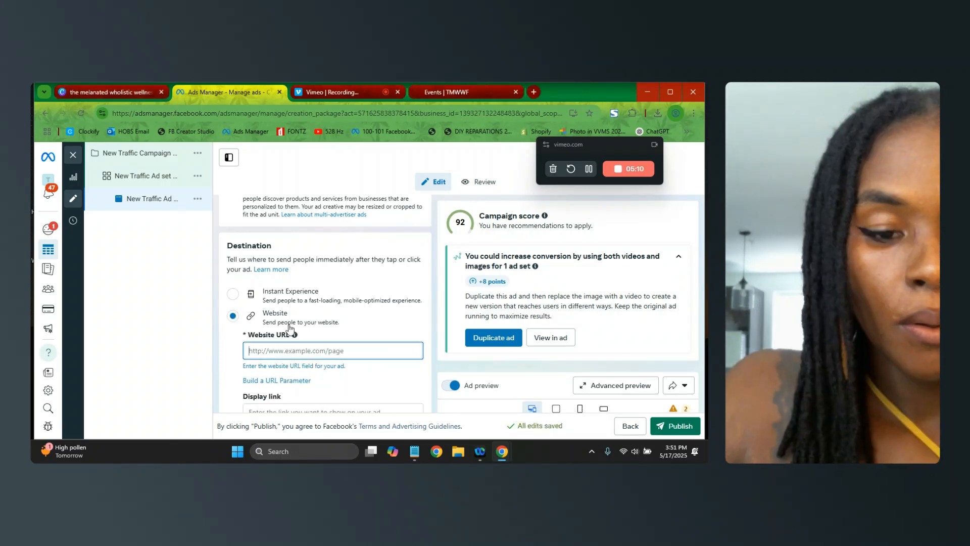
text(https://www.tmwwf.org/)
Step: Review the browser add-ons, the site links added for the URL, and the ad creative's media placements
scroll(401, 331, down, 4)
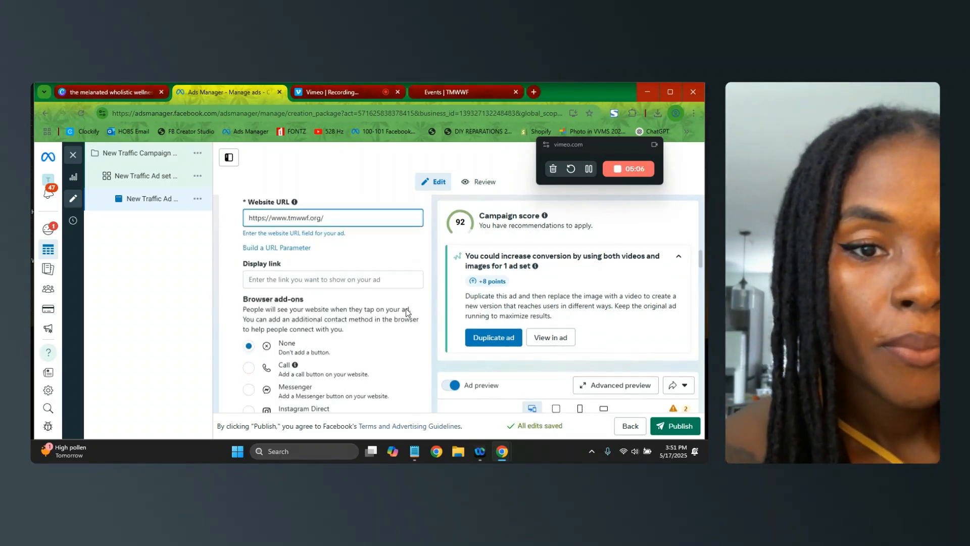
scroll(410, 311, down, 3)
scroll(331, 274, up, 2)
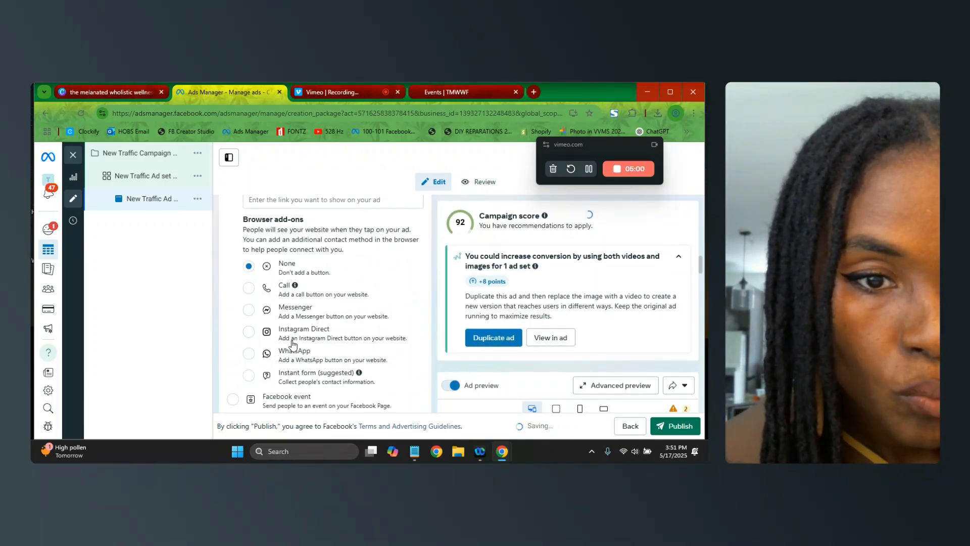
scroll(292, 345, down, 1)
scroll(292, 346, down, 4)
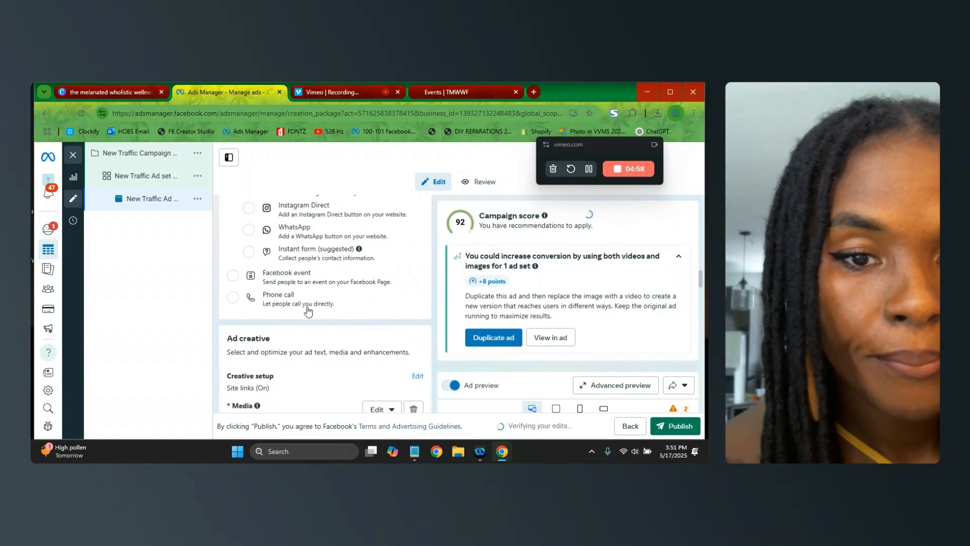
scroll(287, 283, up, 8)
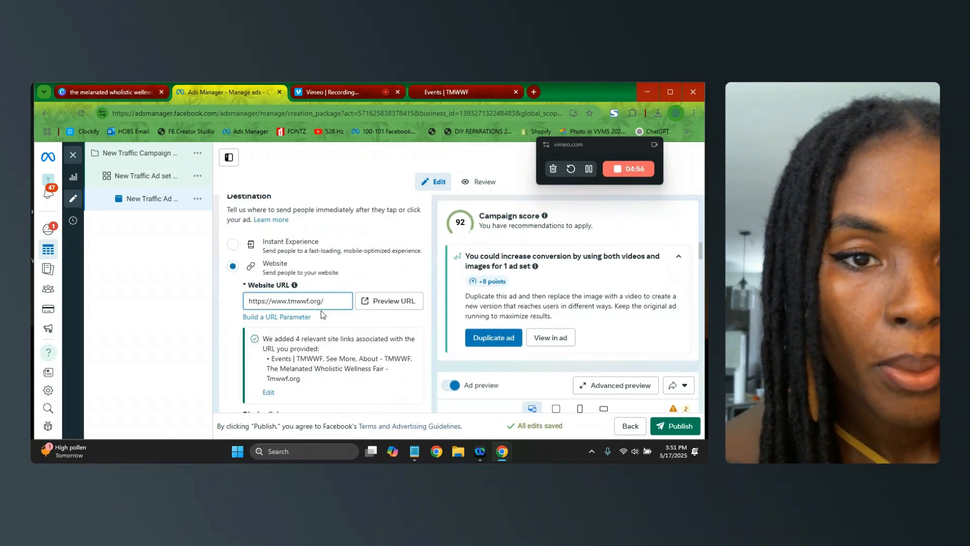
scroll(319, 288, down, 7)
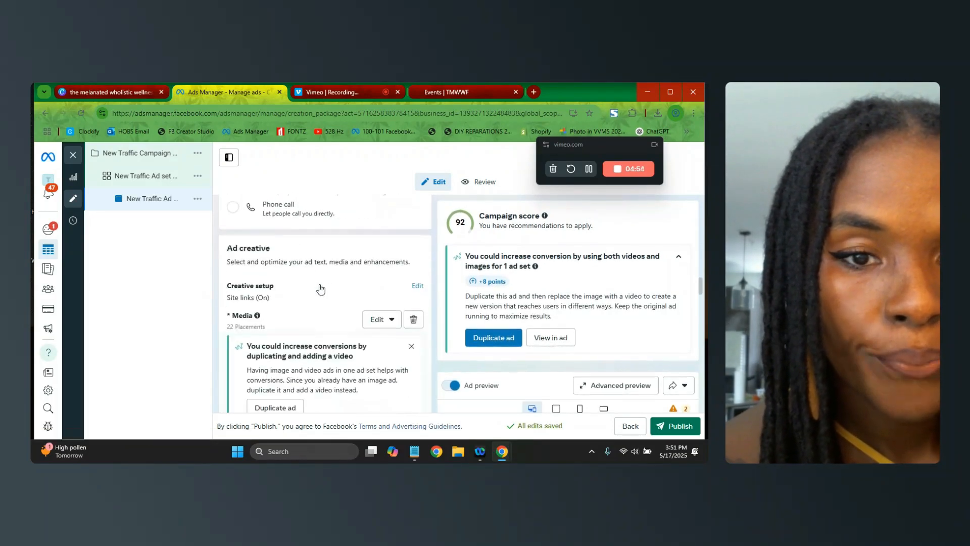
scroll(320, 288, down, 4)
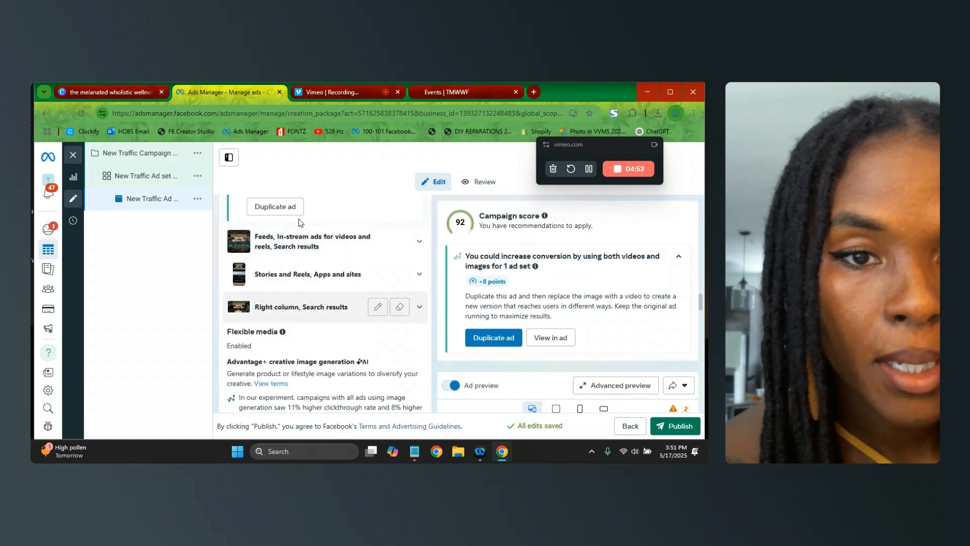
scroll(273, 287, down, 2)
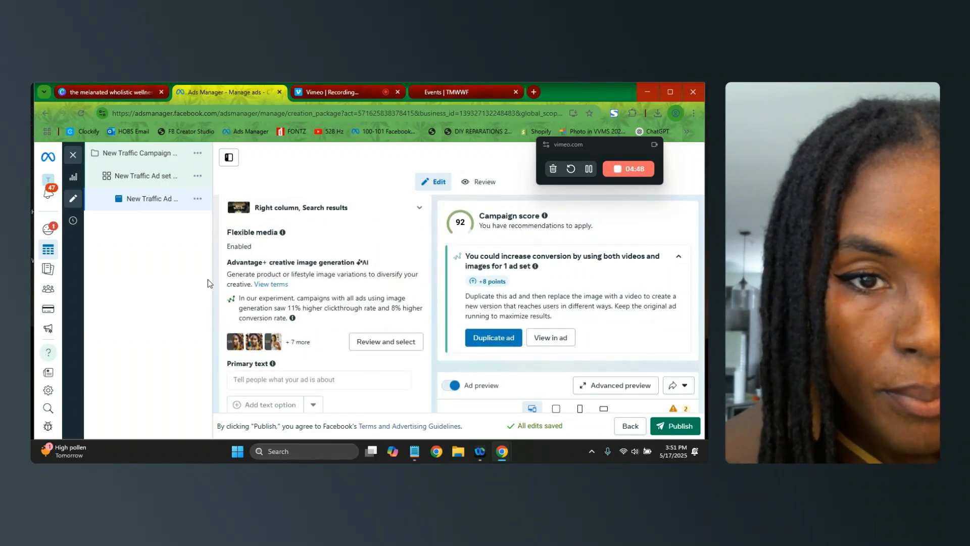
Step: Read through the AI-generated text variations offered for the primary text and the headline
scroll(327, 305, down, 1)
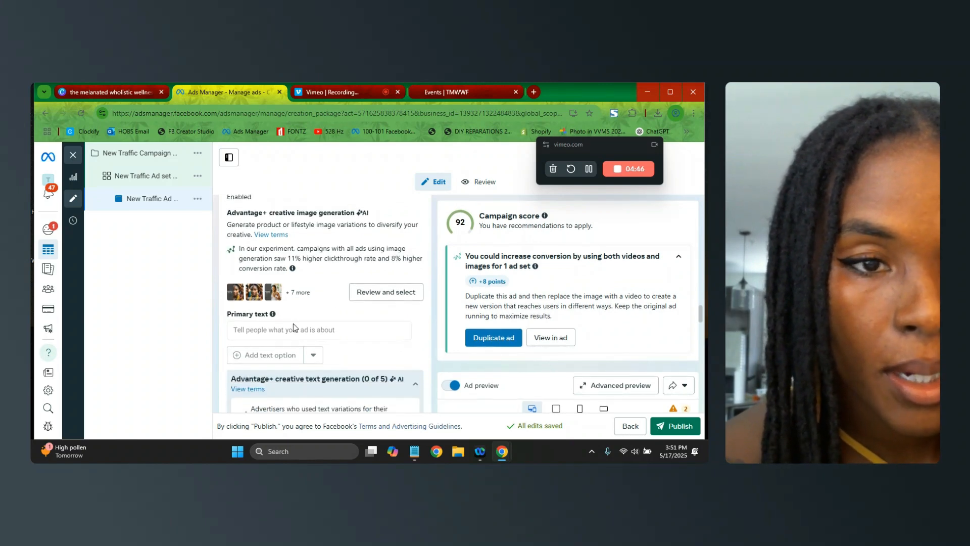
scroll(293, 323, down, 4)
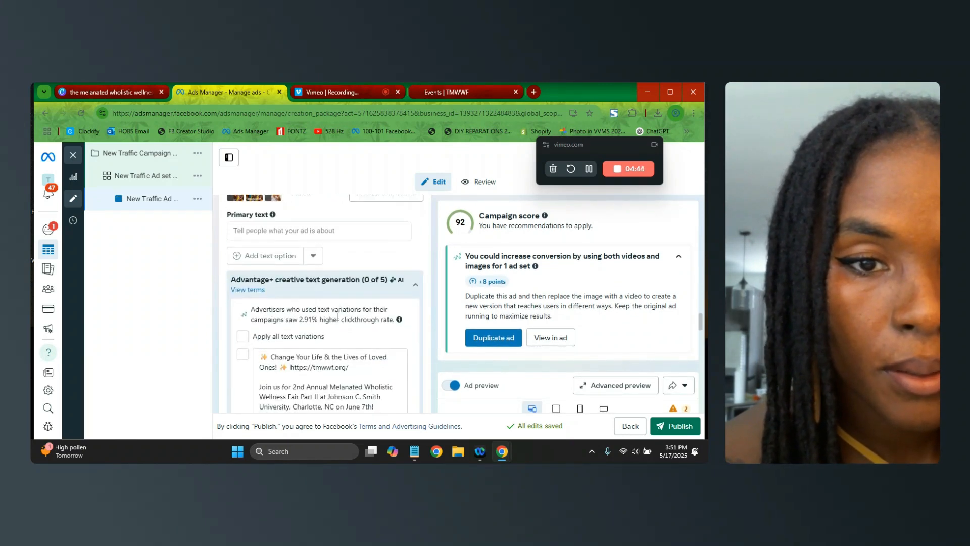
scroll(337, 316, up, 1)
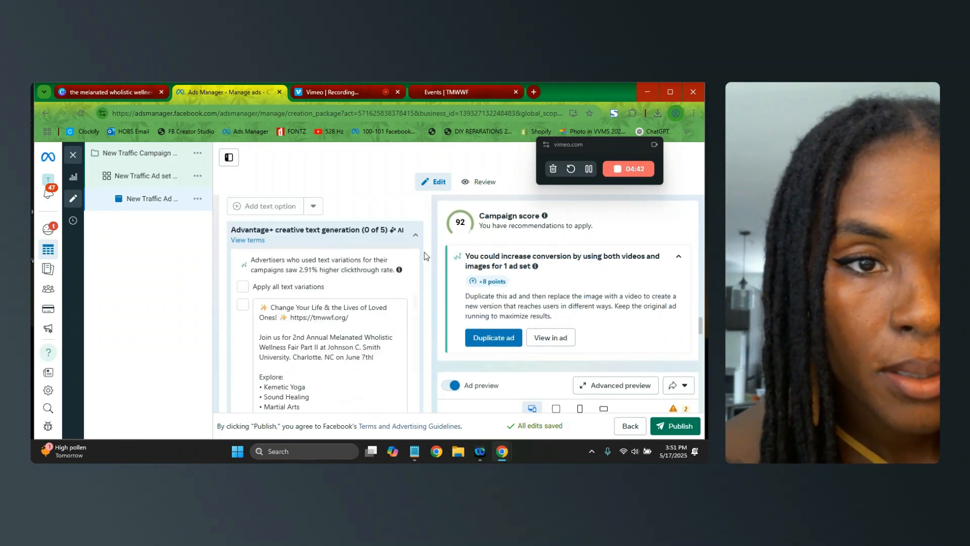
scroll(350, 293, down, 1)
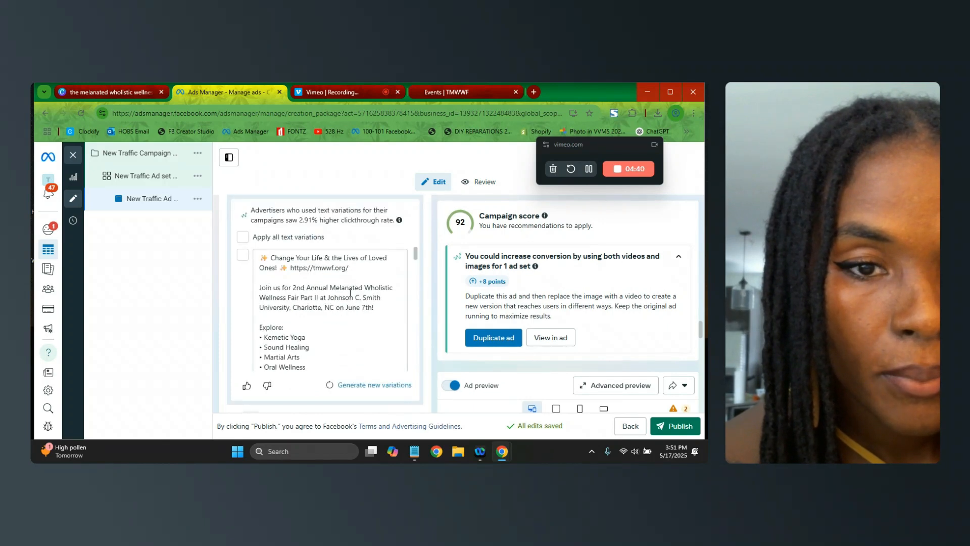
scroll(399, 300, down, 5)
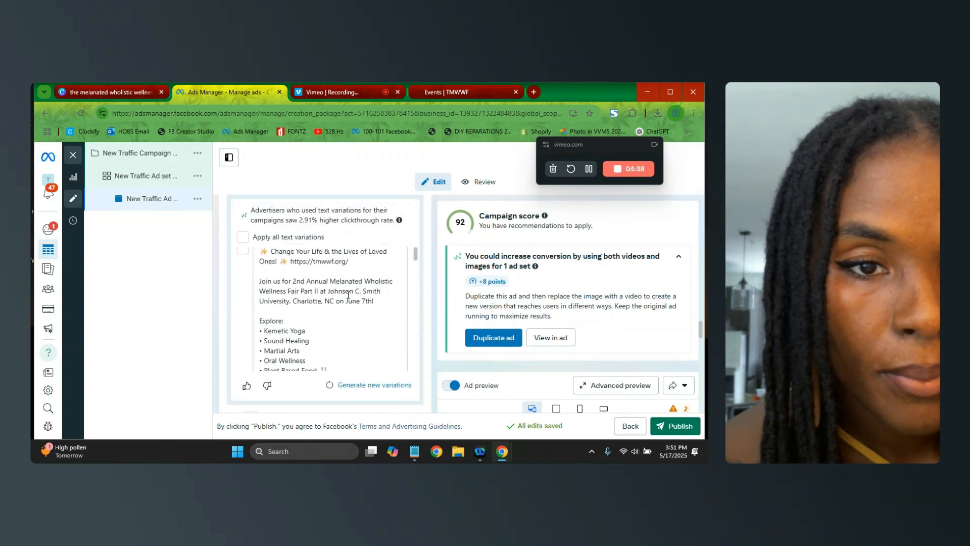
scroll(356, 297, down, 2)
scroll(355, 297, down, 2)
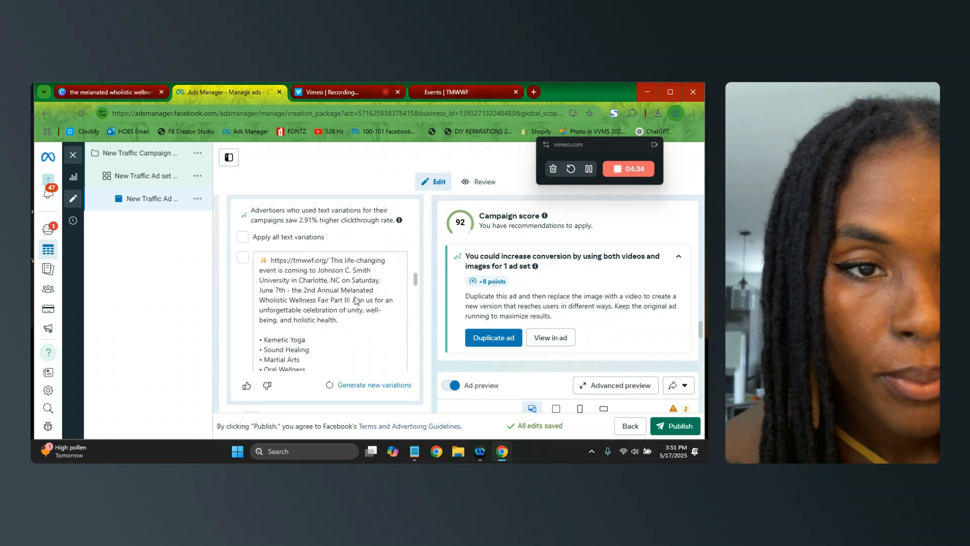
scroll(430, 282, down, 5)
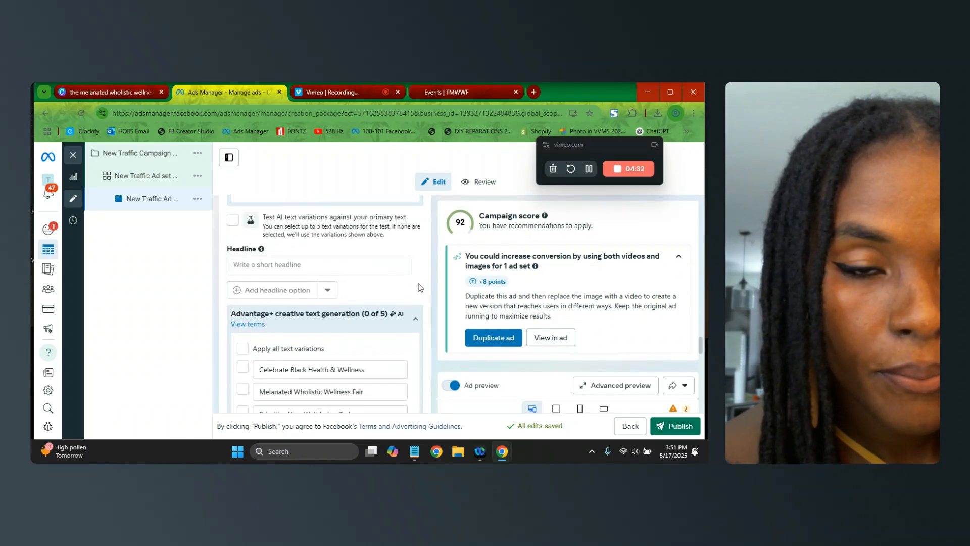
scroll(420, 289, up, 4)
scroll(360, 290, down, 6)
scroll(359, 290, down, 10)
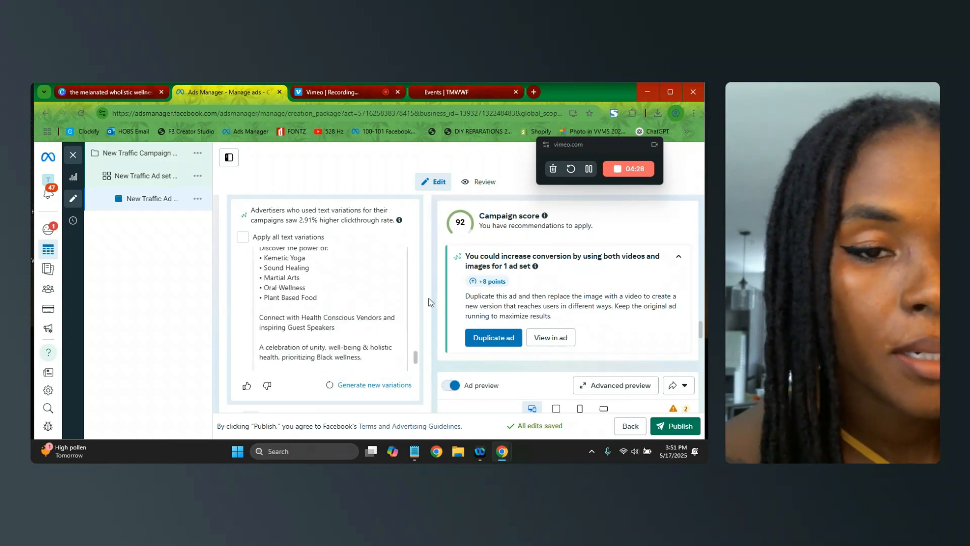
scroll(425, 302, down, 3)
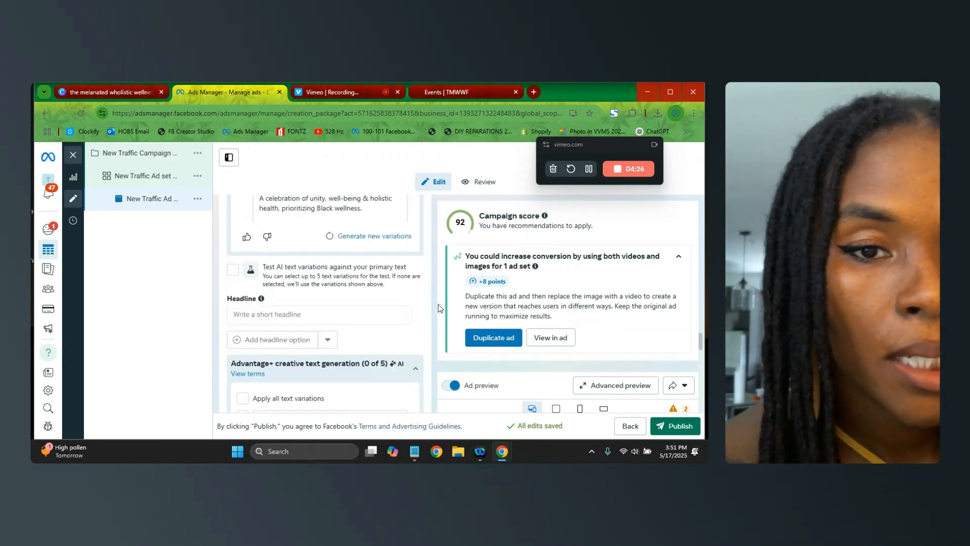
scroll(439, 309, up, 4)
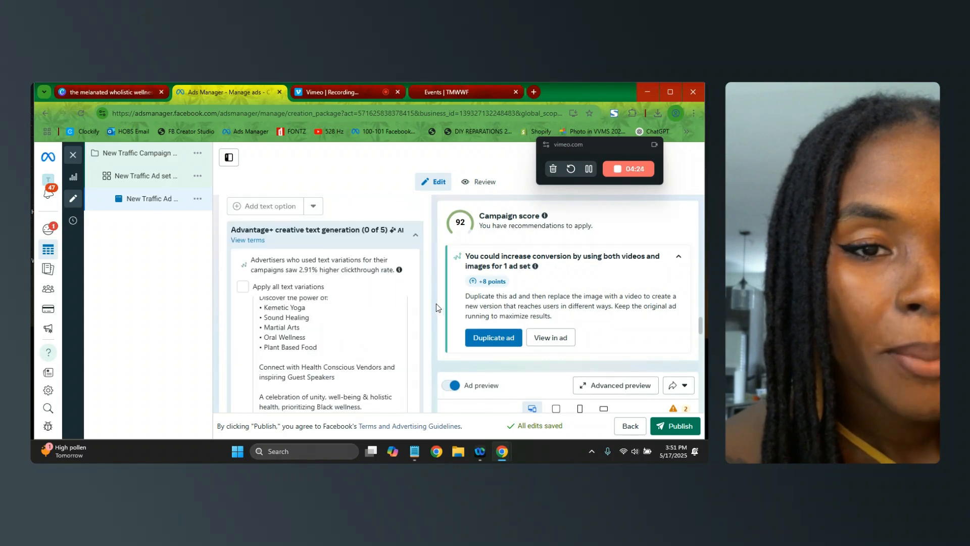
scroll(277, 323, up, 2)
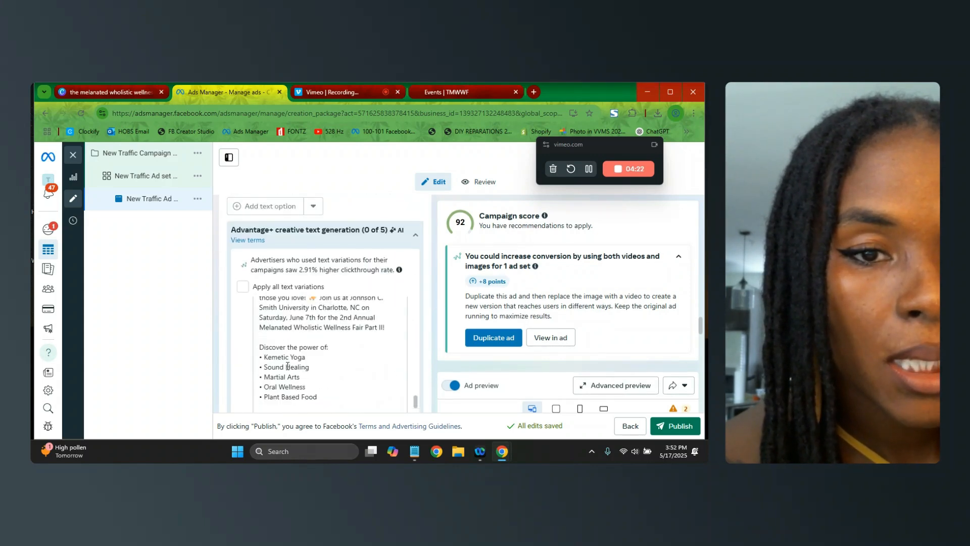
scroll(432, 312, up, 10)
scroll(424, 312, down, 1)
scroll(423, 311, down, 6)
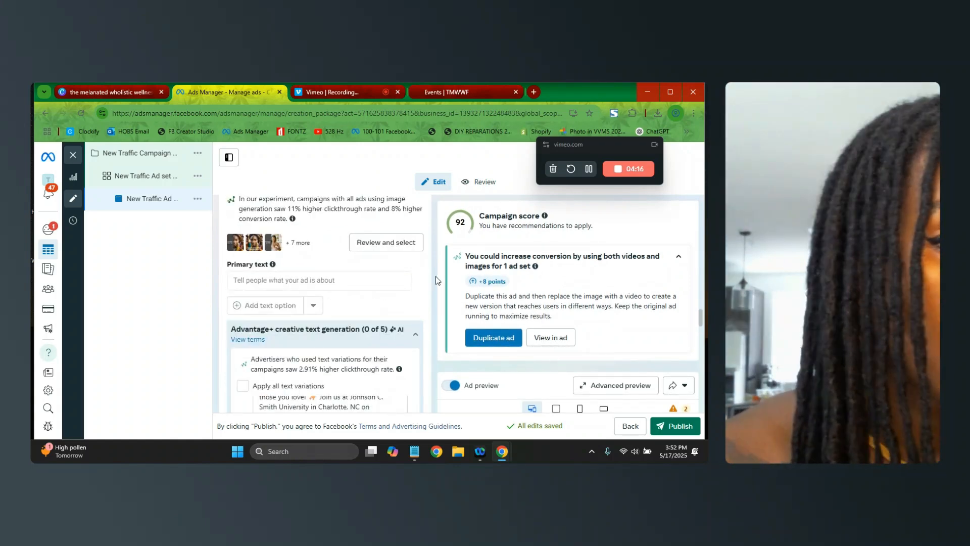
scroll(384, 280, down, 8)
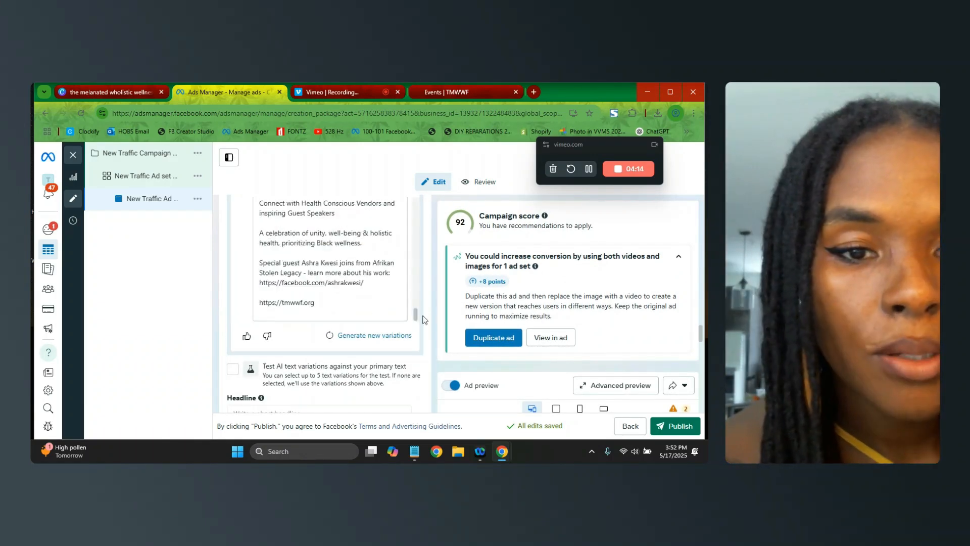
scroll(432, 319, down, 4)
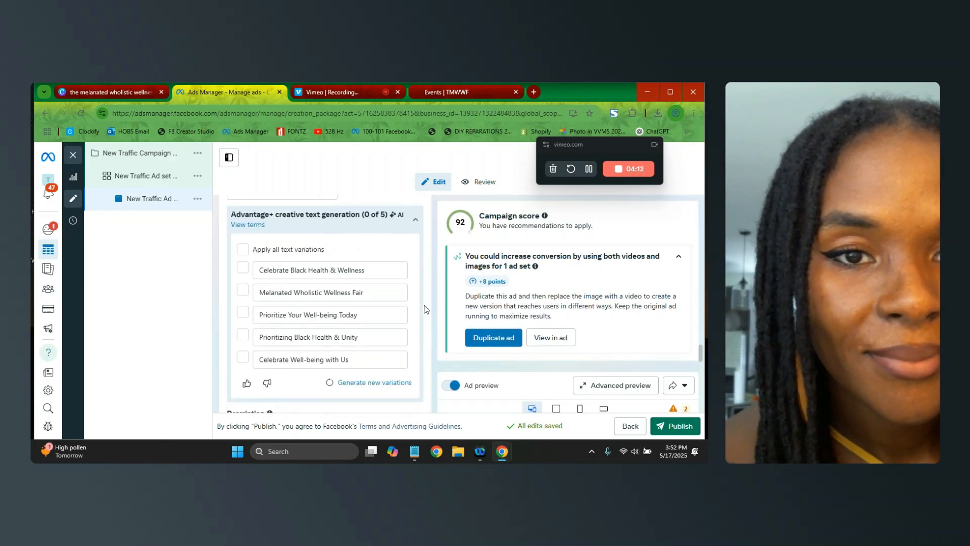
scroll(425, 309, up, 1)
scroll(327, 243, up, 1)
scroll(303, 257, down, 1)
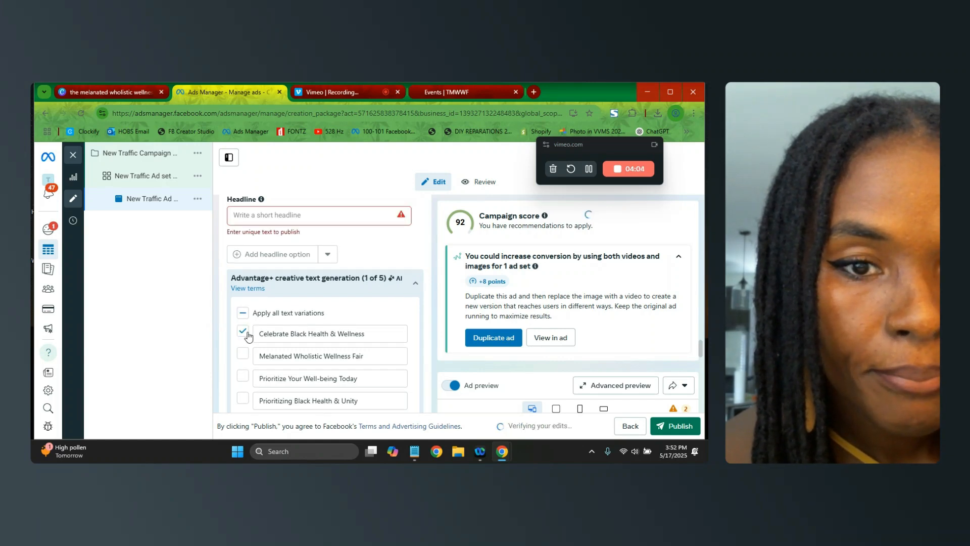
click(302, 317)
click(261, 217)
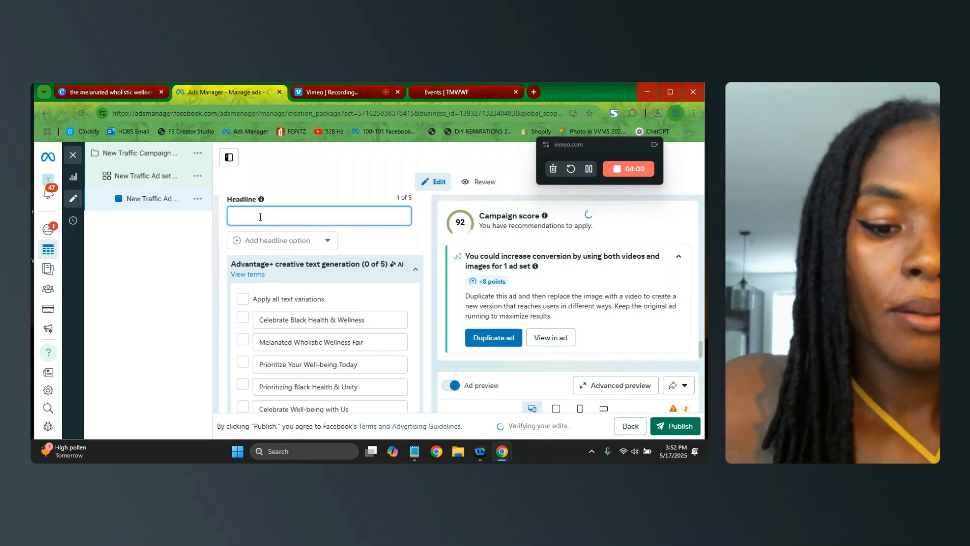
text(Celebr)
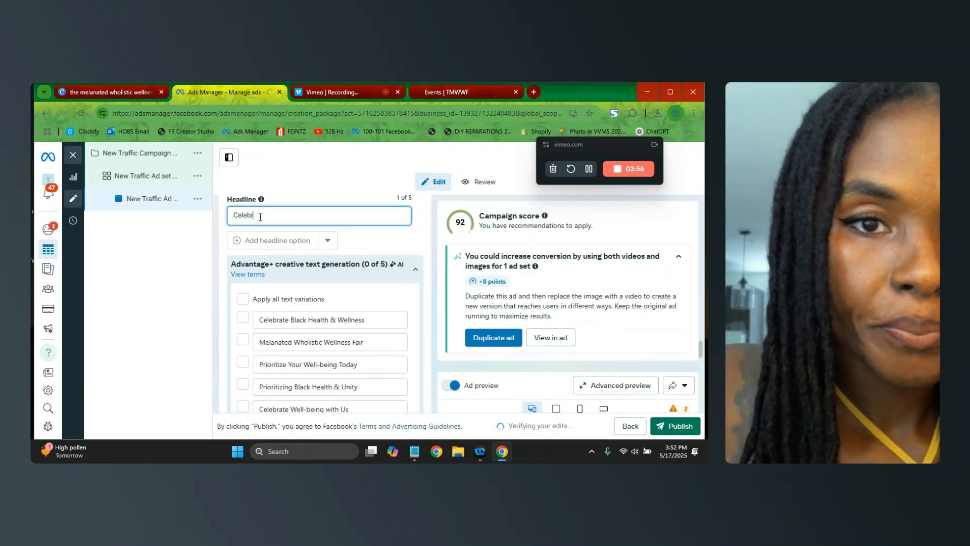
text(ate B)
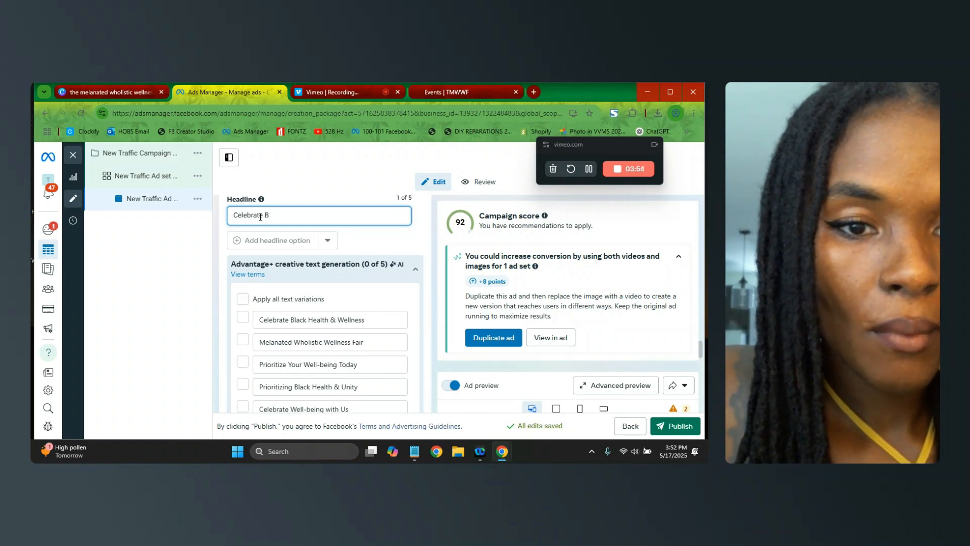
key(ctrl+a)
key(BackSpace)
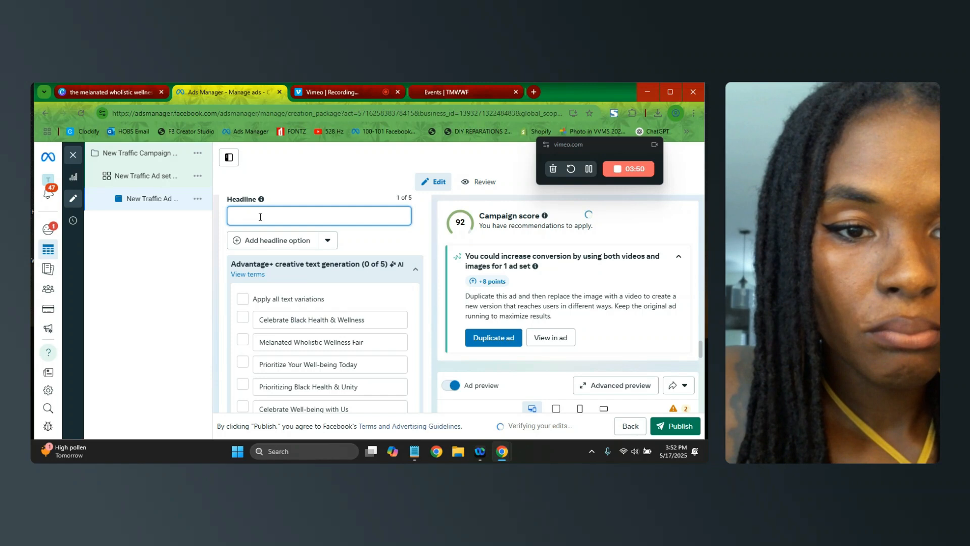
Step: Set the ad's headline to "Prioritizing Black Health and Wellness"
text(p)
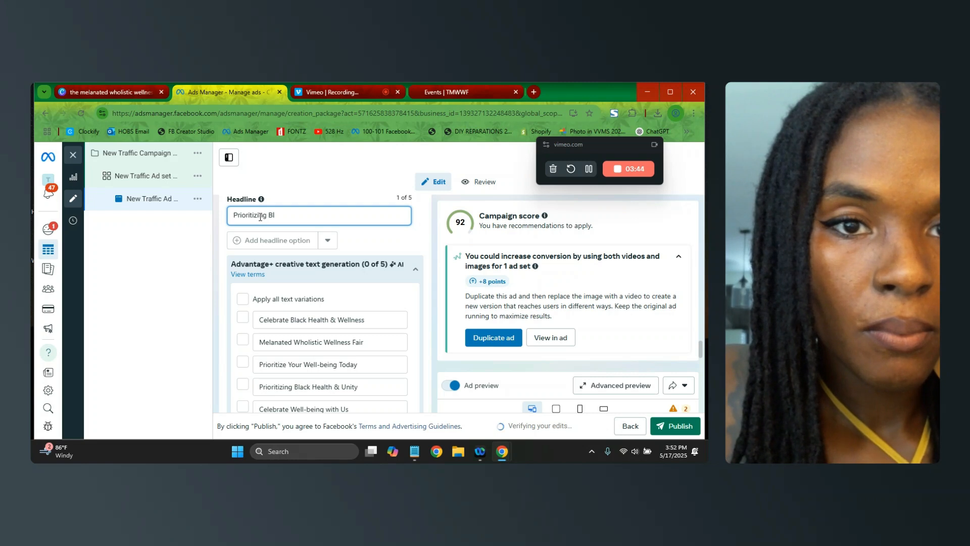
text(rioritizing BlK)
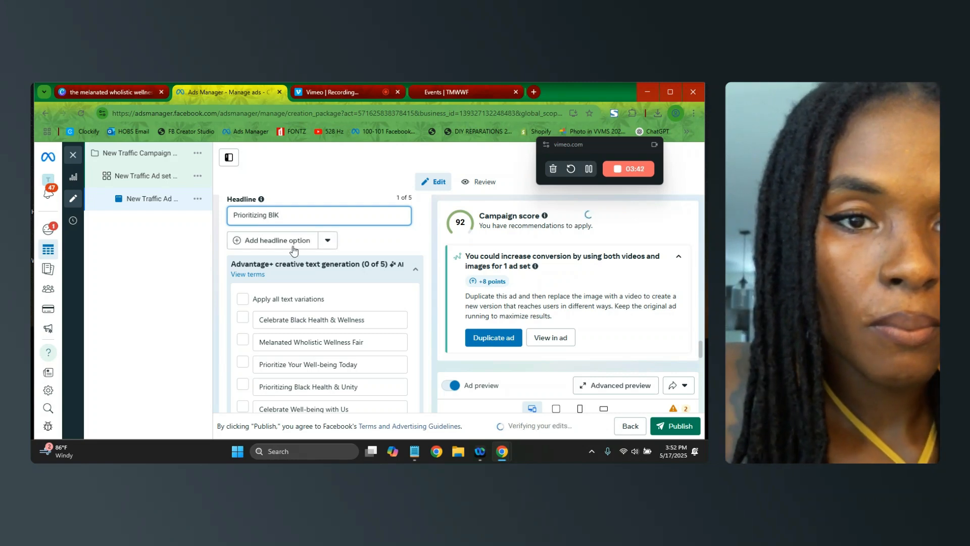
key(BackSpace)
text(ack Heal)
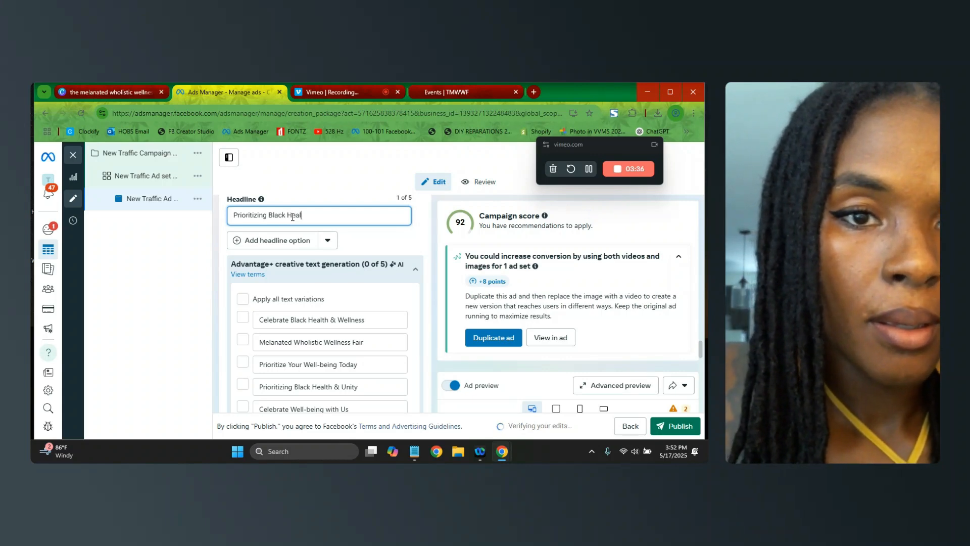
text(th and Wellness)
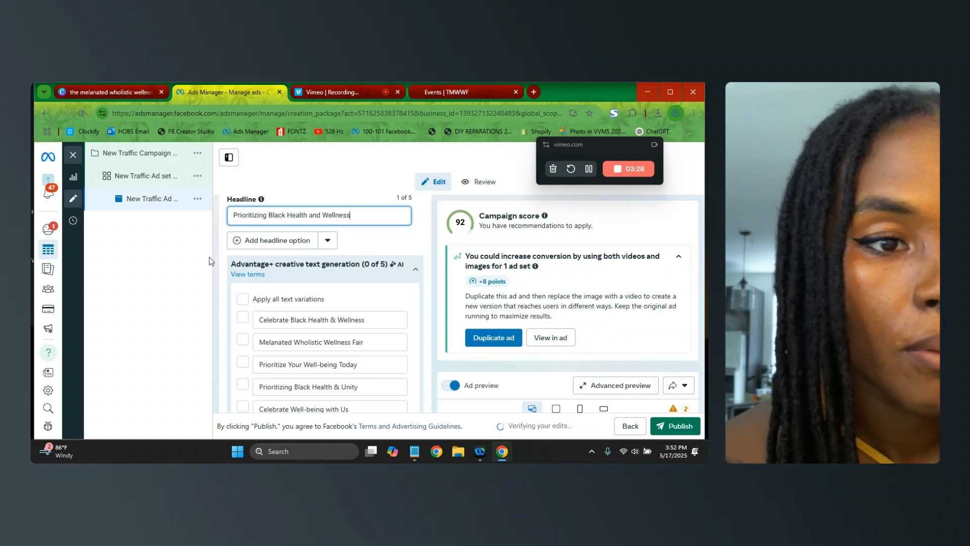
Step: Review the ad's call to action, info labels, creative enhancements and tracking settings, and check the cost per result in the campaigns list
scroll(223, 265, down, 5)
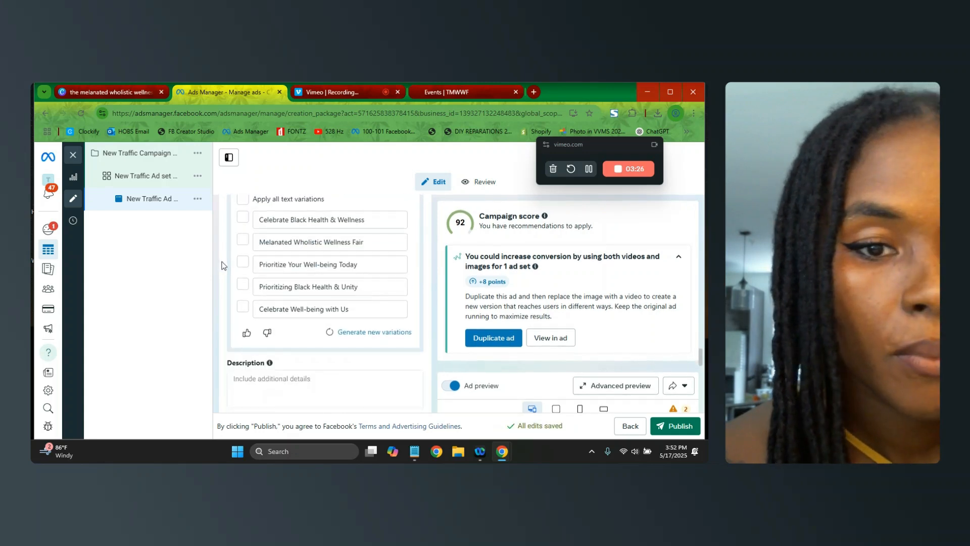
scroll(222, 265, down, 2)
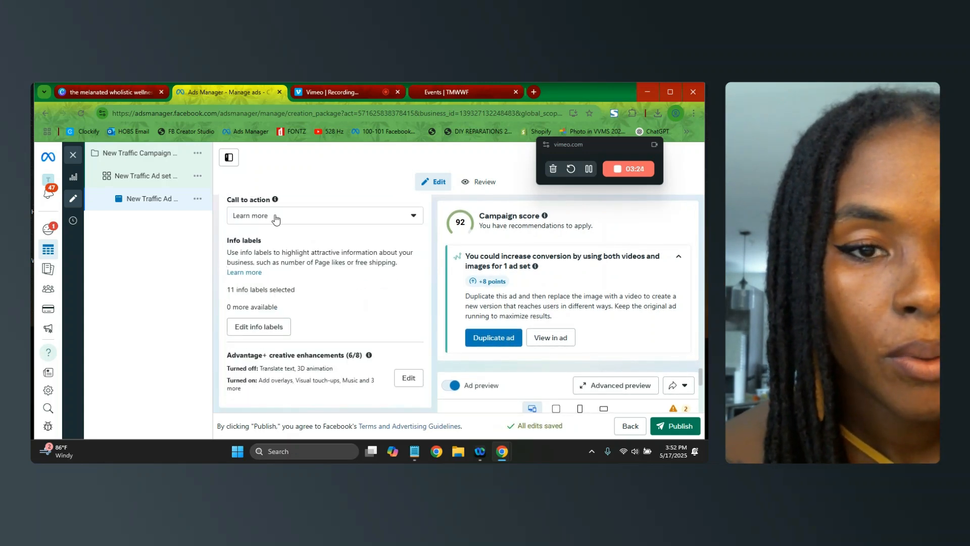
scroll(227, 262, down, 10)
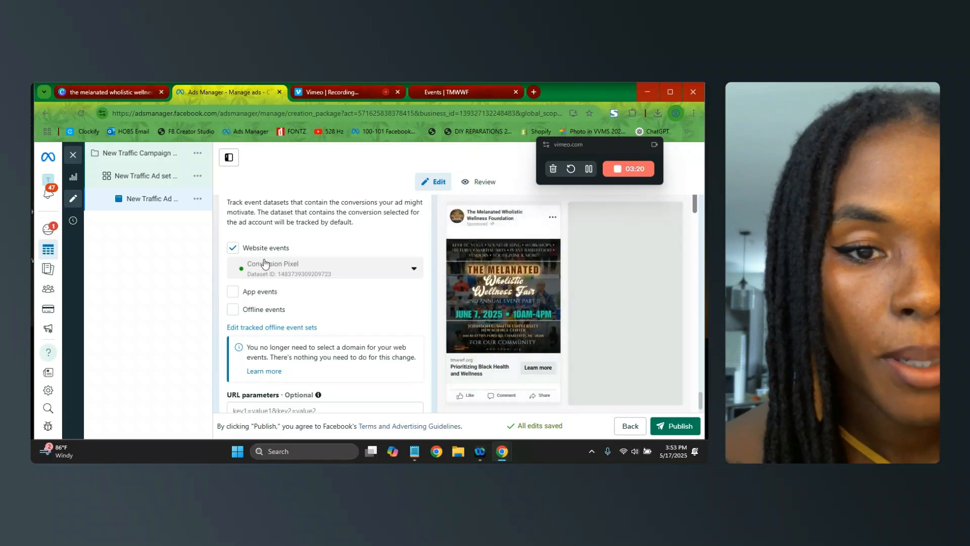
scroll(220, 288, down, 1)
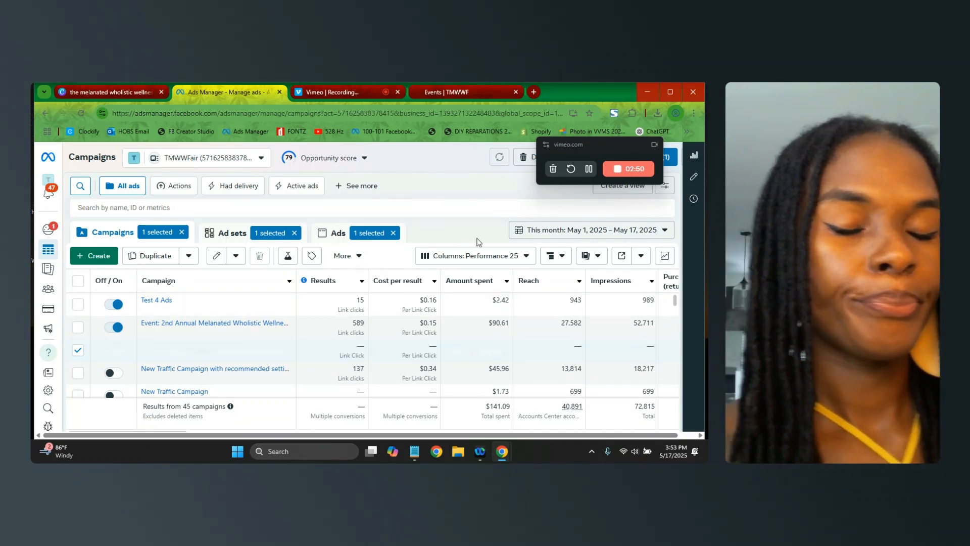
mouse_move(413, 307)
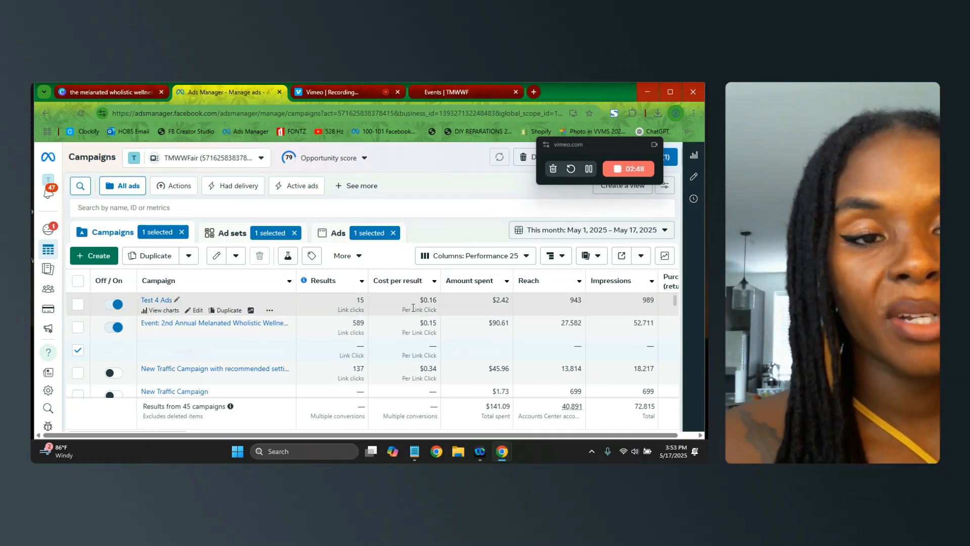